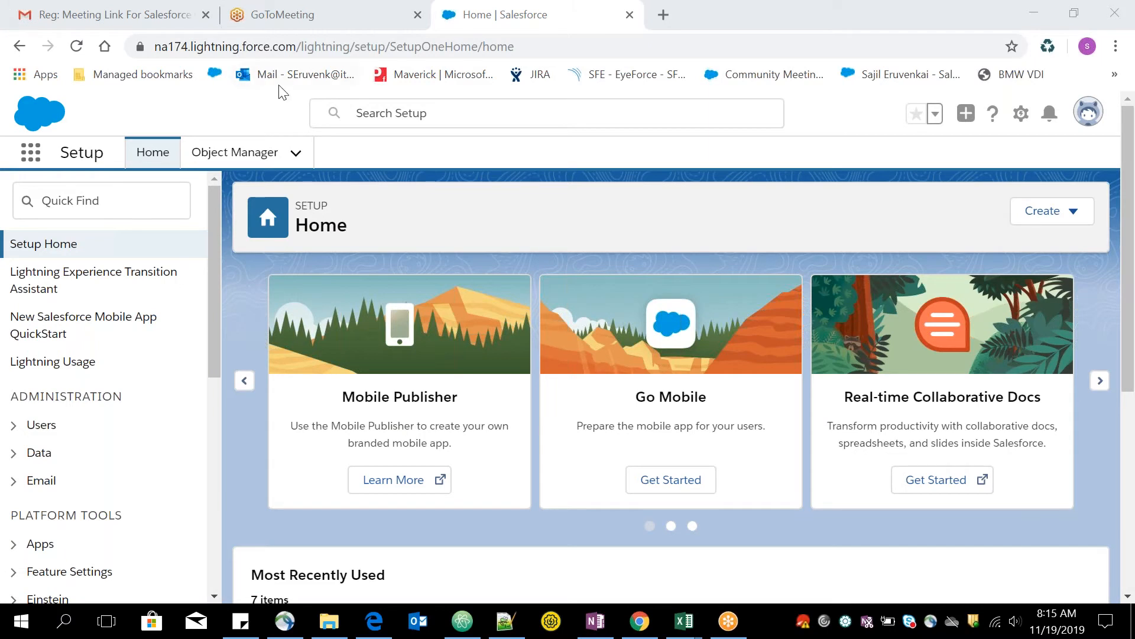
# Close the meeting-link mail tab and open the Salesforce CPQ app.
pyautogui.click(205, 15)
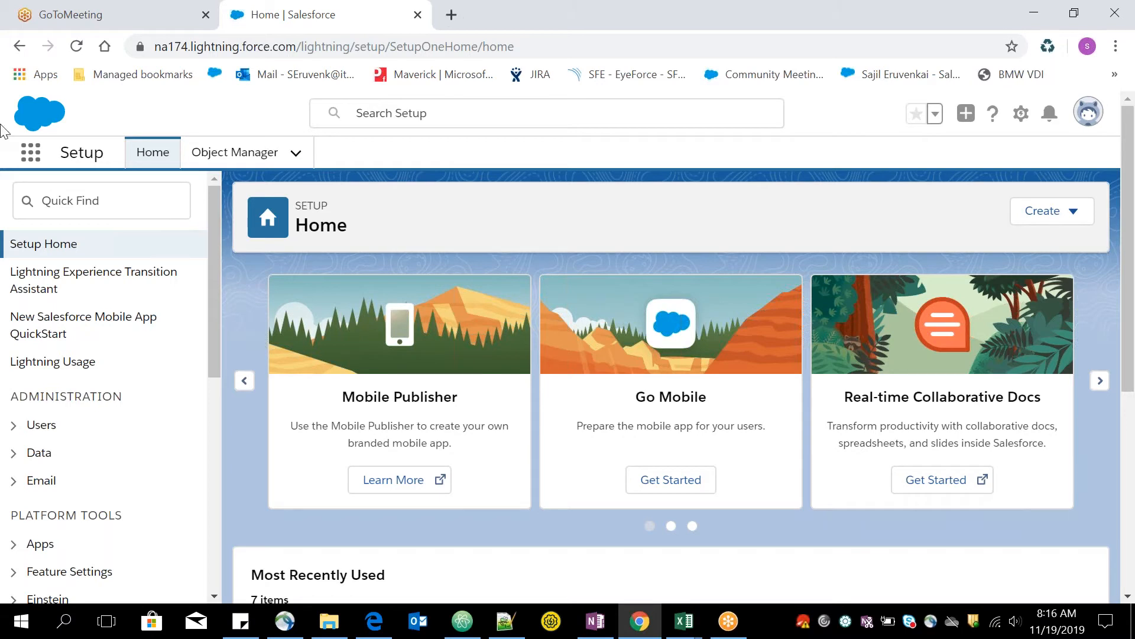
pyautogui.click(33, 157)
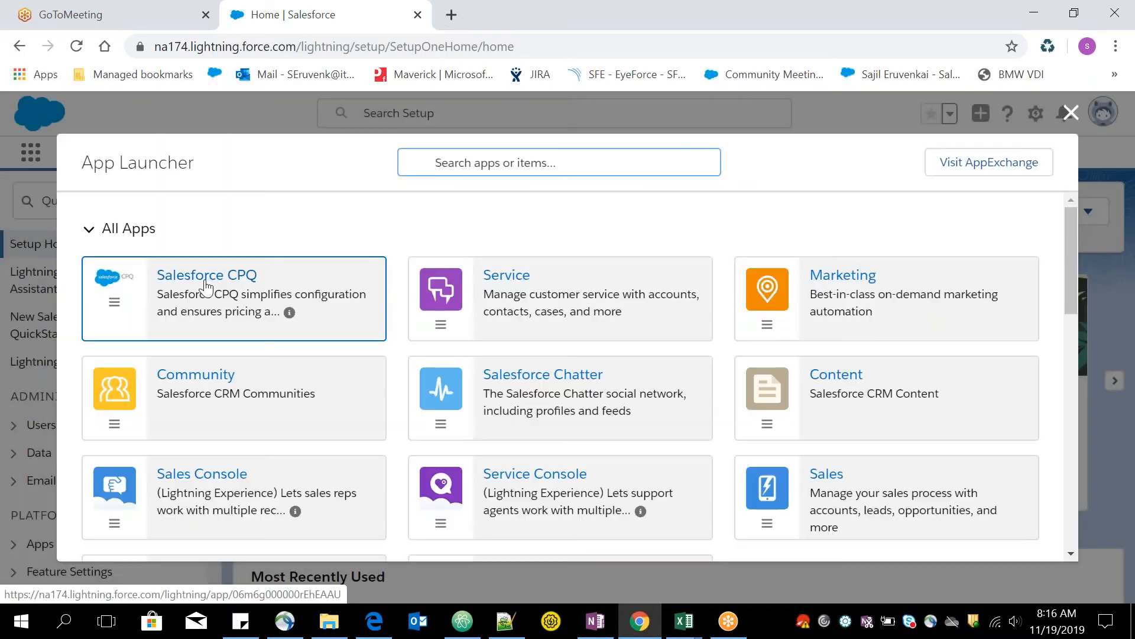
pyautogui.click(207, 281)
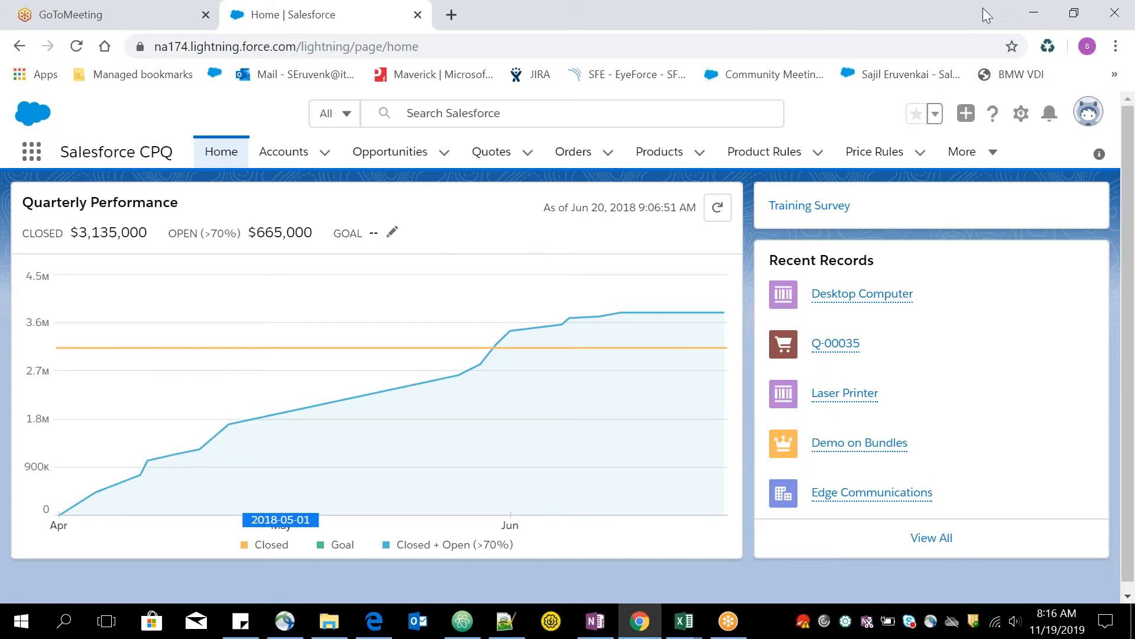
pyautogui.click(1106, 15)
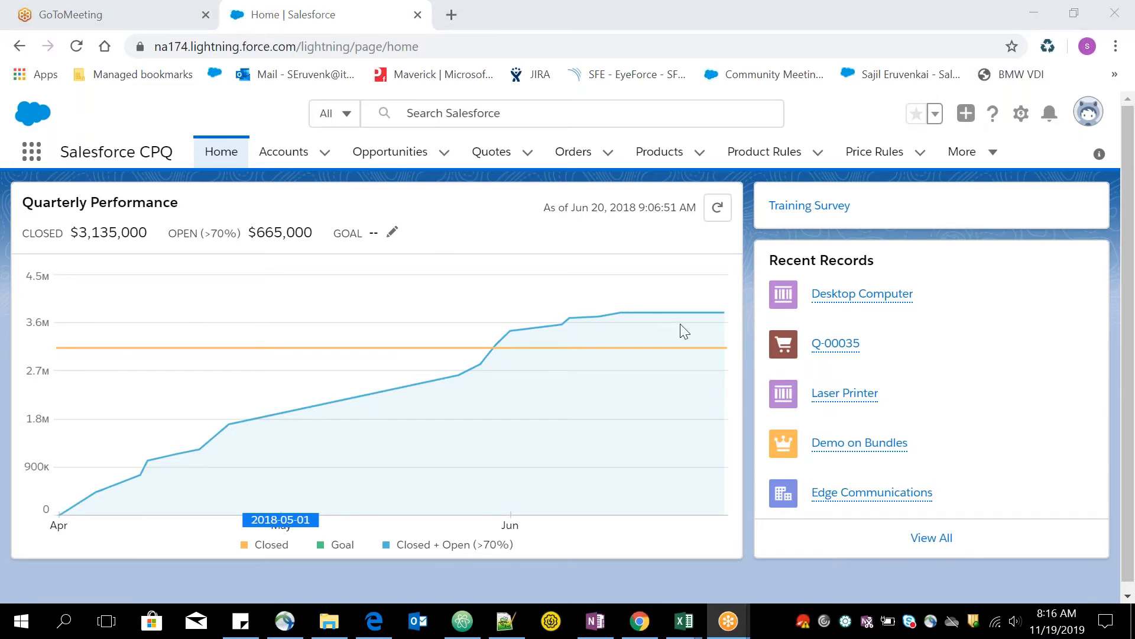
pyautogui.click(737, 236)
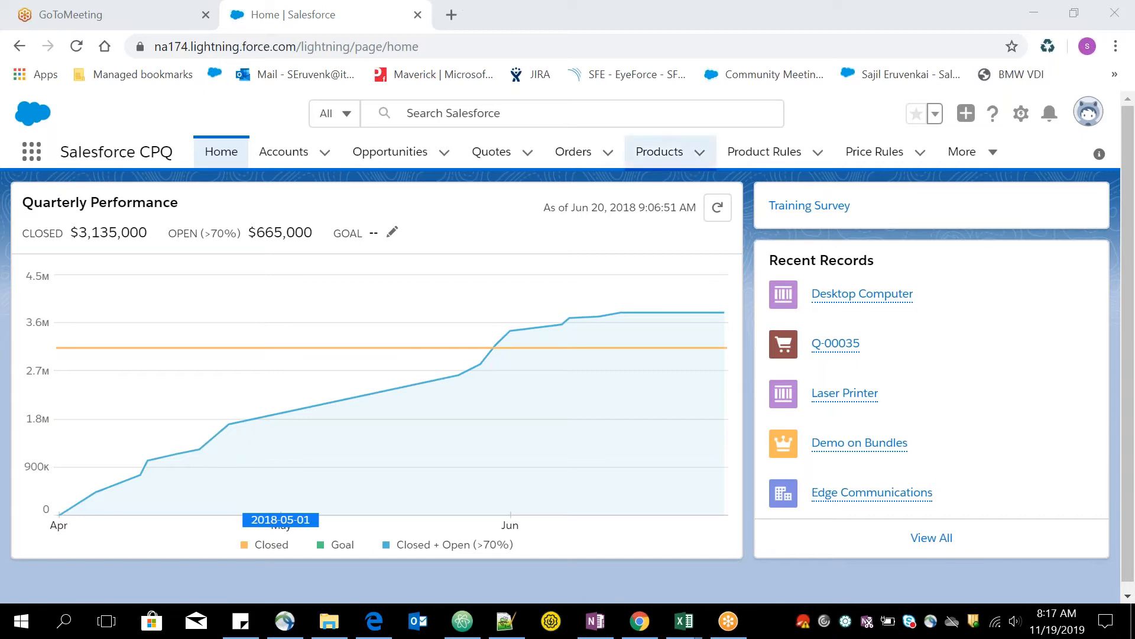
# Open the All Products list view in a new browser tab and switch to that tab.
pyautogui.click(700, 152)
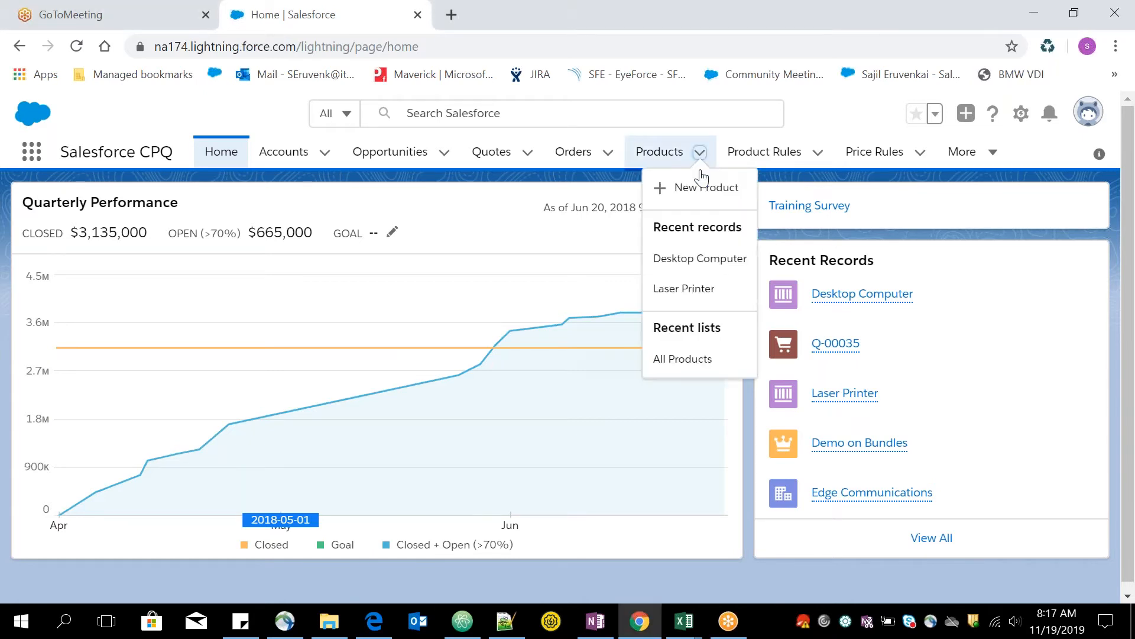
pyautogui.rightClick(696, 373)
pyautogui.click(744, 385)
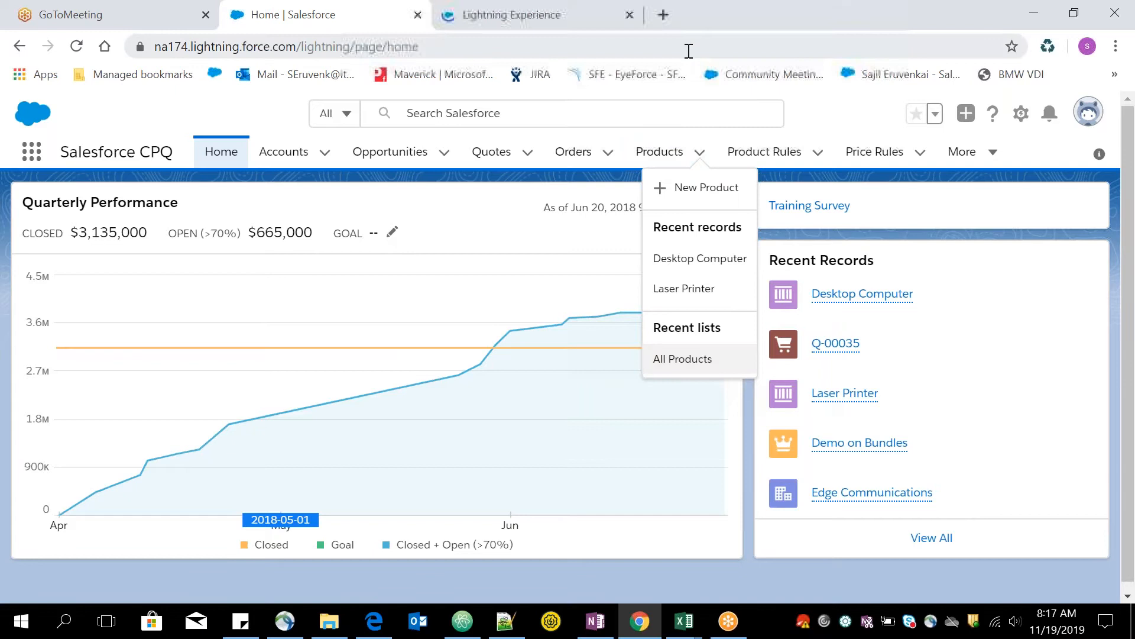
pyautogui.rightClick(725, 361)
pyautogui.click(750, 368)
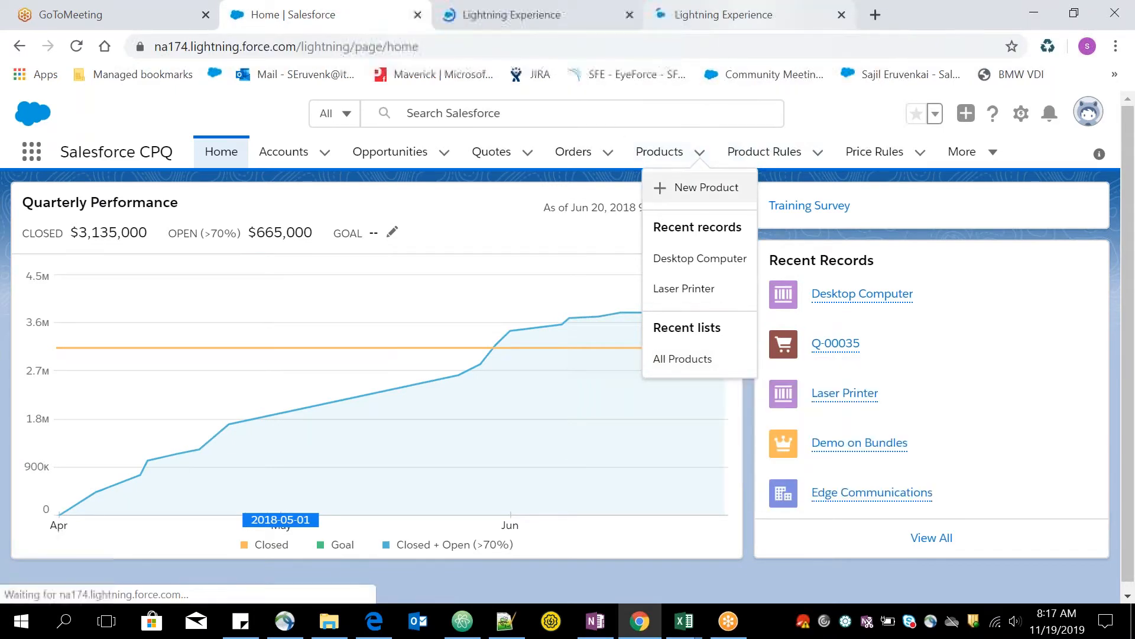
pyautogui.click(702, 16)
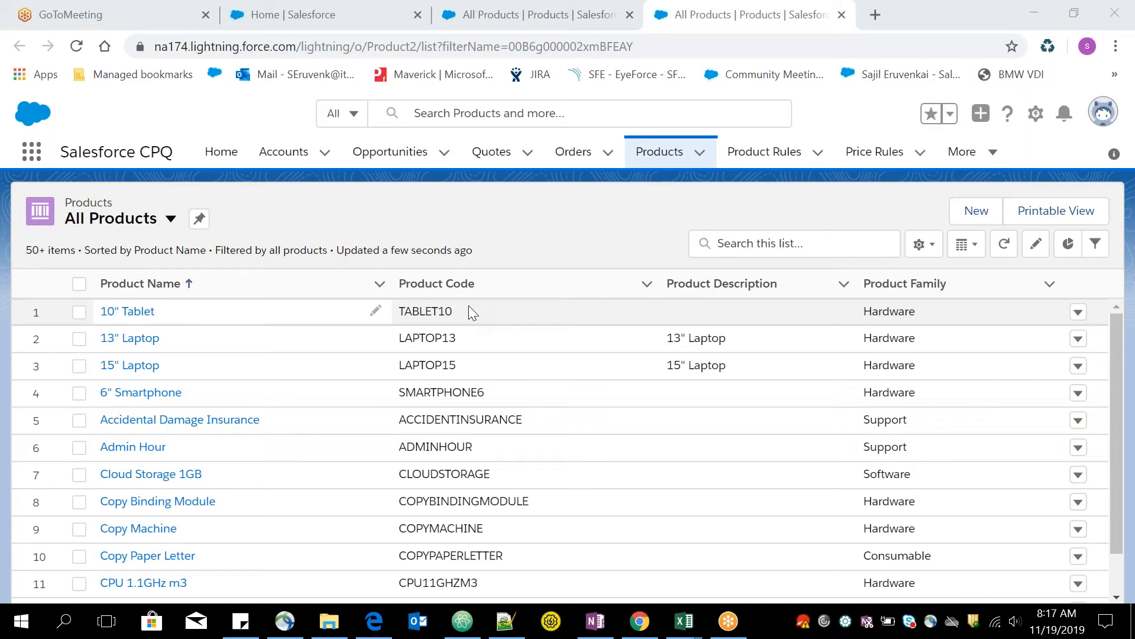
# Open the 15" Laptop product record from the list in a separate browser tab and view it.
pyautogui.click(471, 310)
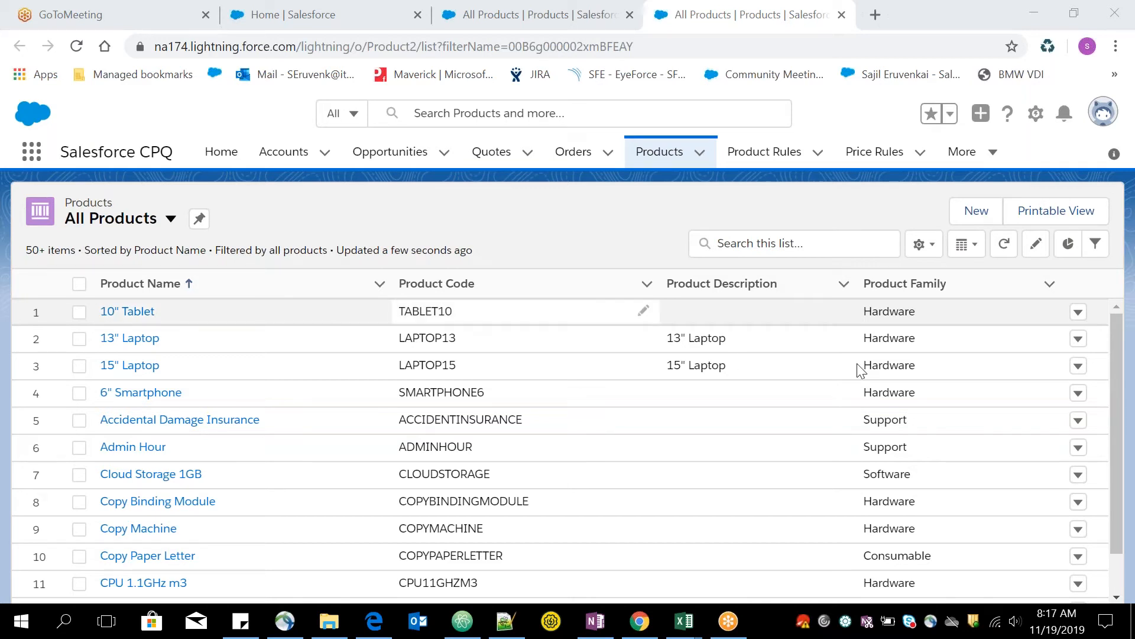
pyautogui.moveTo(1116, 343); pyautogui.dragTo(1121, 394)
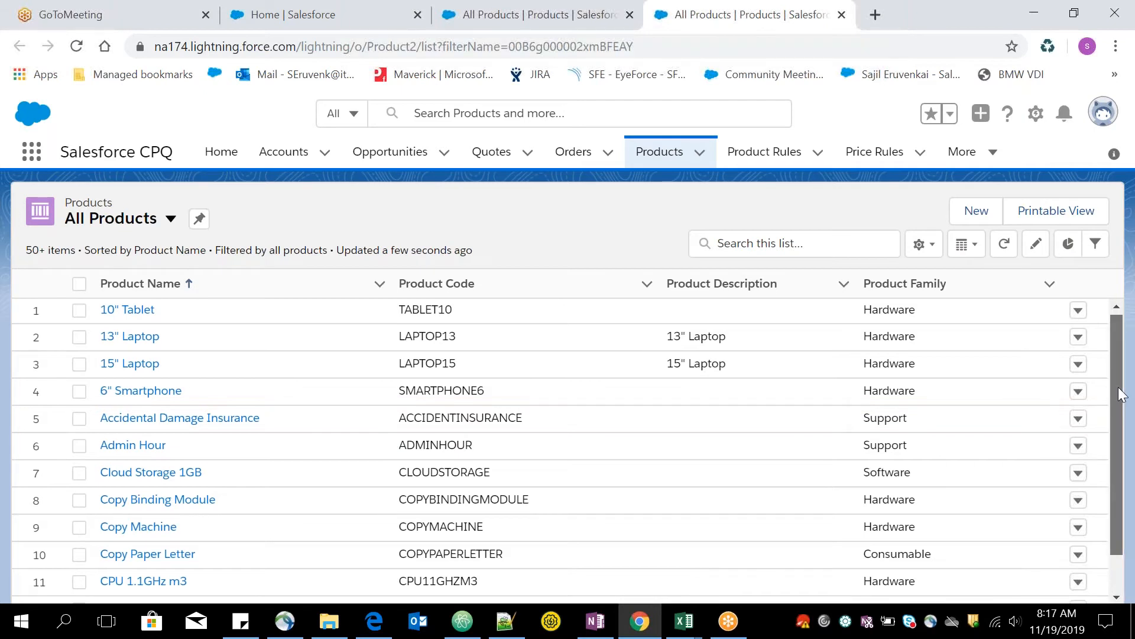
pyautogui.scroll(-1, 246, 360)
pyautogui.rightClick(142, 334)
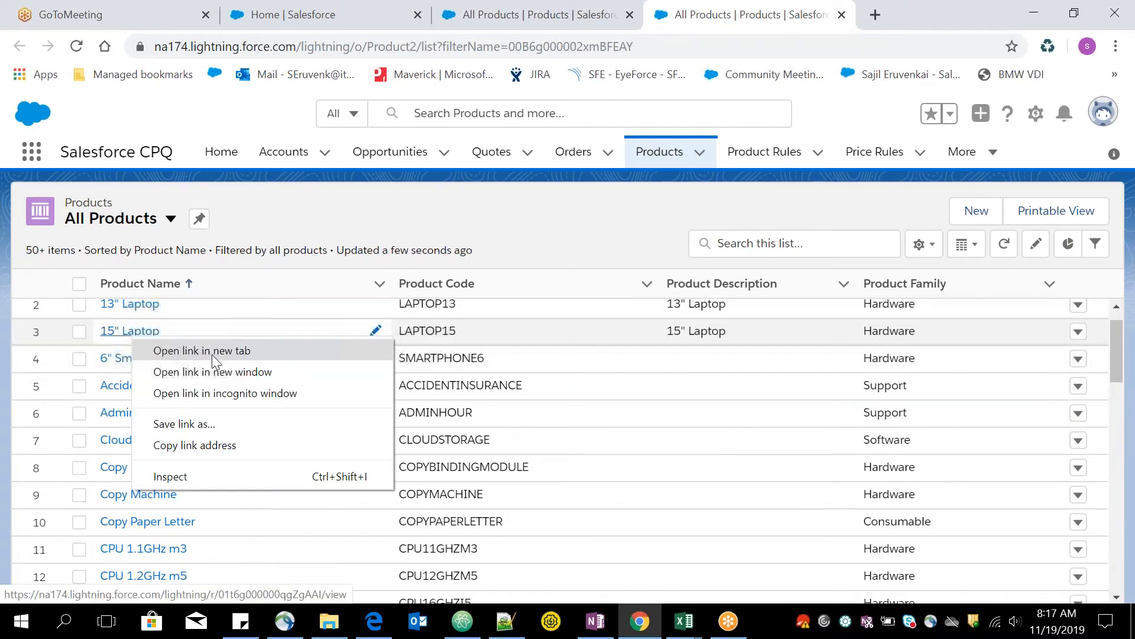
pyautogui.click(212, 354)
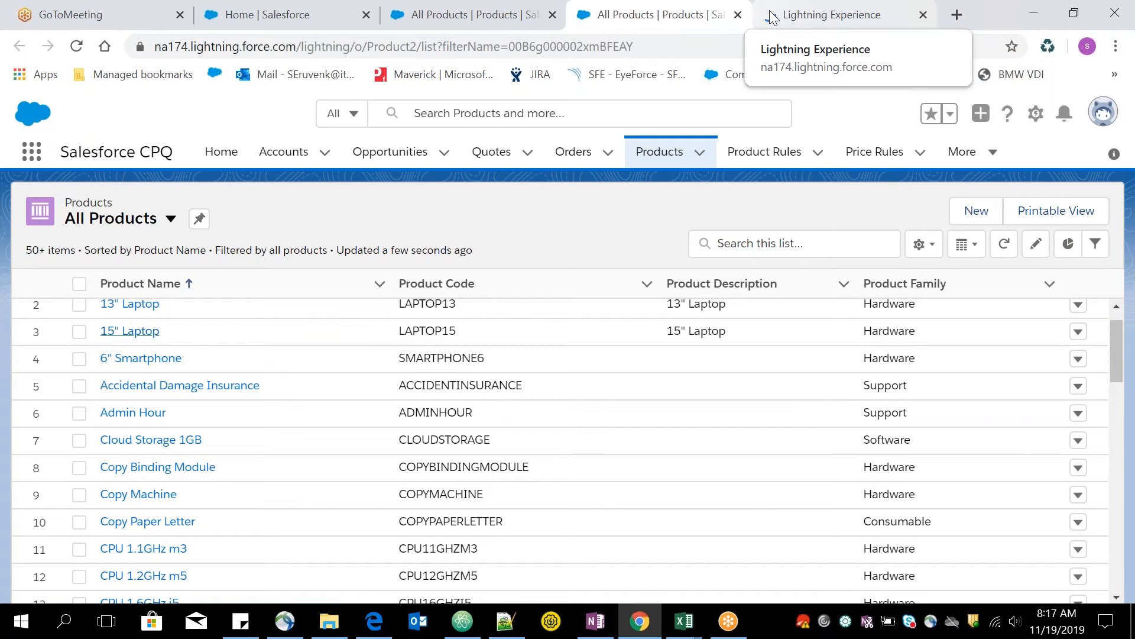
pyautogui.click(769, 10)
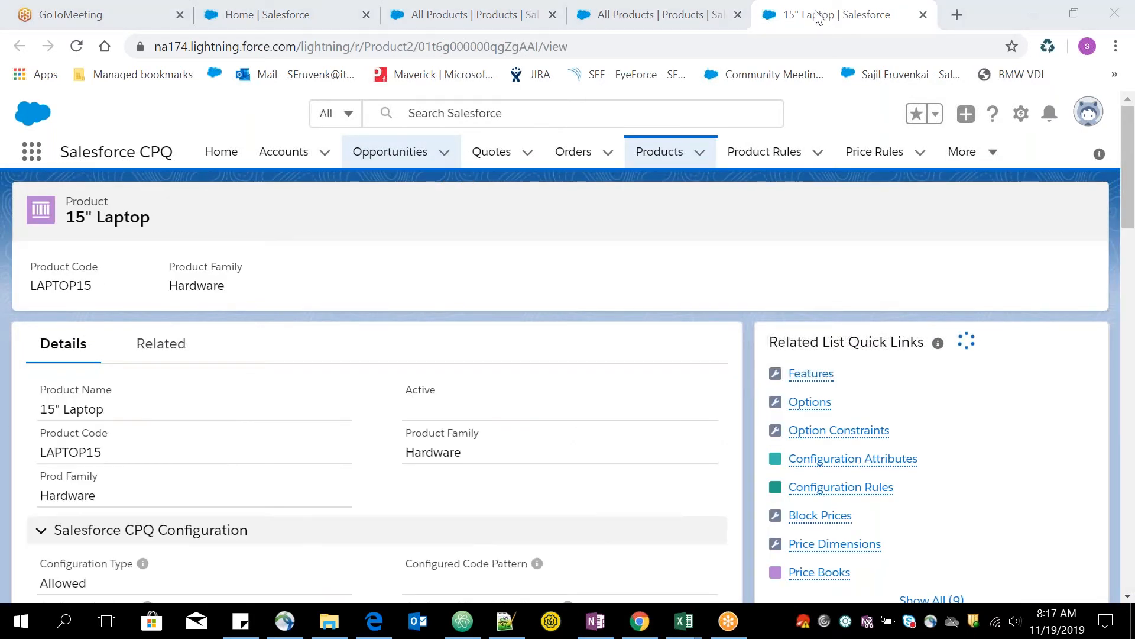
# Open the 15" Laptop record in the product list's own tab and examine its CPQ configuration, discounting and quantity fields.
pyautogui.click(684, 12)
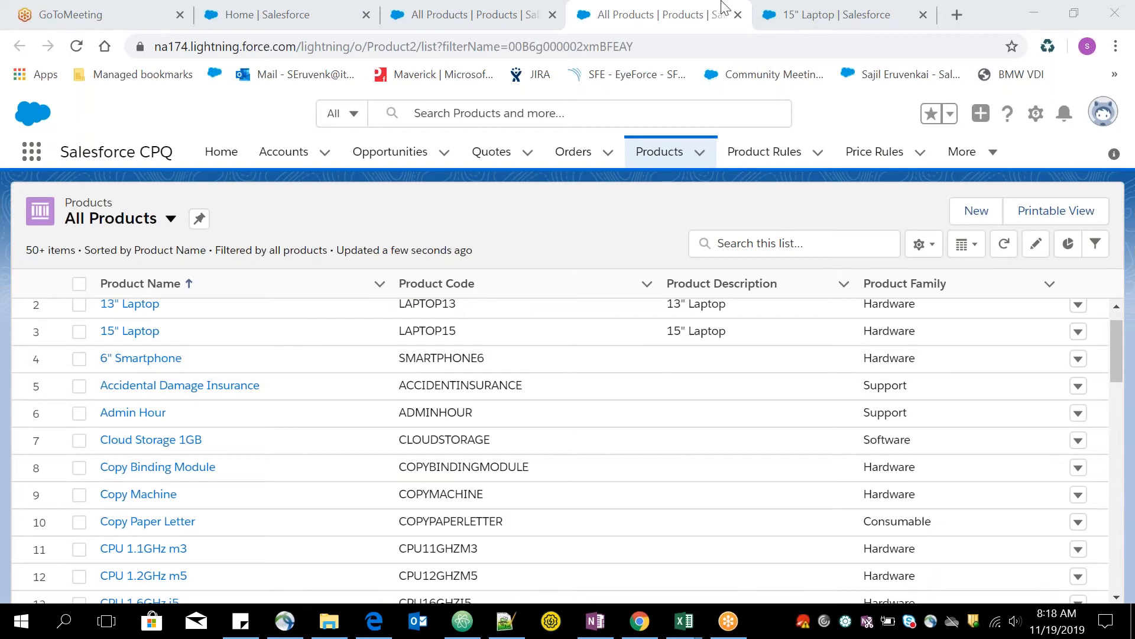
pyautogui.click(142, 333)
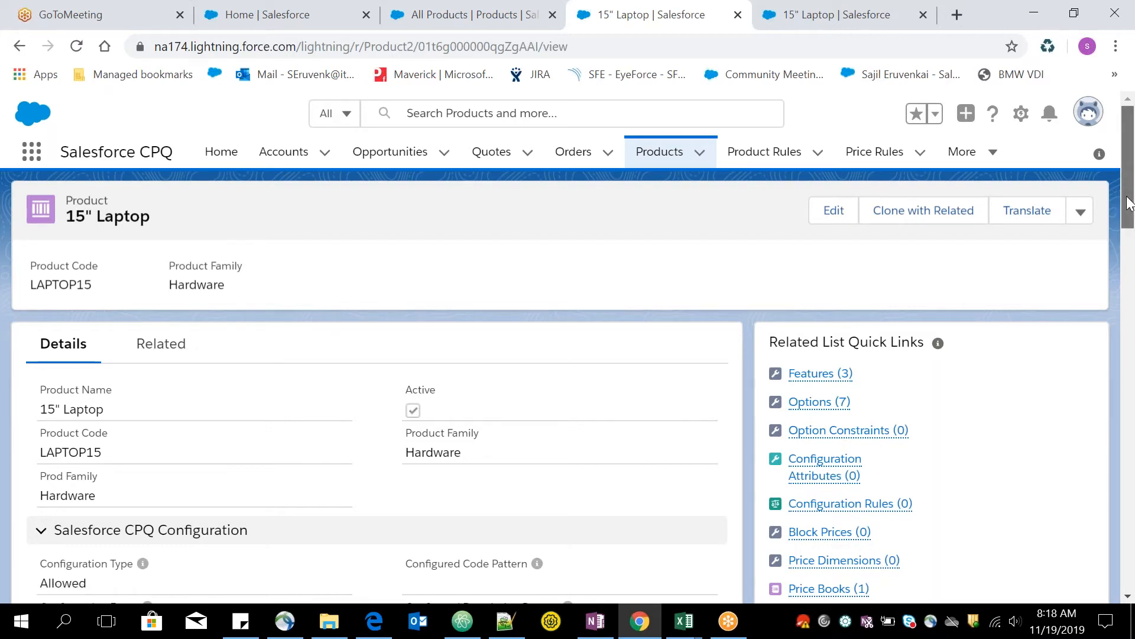
pyautogui.moveTo(1128, 203); pyautogui.dragTo(1124, 206)
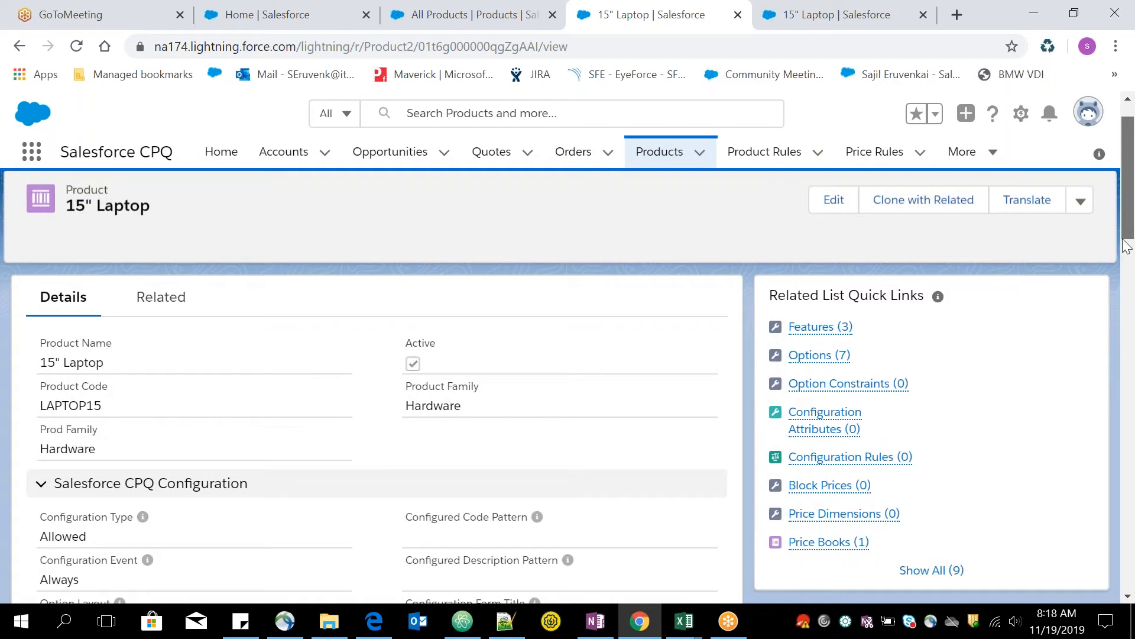
pyautogui.moveTo(1126, 246); pyautogui.dragTo(1127, 248)
pyautogui.scroll(-2, 1126, 248)
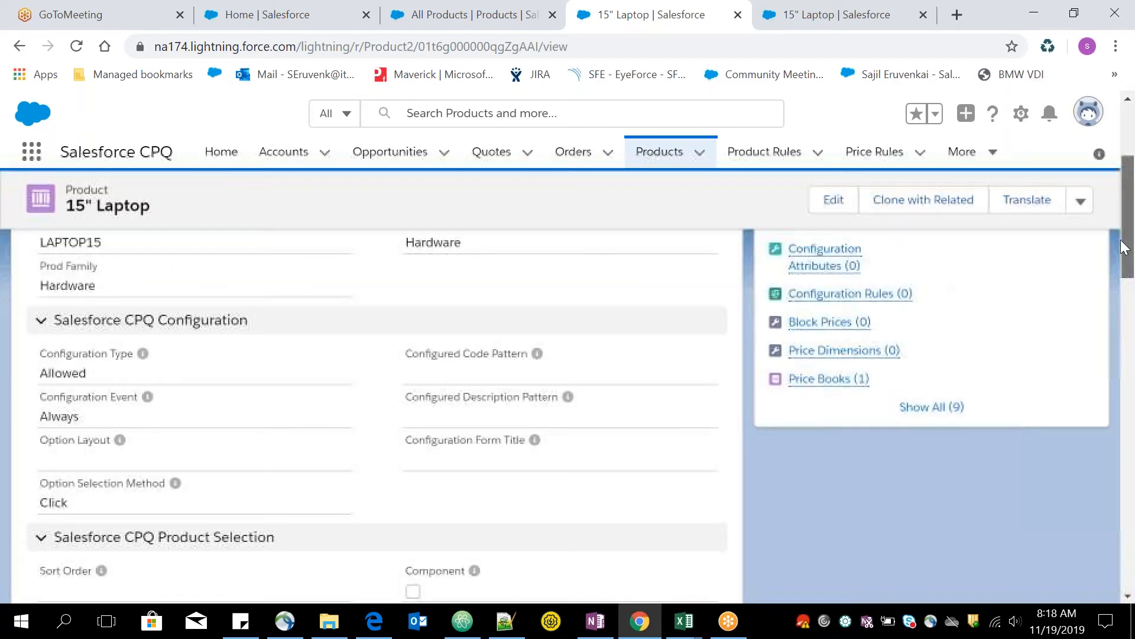
pyautogui.moveTo(1122, 241); pyautogui.dragTo(1091, 446)
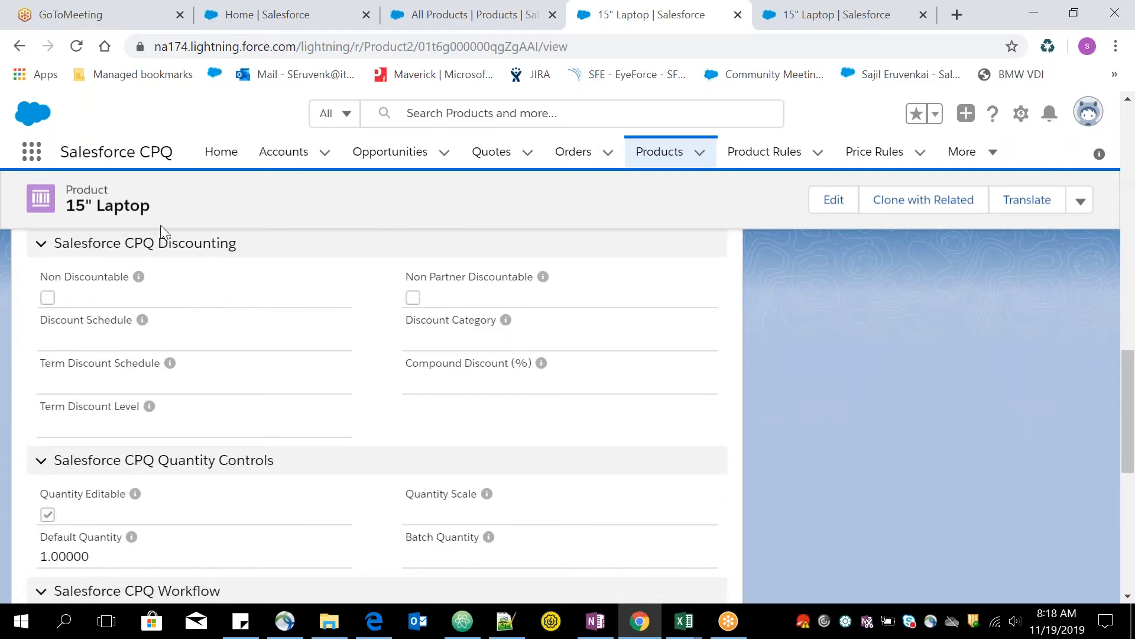
pyautogui.moveTo(1127, 421); pyautogui.dragTo(1133, 118)
# Open the recent quote Q-00035 in a new browser tab while keeping the 15" Laptop record in view.
pyautogui.click(527, 152)
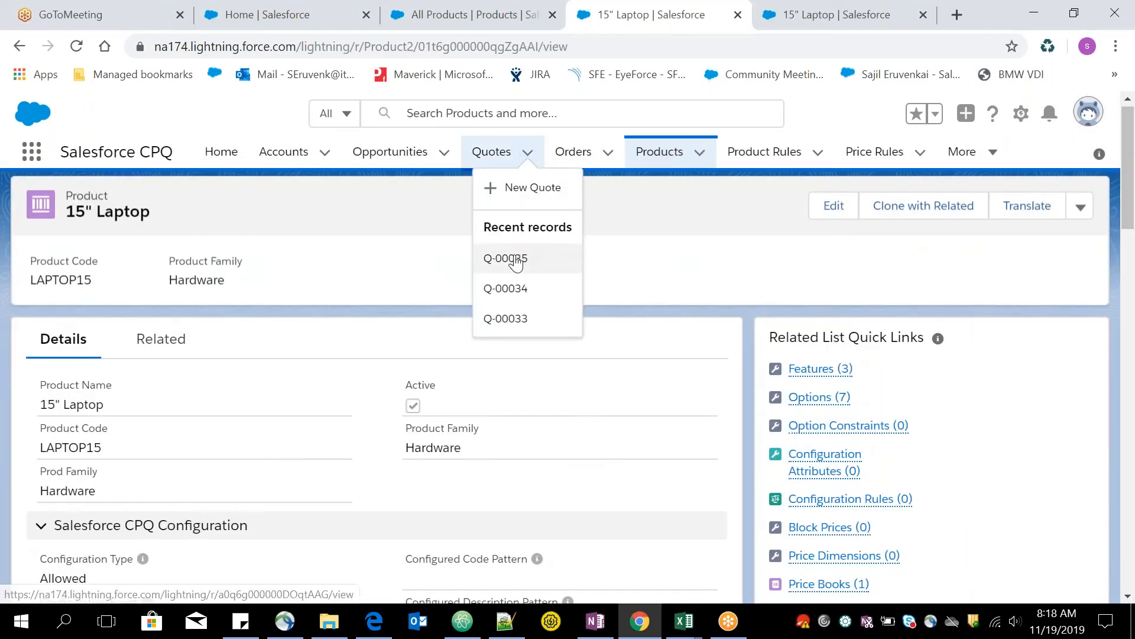
pyautogui.rightClick(517, 265)
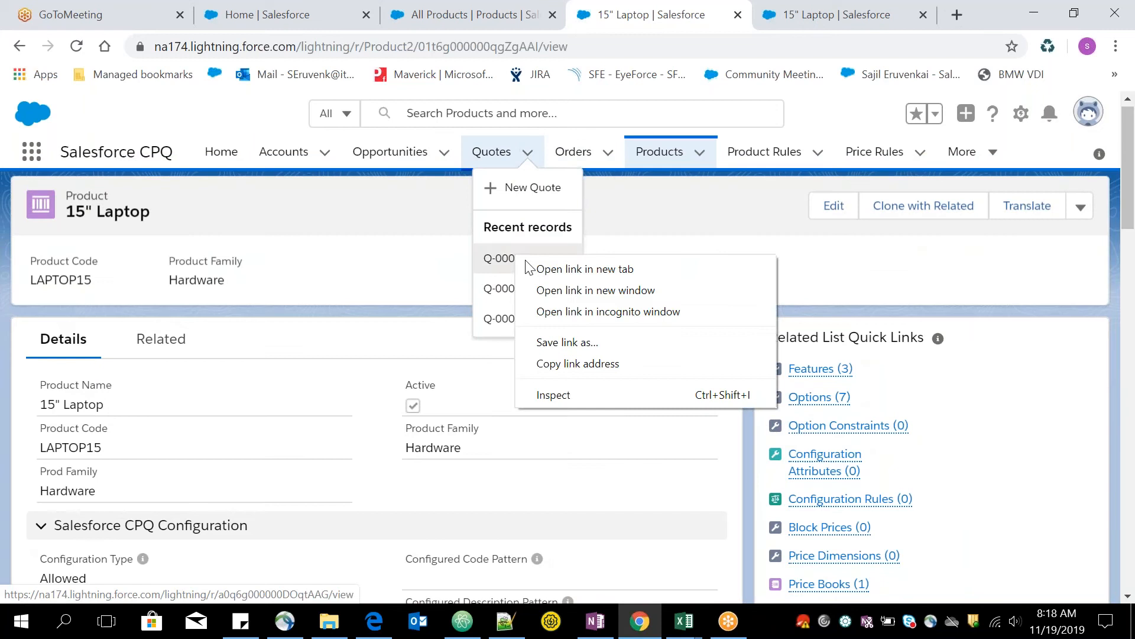
pyautogui.click(562, 275)
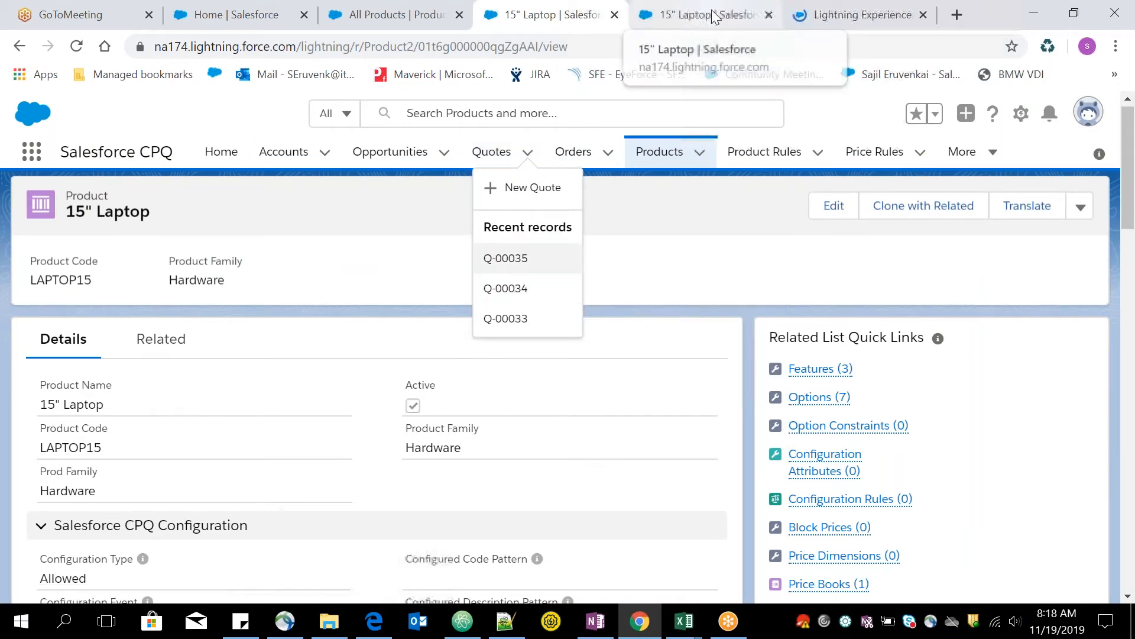
pyautogui.click(711, 9)
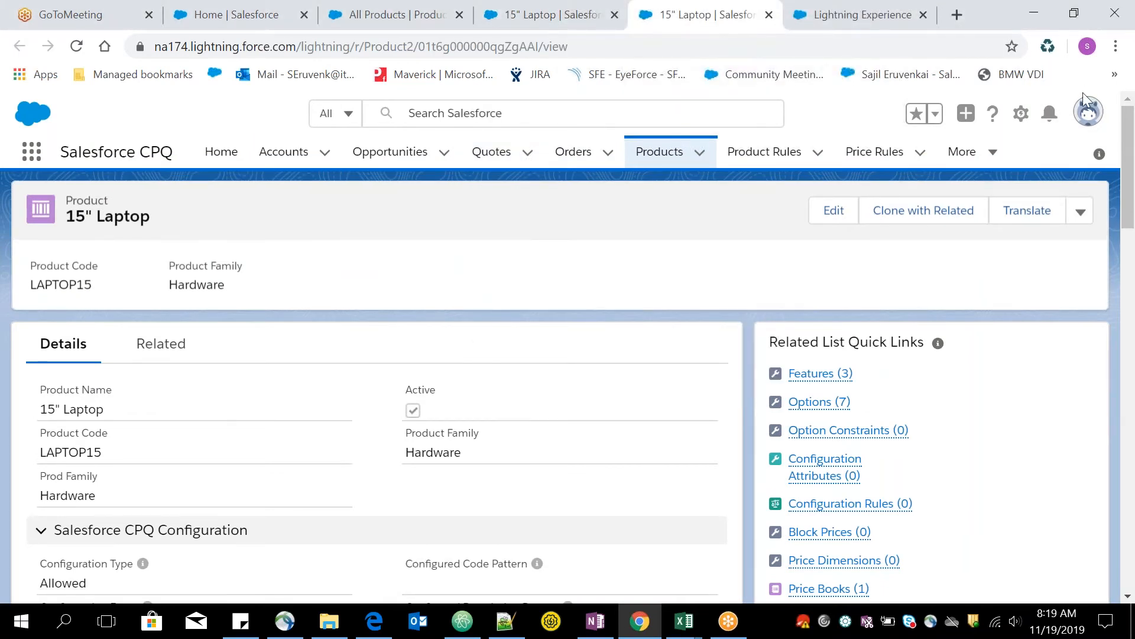
# Close the GoToMeeting browser tab and return the browser window to full-screen size.
pyautogui.click(1093, 12)
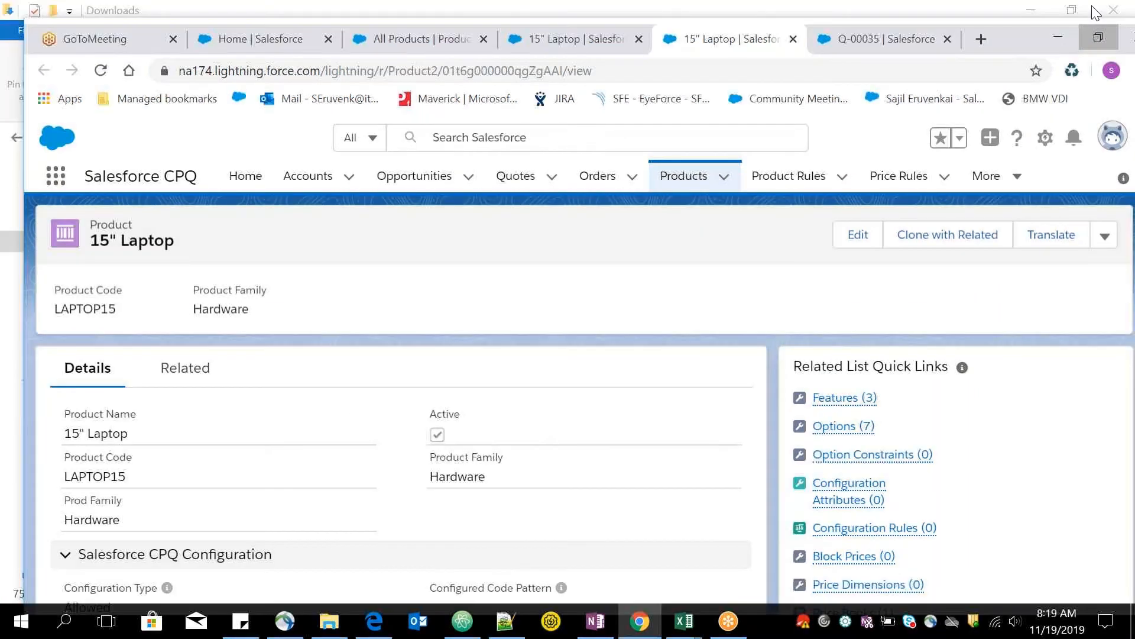
pyautogui.doubleClick(1095, 10)
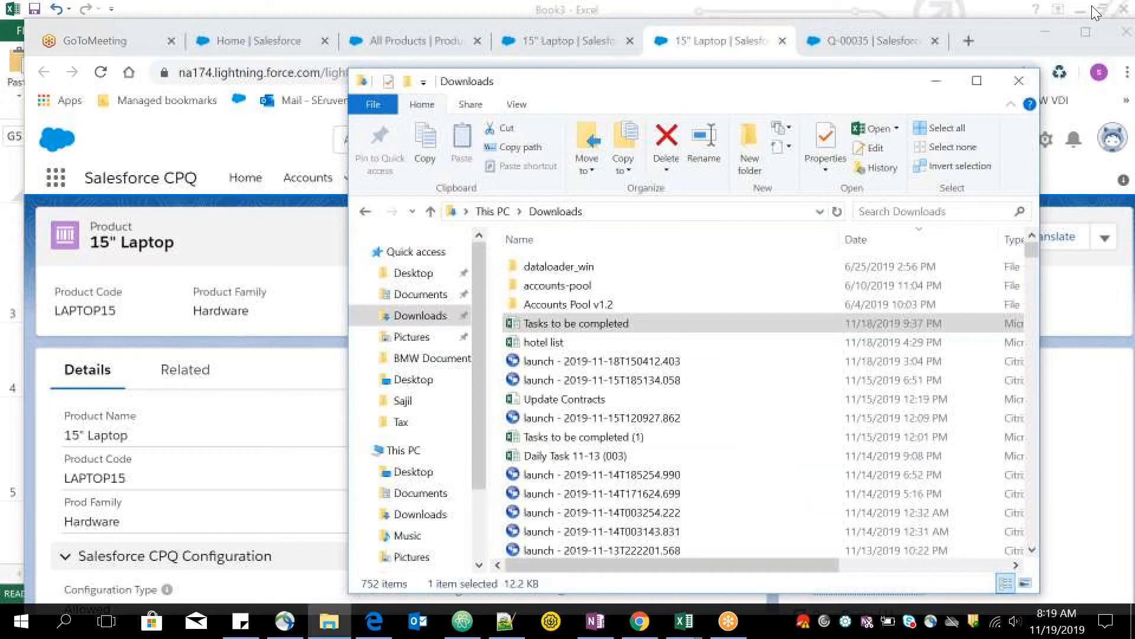
pyautogui.click(172, 41)
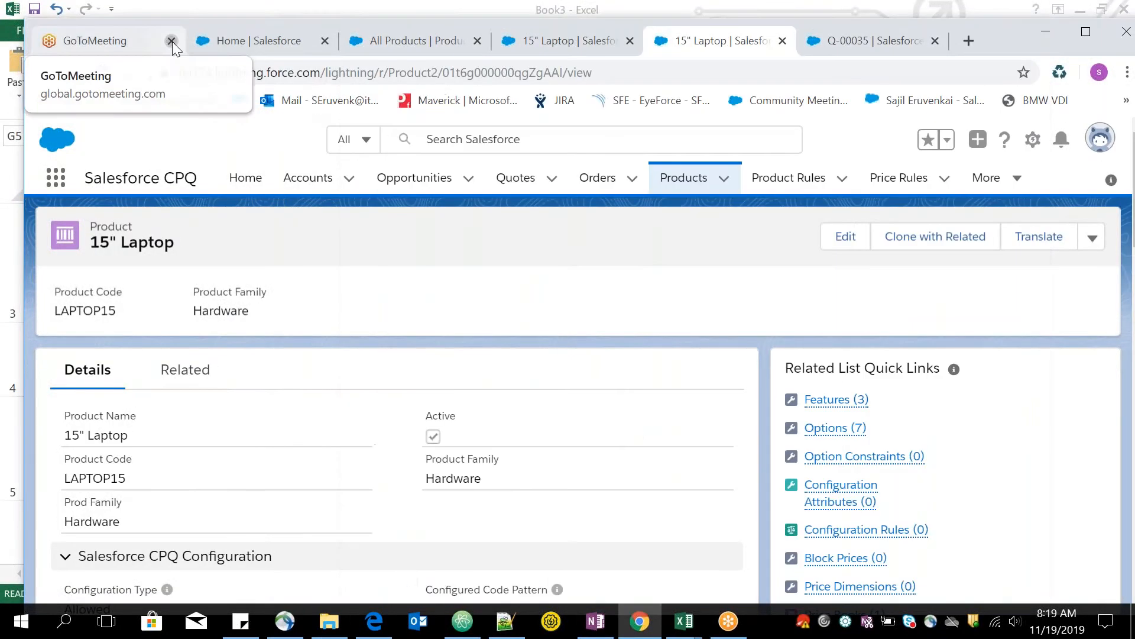
pyautogui.click(172, 41)
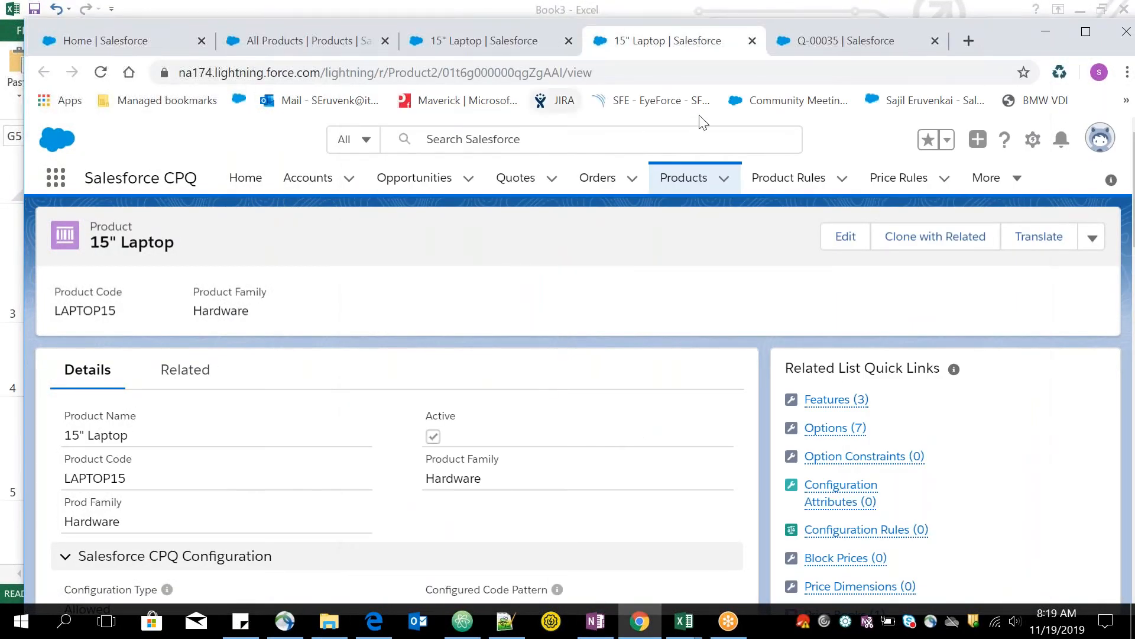
pyautogui.moveTo(1099, 48); pyautogui.dragTo(1092, 88)
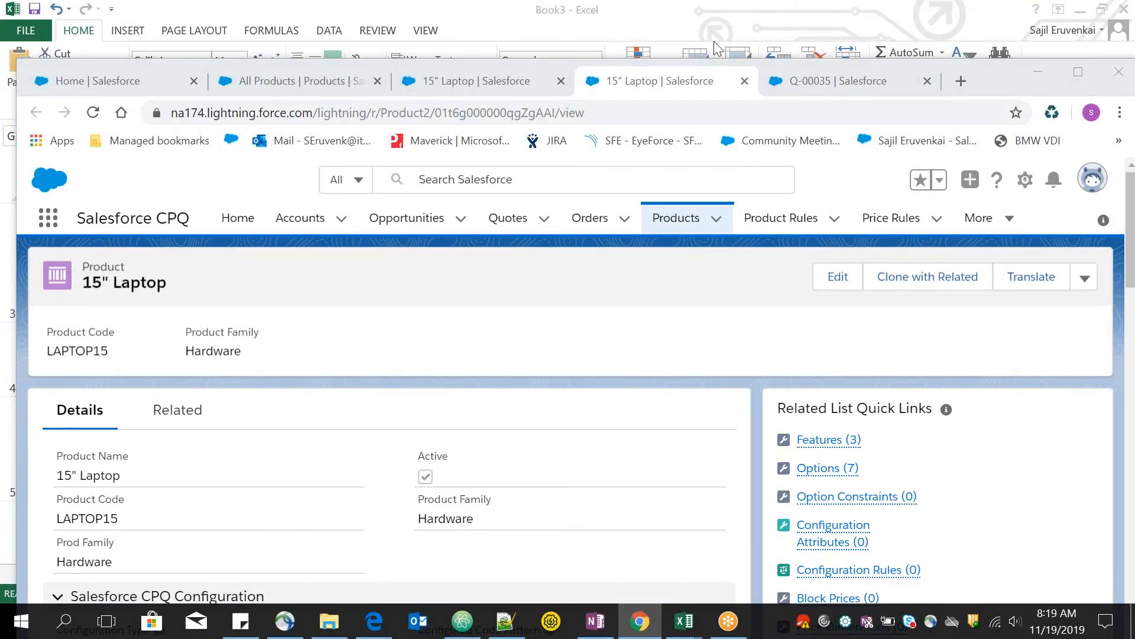
pyautogui.click(676, 61)
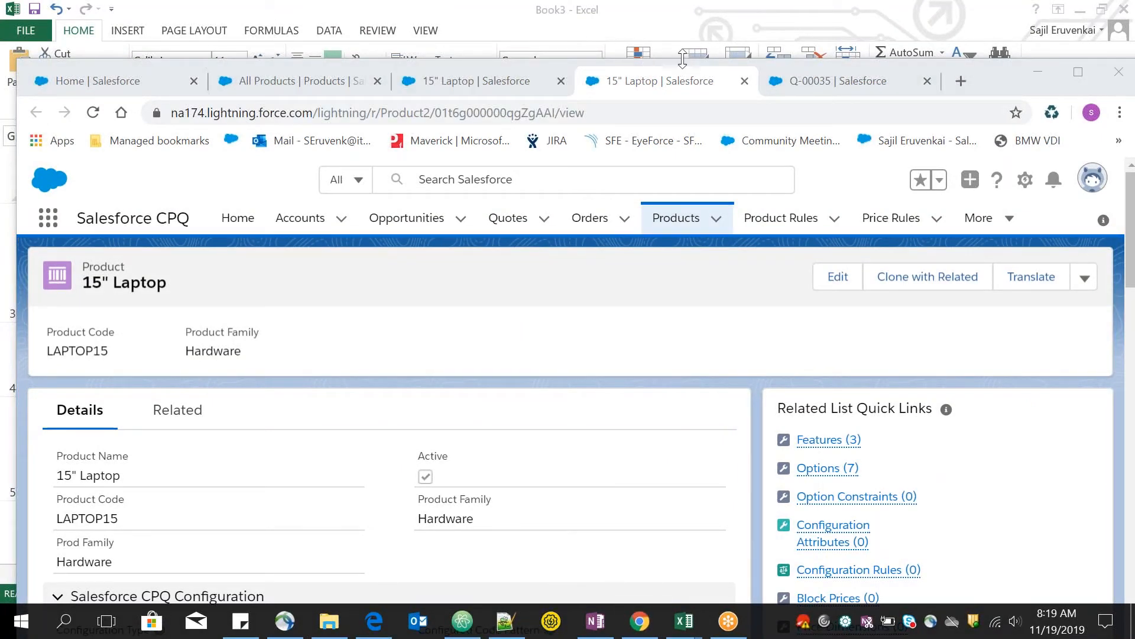
pyautogui.click(681, 59)
pyautogui.click(650, 59)
pyautogui.click(1075, 72)
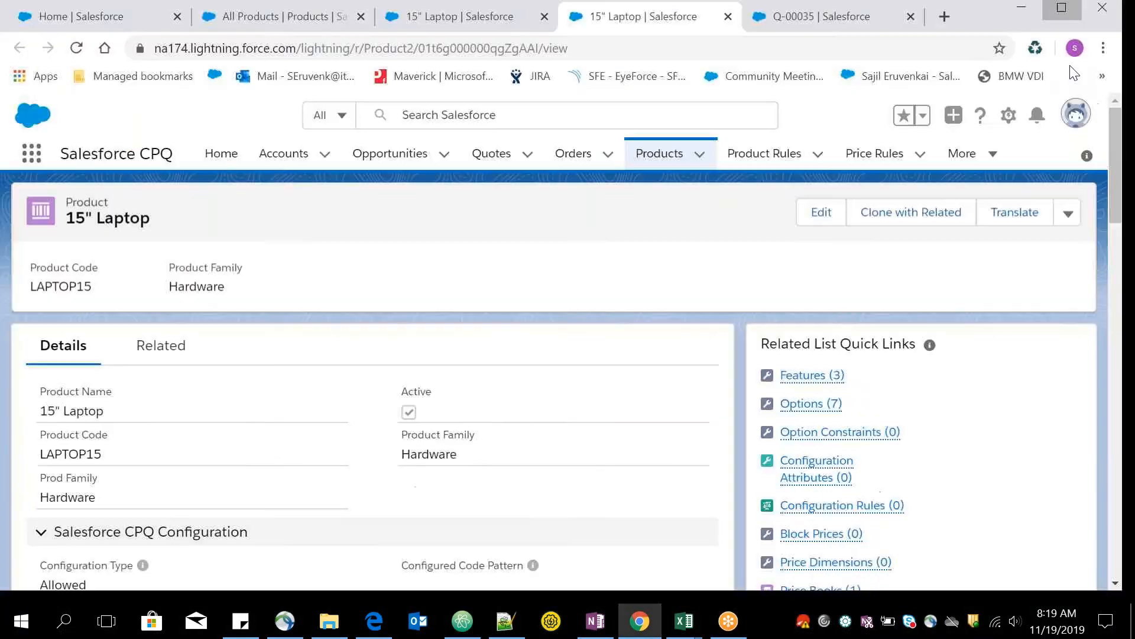
# Open the line editor of quote Q-00035 and search the products to add for "laptop", choosing the 15" Laptop suggestion.
pyautogui.click(796, 20)
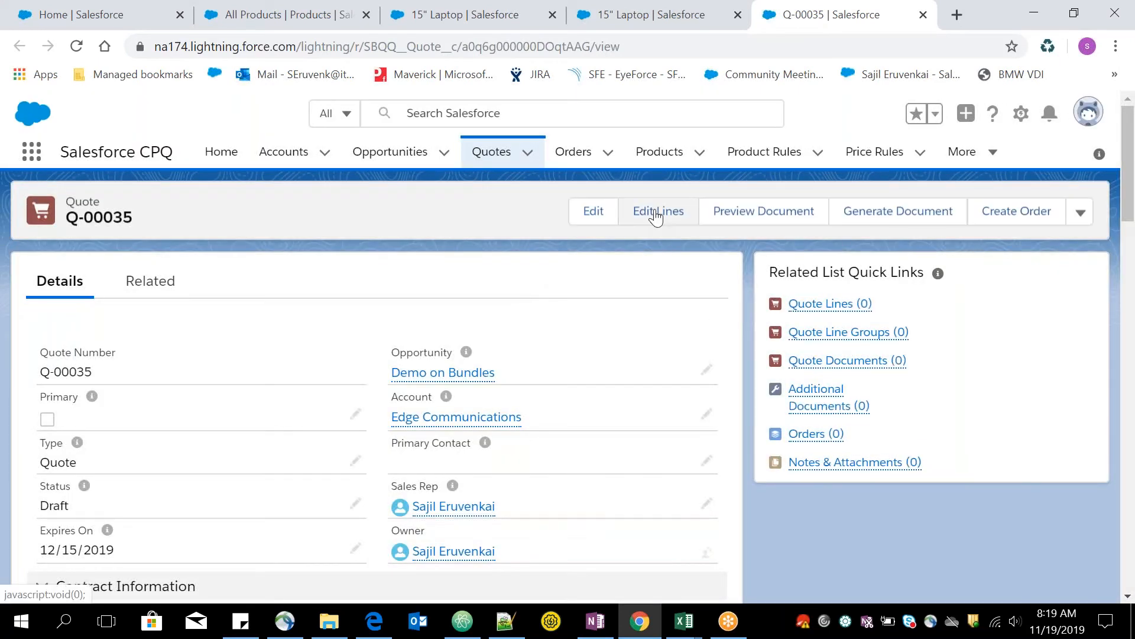
pyautogui.click(656, 213)
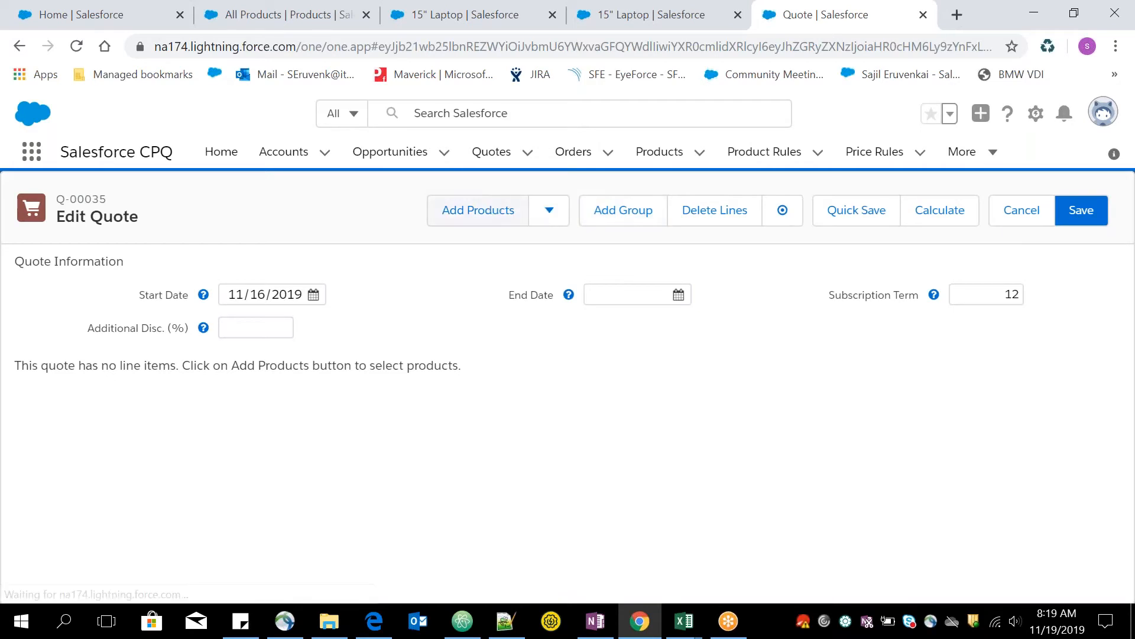
pyautogui.click(478, 210)
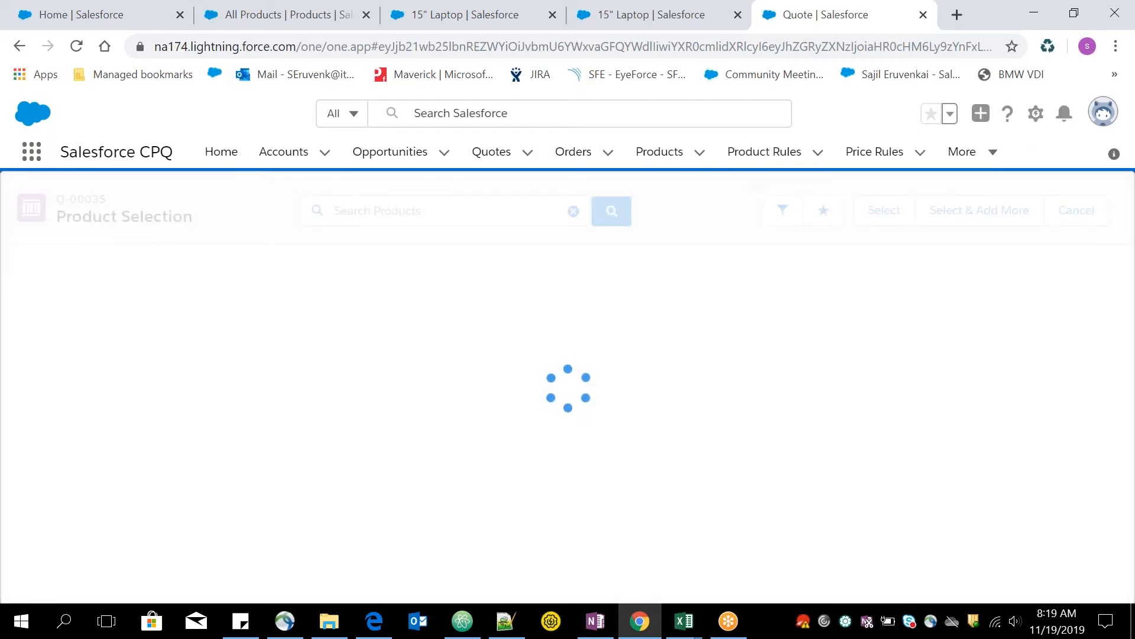
pyautogui.write('laptop')
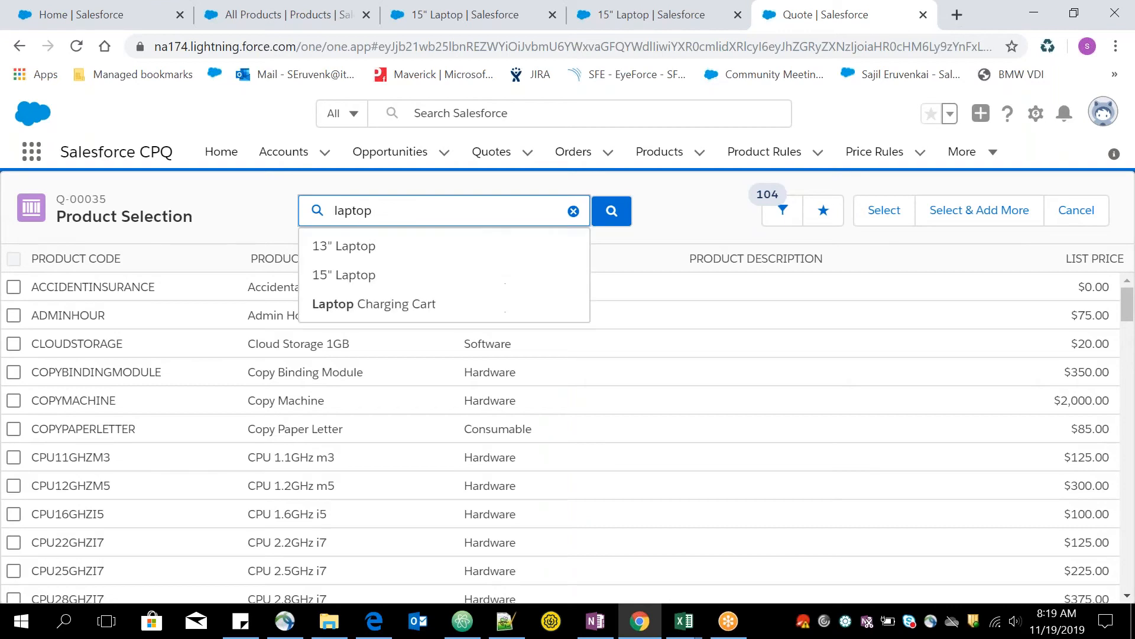
pyautogui.click(410, 275)
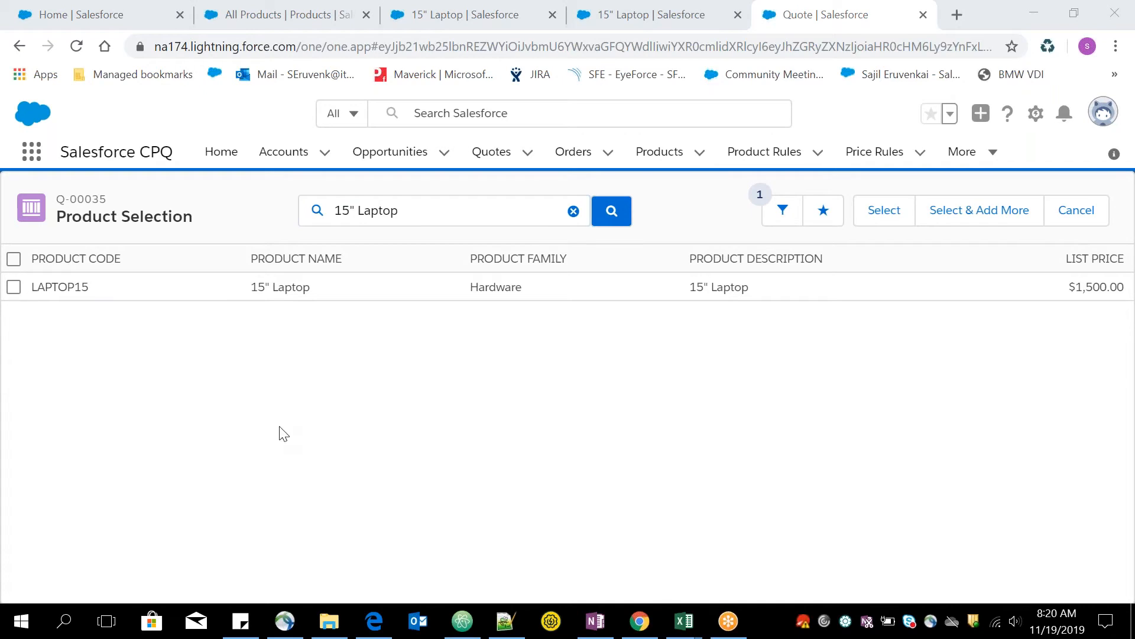
# Select the 15" Laptop (LAPTOP15) for quote Q-00035 and bring up its bundle configuration.
pyautogui.click(14, 287)
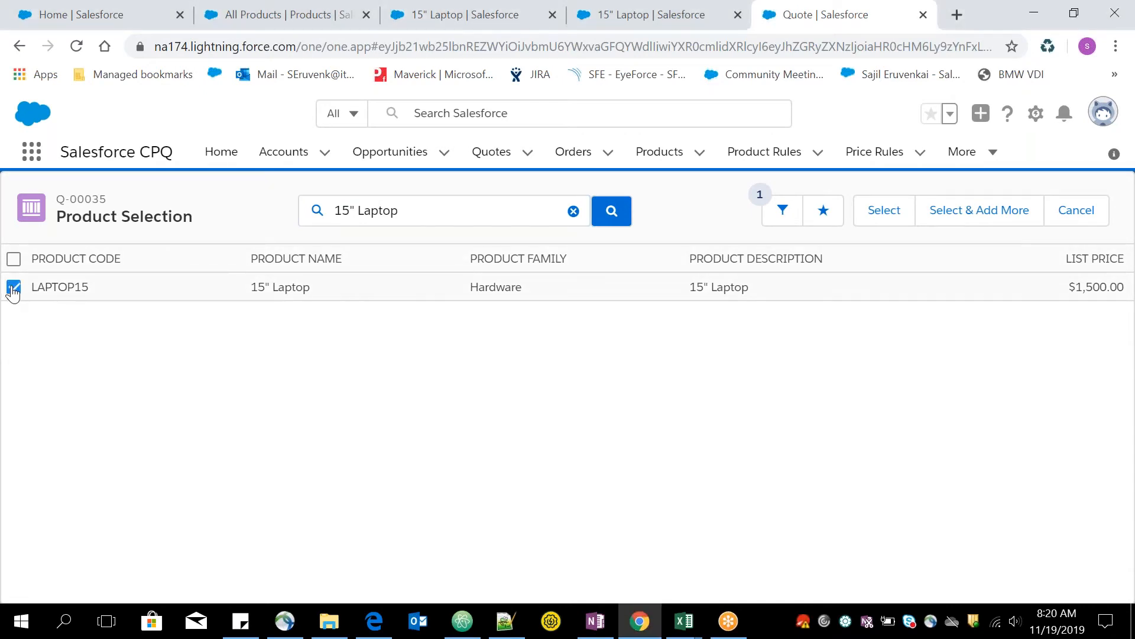
pyautogui.click(896, 219)
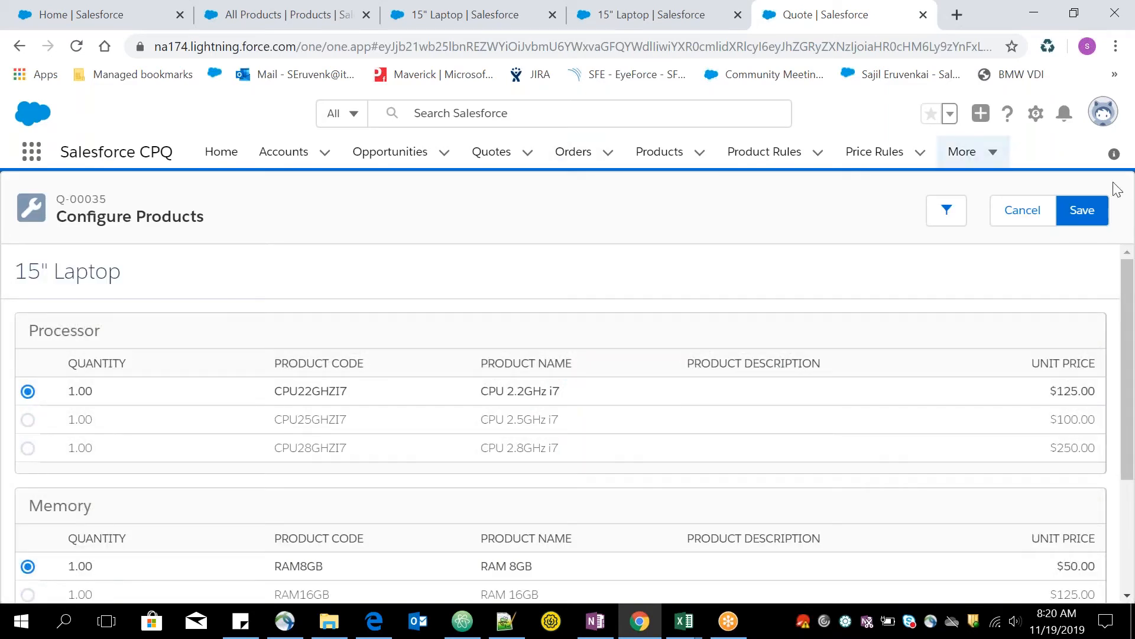
# Examine the Processor, Memory and Storage features of the 15" Laptop bundle and the options offered in each.
pyautogui.scroll(-1, 1129, 378)
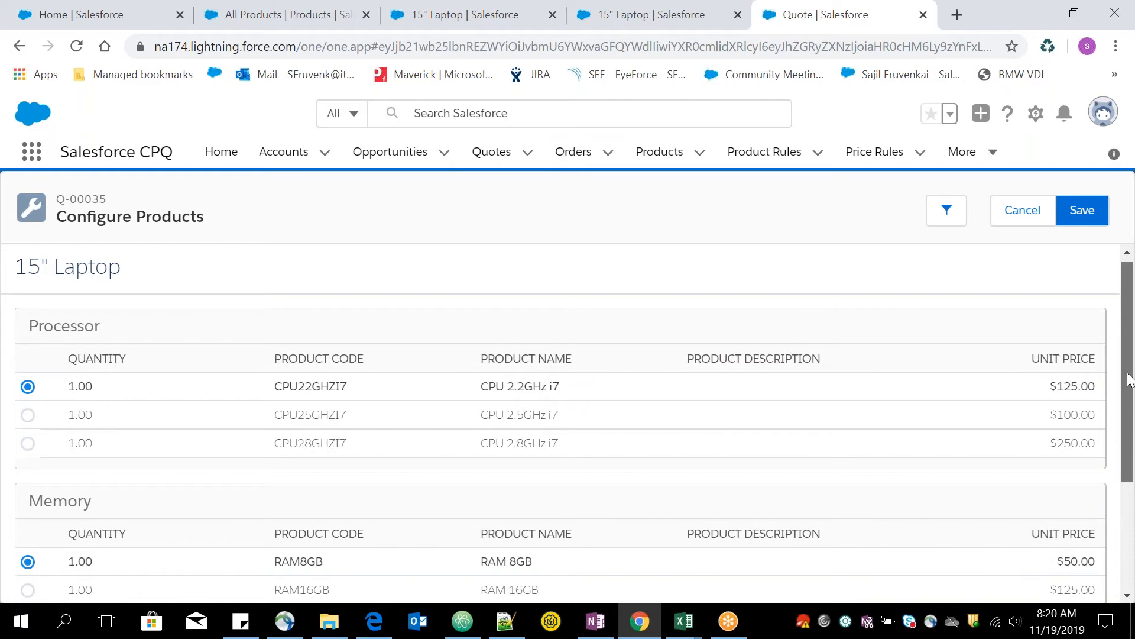
pyautogui.scroll(-3, 1130, 379)
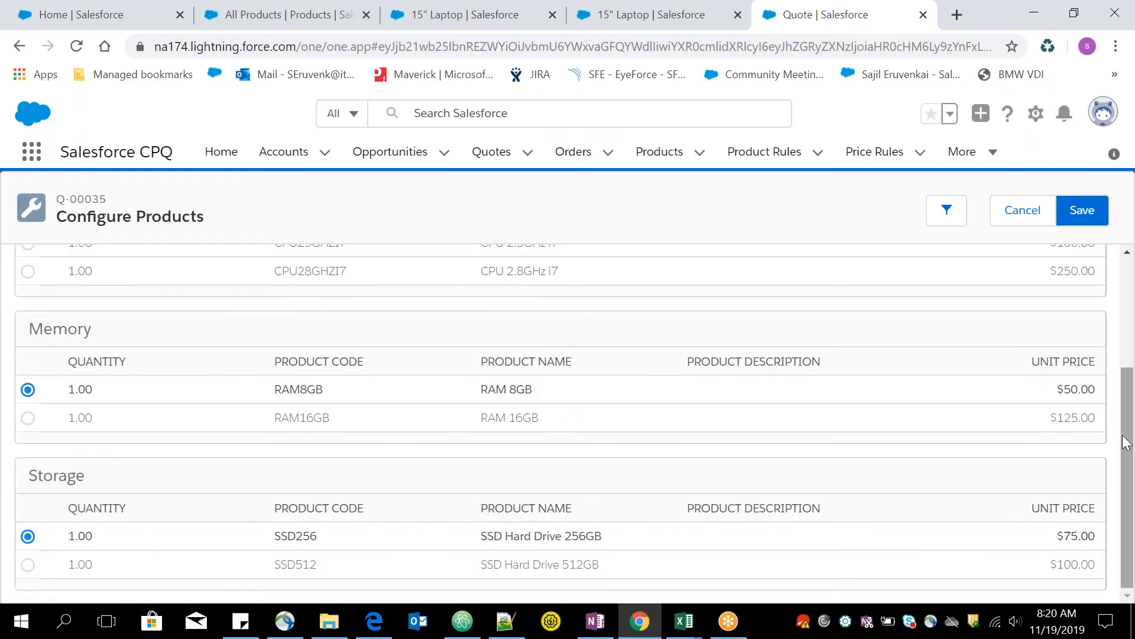
pyautogui.scroll(3, 1127, 442)
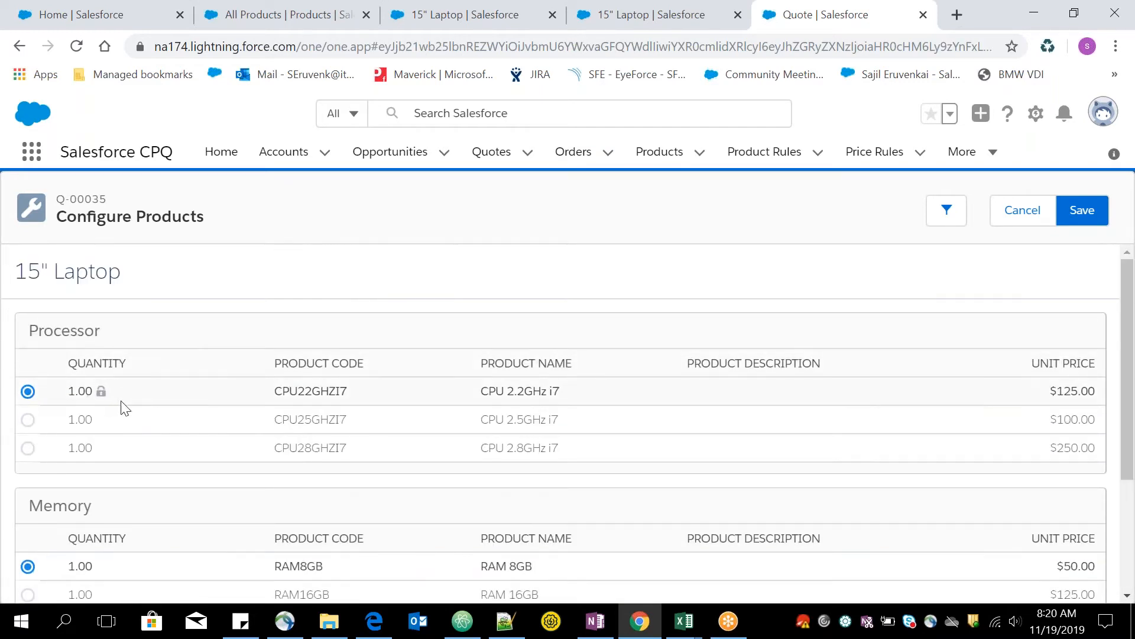
pyautogui.moveTo(101, 331); pyautogui.dragTo(26, 329)
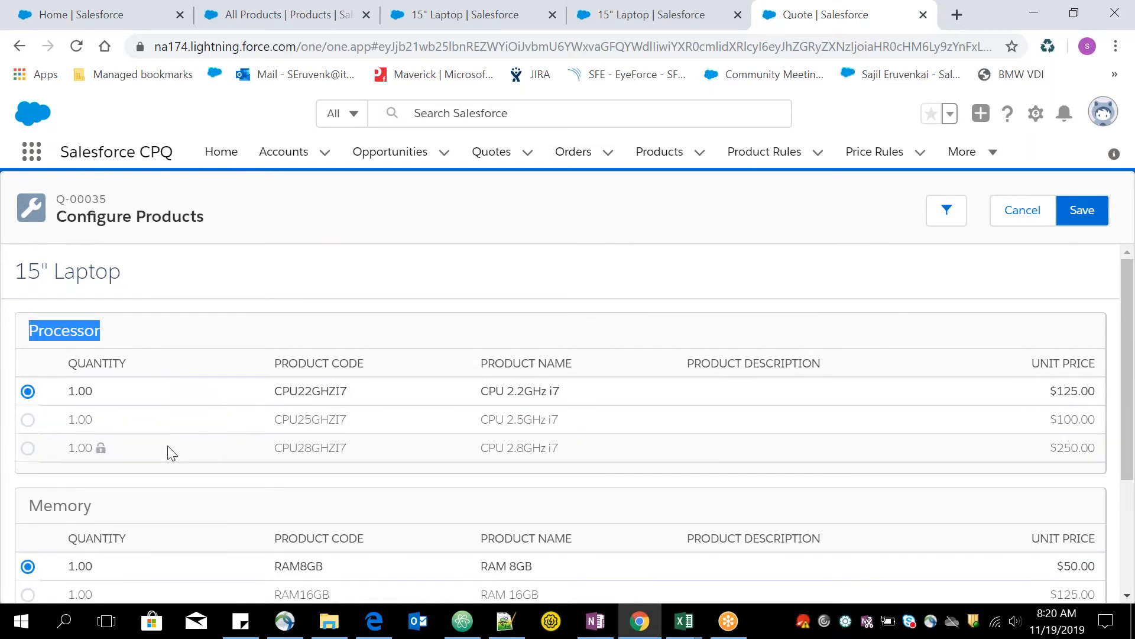
pyautogui.moveTo(1133, 418); pyautogui.dragTo(1133, 509)
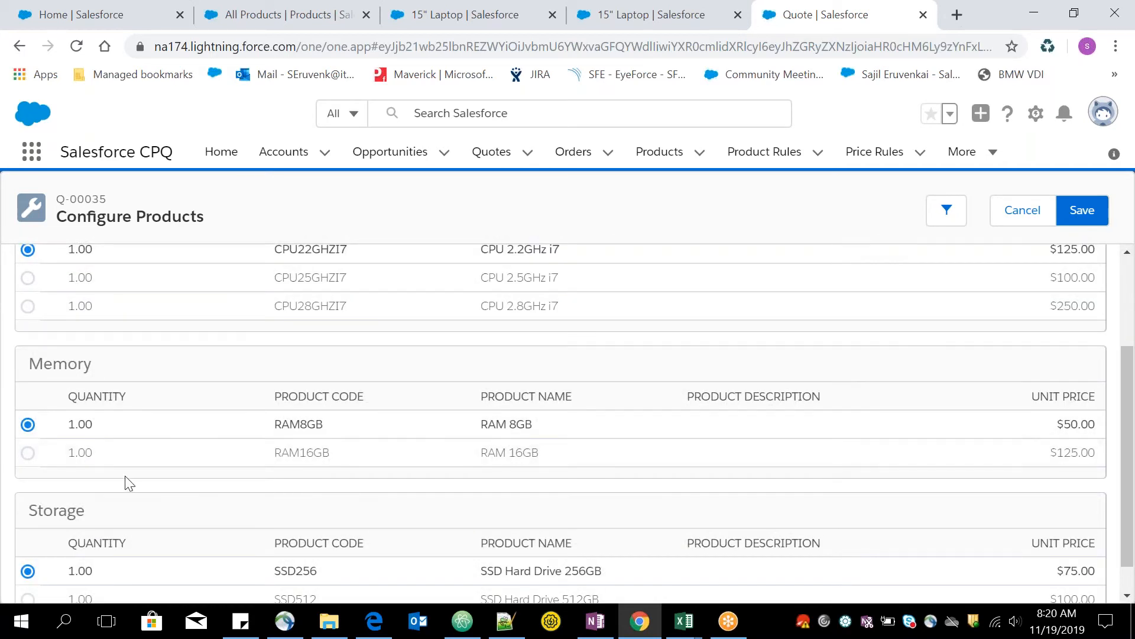
pyautogui.moveTo(22, 364); pyautogui.dragTo(87, 364)
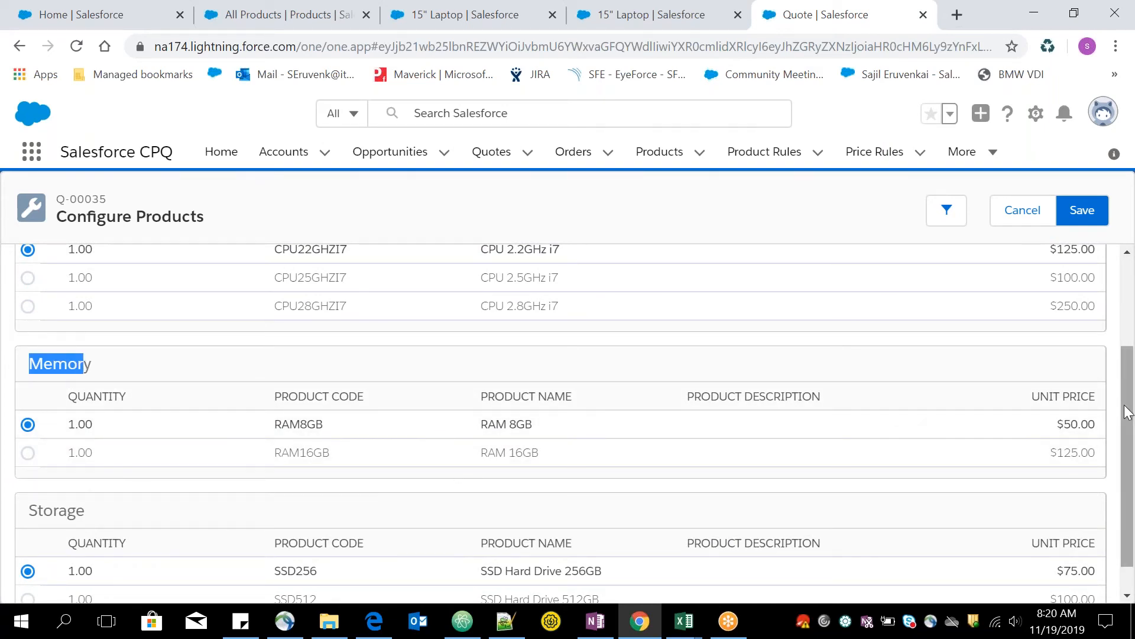
pyautogui.moveTo(1134, 488); pyautogui.dragTo(1133, 508)
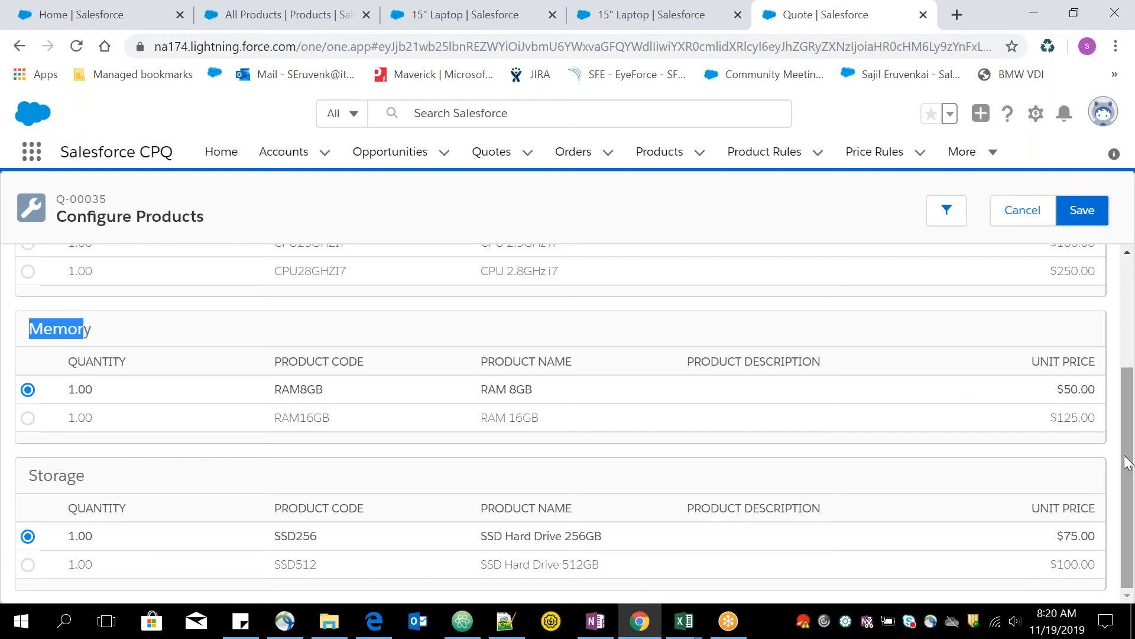
pyautogui.moveTo(1125, 430); pyautogui.dragTo(1126, 410)
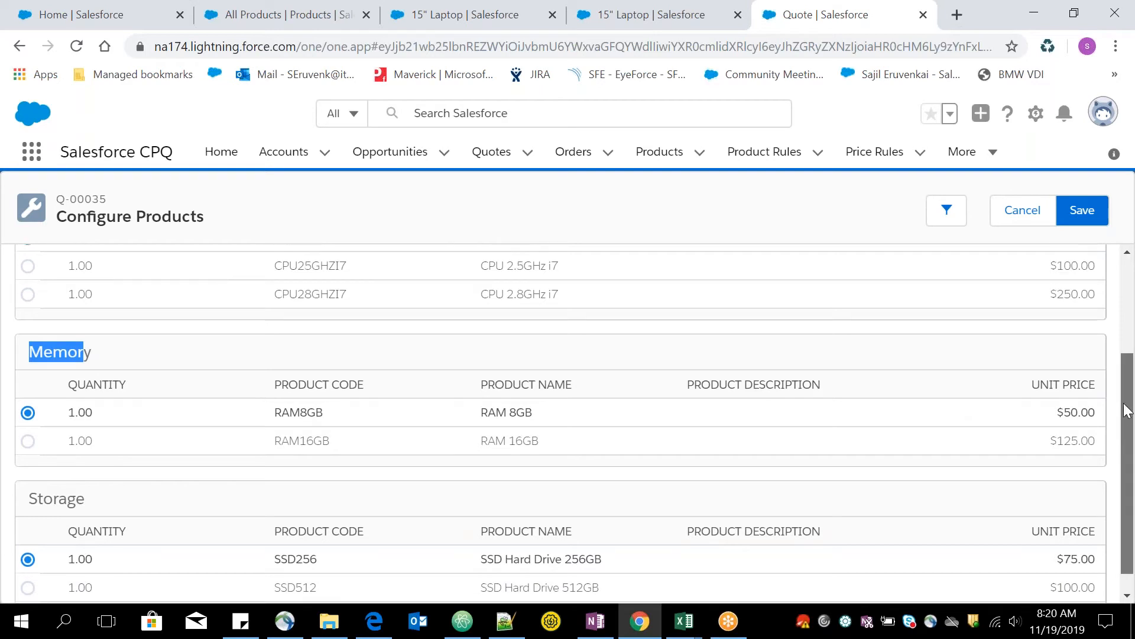
pyautogui.scroll(2, 1126, 410)
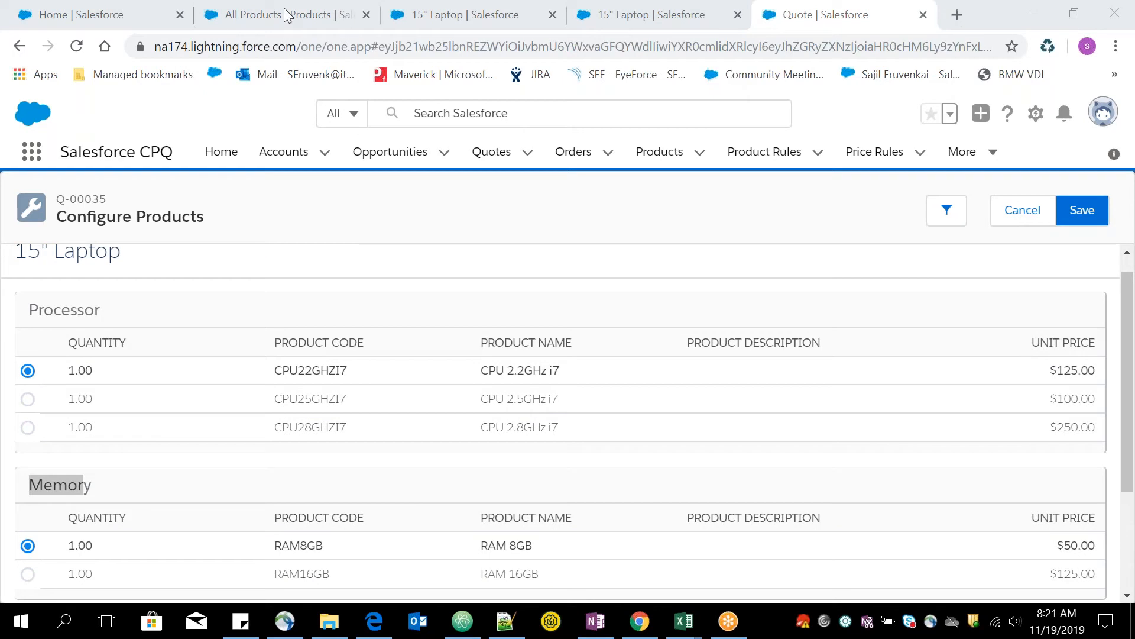
# Start a new product option from the 15" Laptop record's related options and search for "ssd" as its Optional SKU.
pyautogui.click(414, 17)
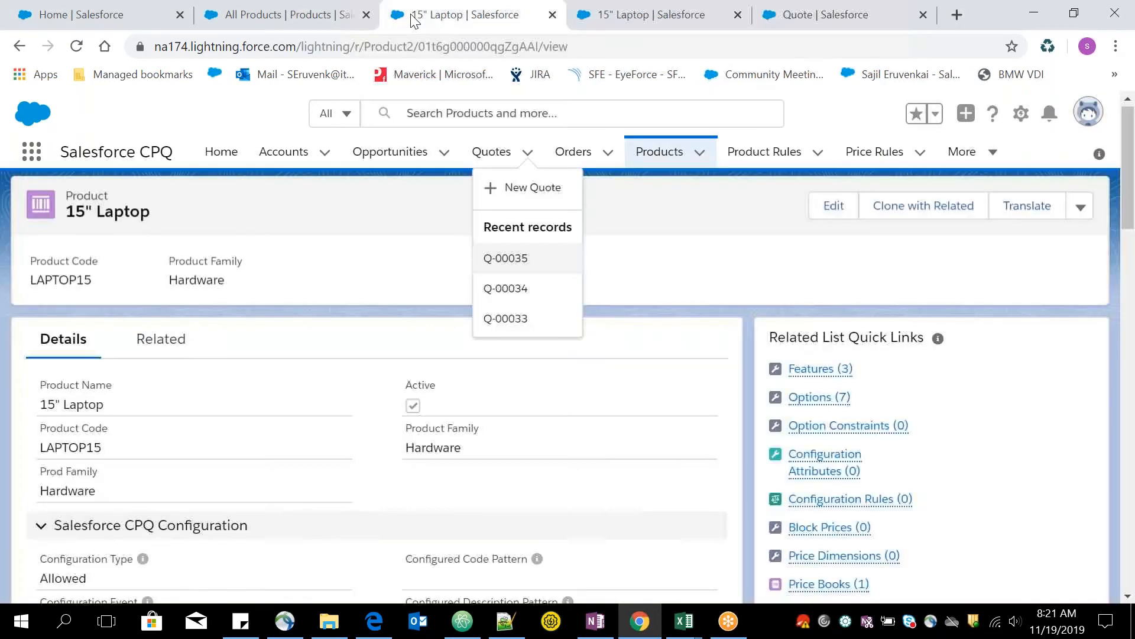
pyautogui.click(644, 373)
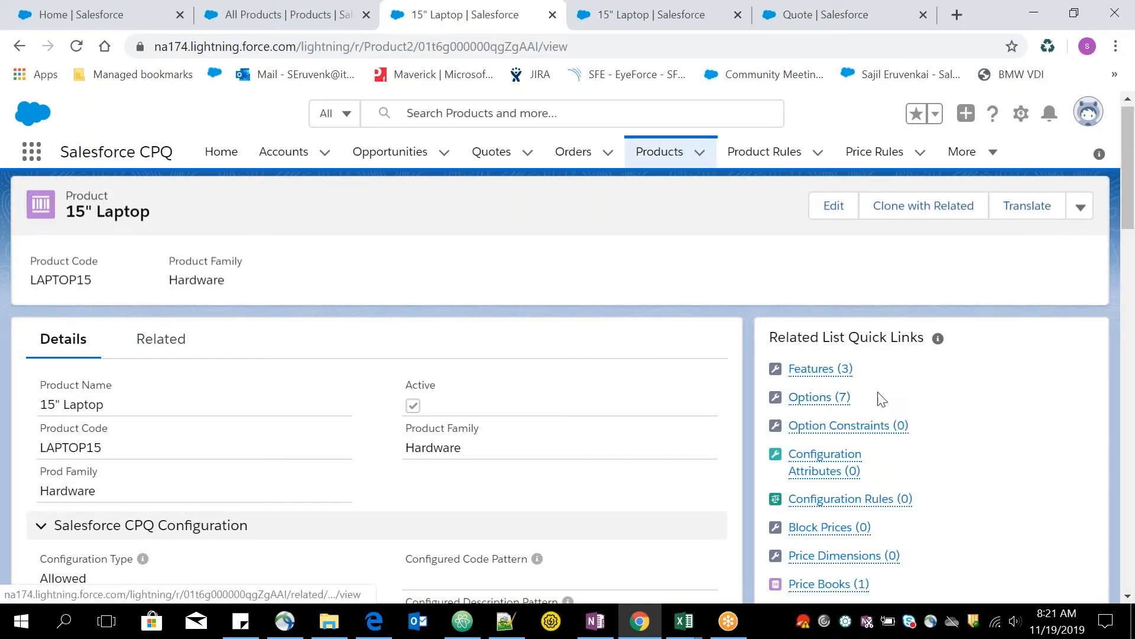
pyautogui.moveTo(831, 402)
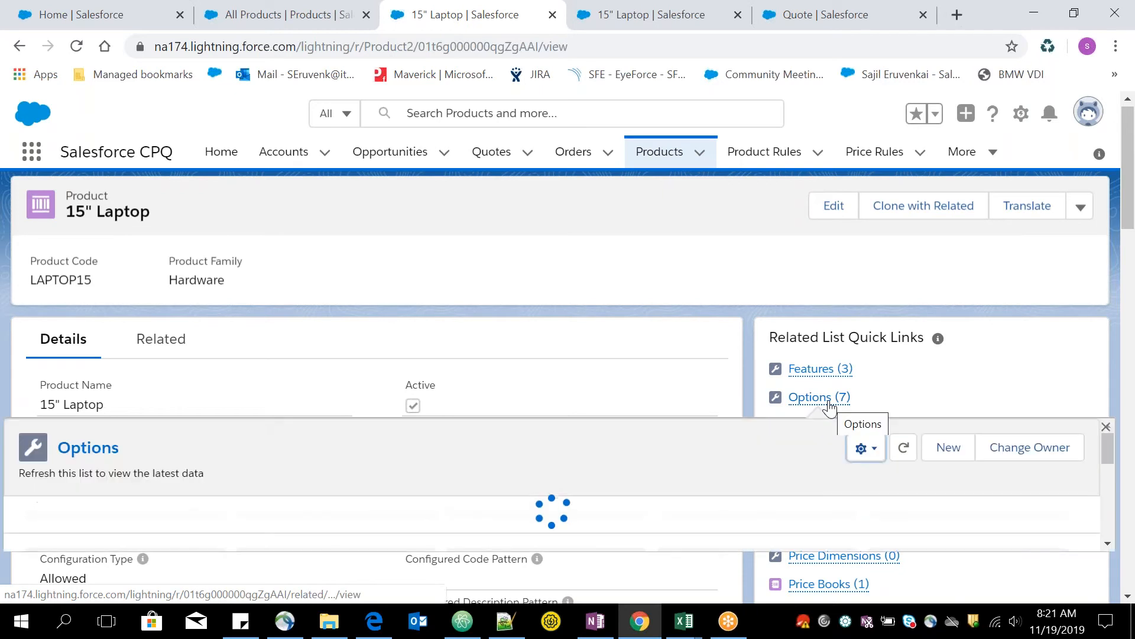
pyautogui.click(962, 448)
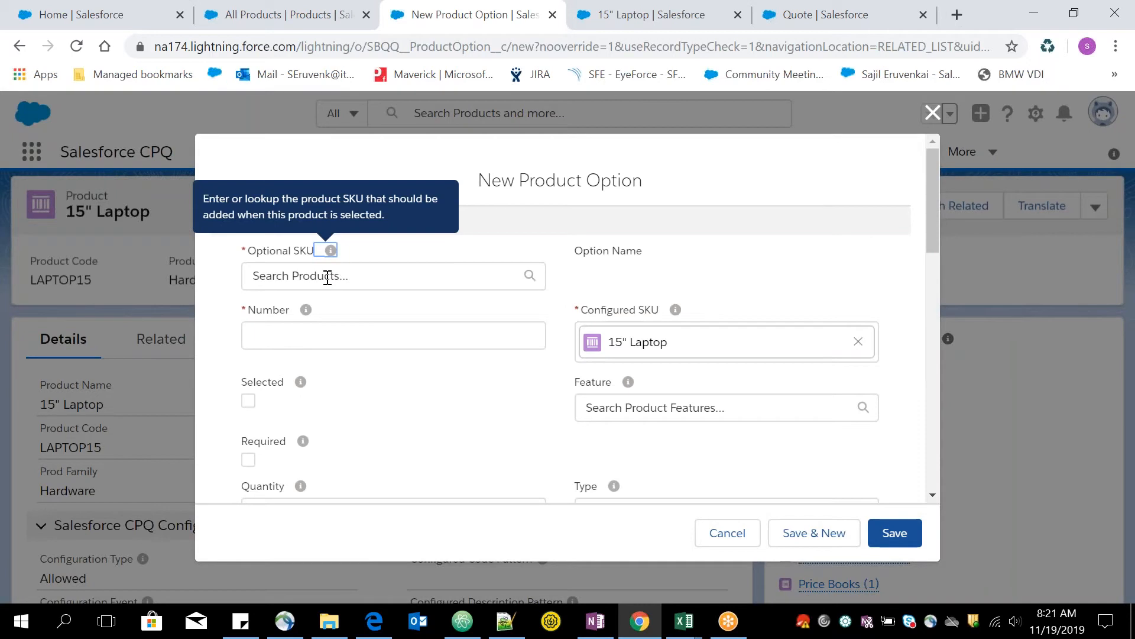
pyautogui.click(328, 276)
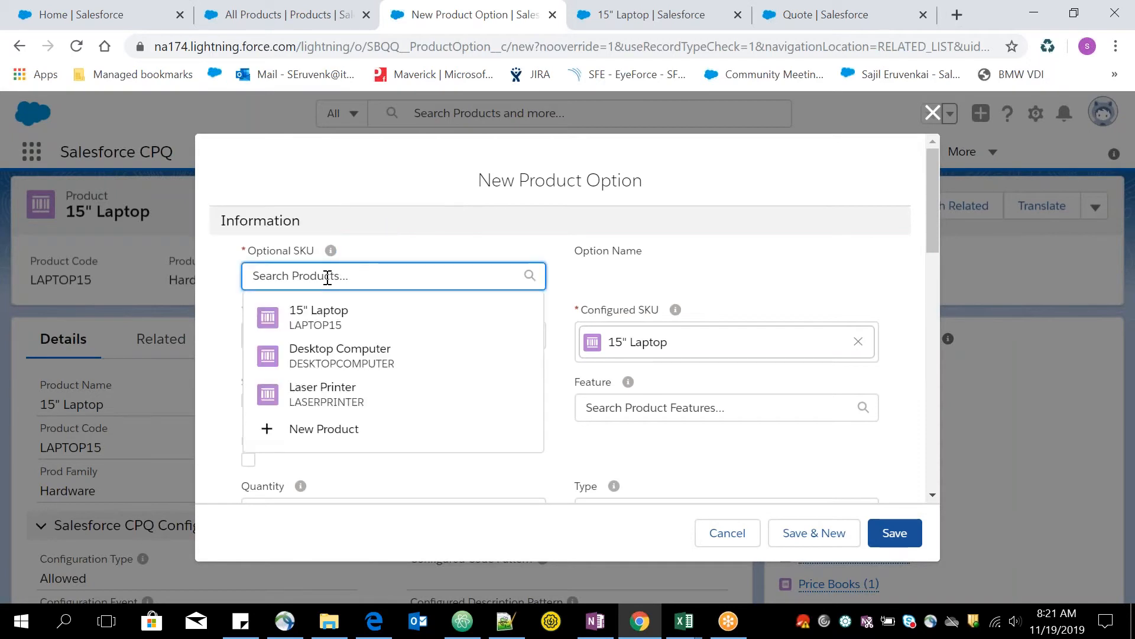
pyautogui.write('ssd')
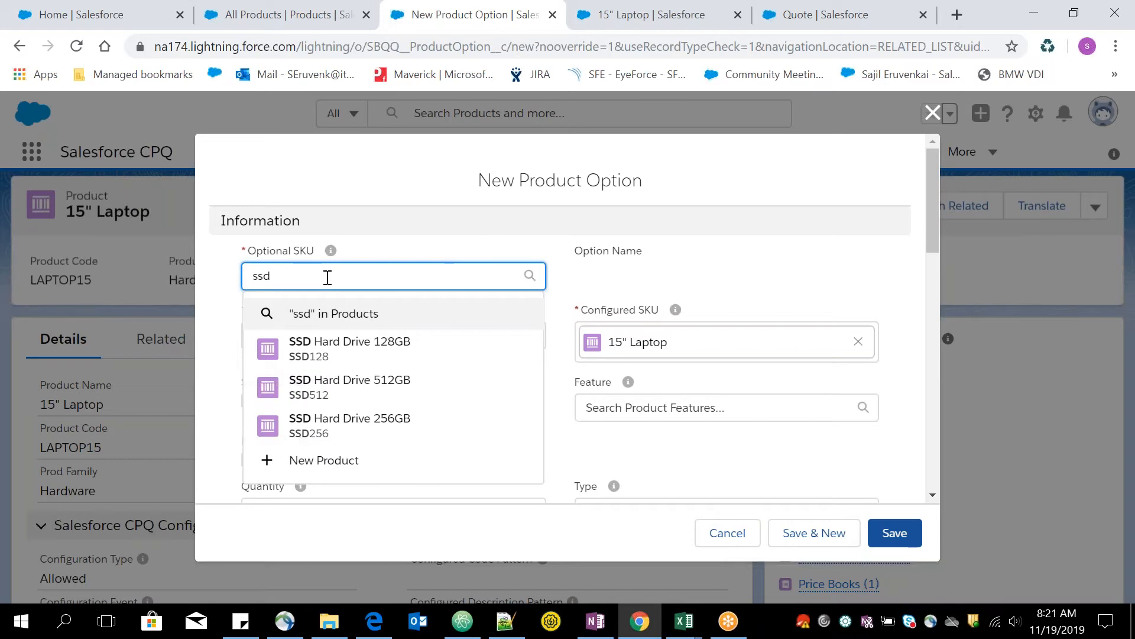
# Check the bundle's existing options in the quote's product configuration, and return to the New Product Option form.
pyautogui.click(790, 1)
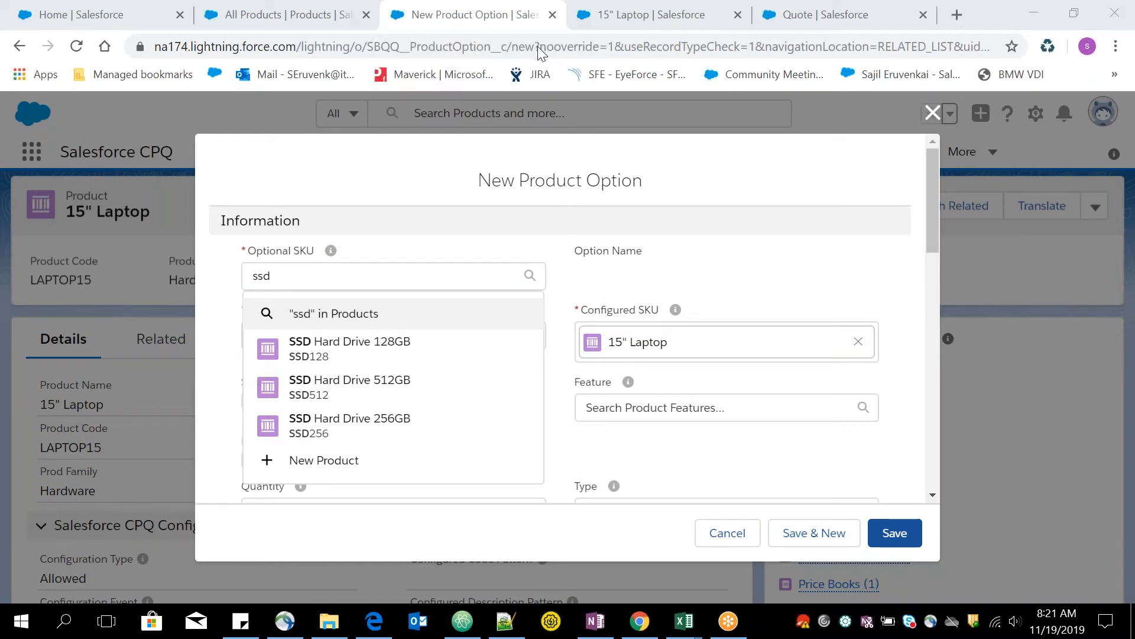
pyautogui.click(844, 18)
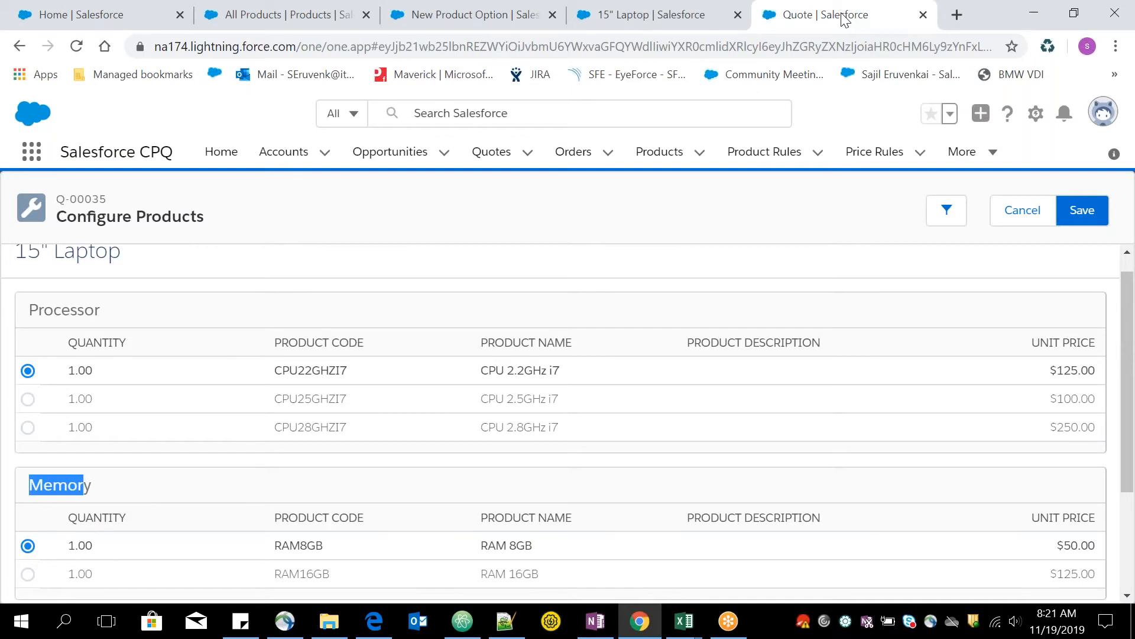
pyautogui.moveTo(1127, 335); pyautogui.dragTo(532, 89)
pyautogui.click(300, 19)
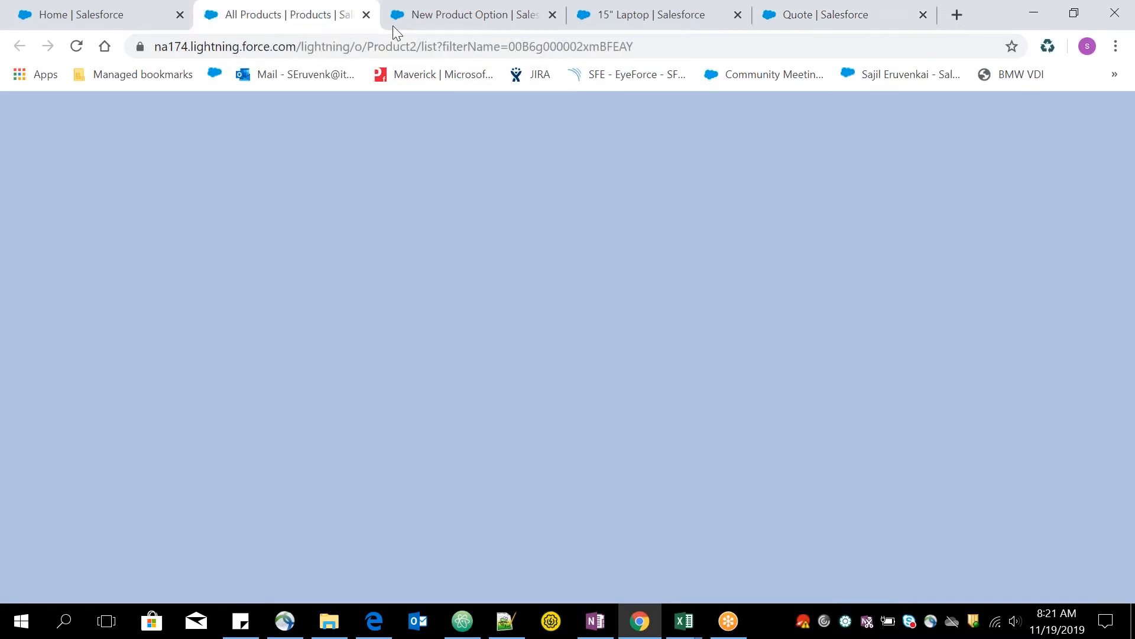
pyautogui.click(417, 17)
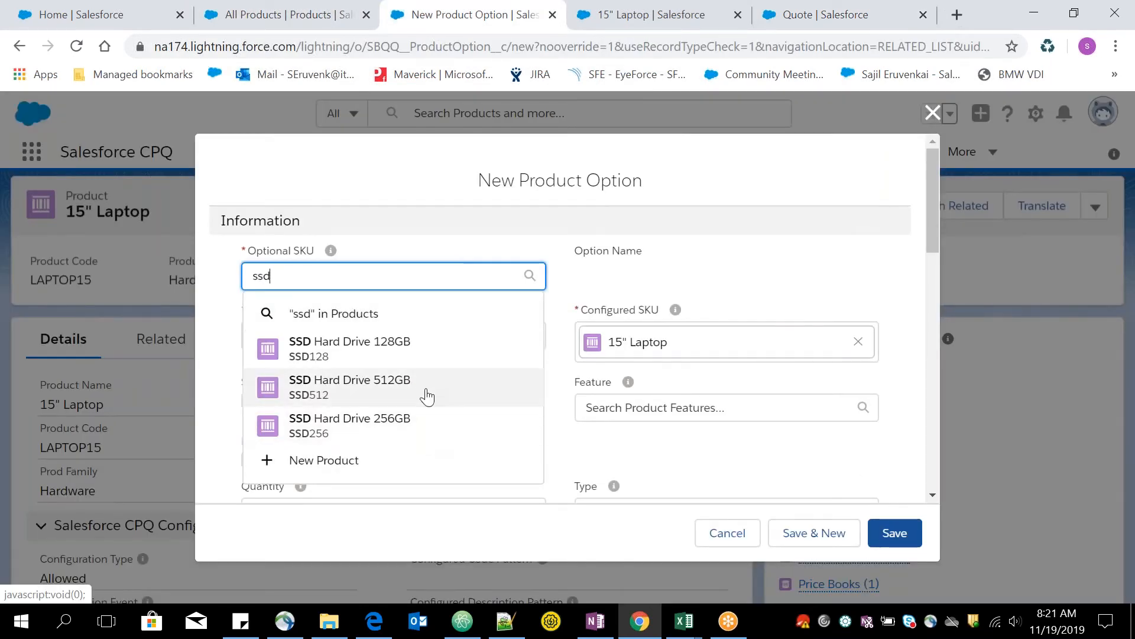
# Choose SSD Hard Drive 128GB as the new option's Optional SKU and assign it to the Storage feature.
pyautogui.click(422, 360)
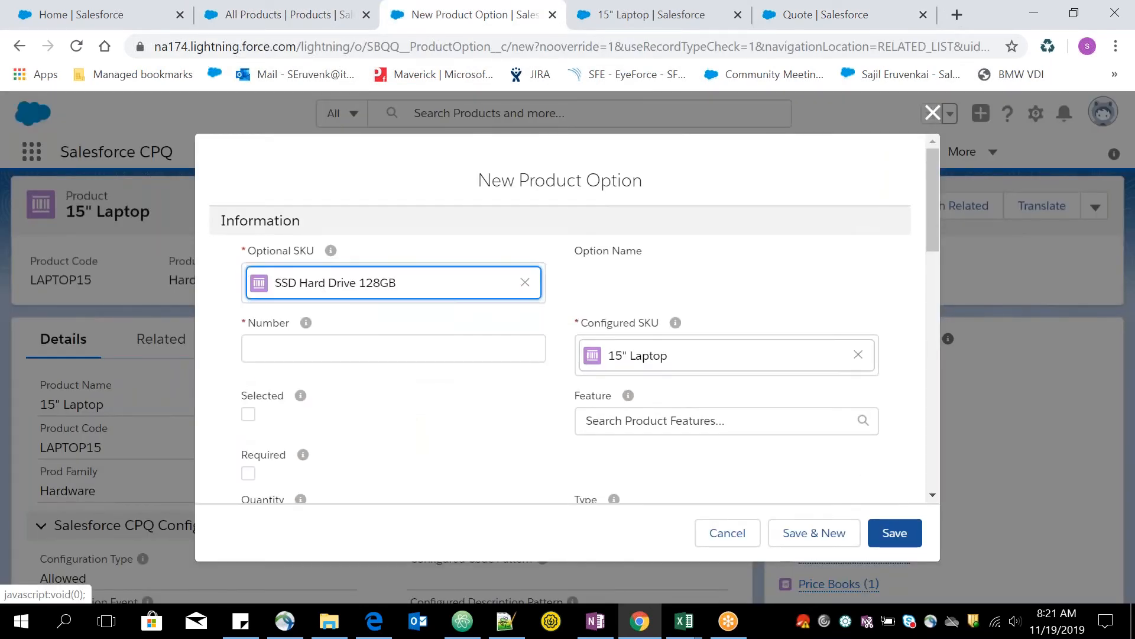
pyautogui.scroll(-1, 932, 242)
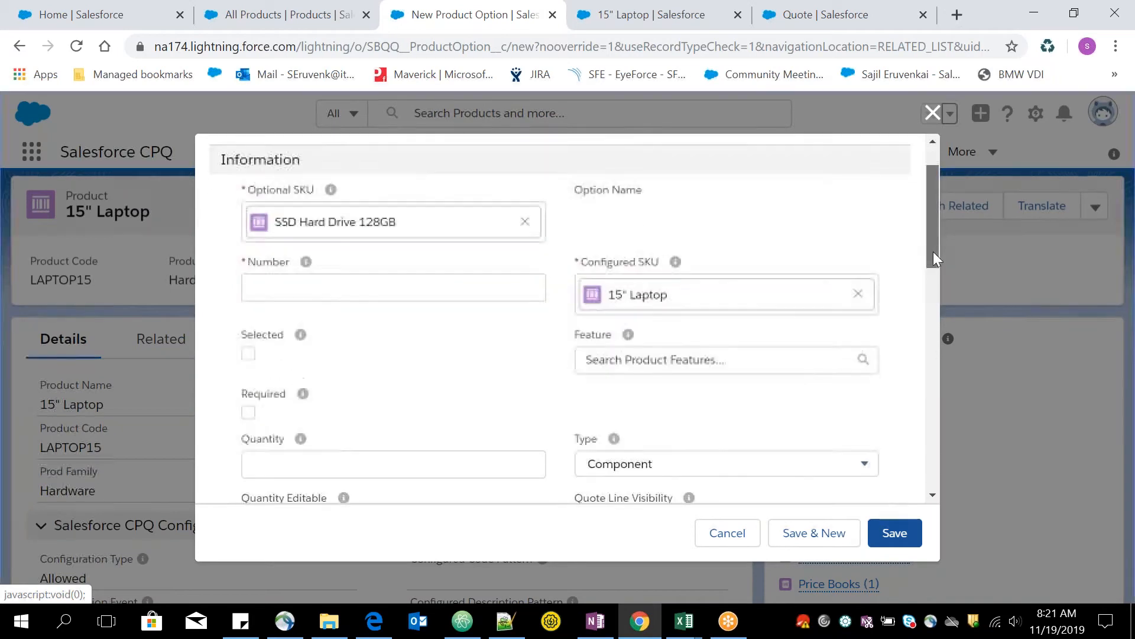
pyautogui.click(652, 342)
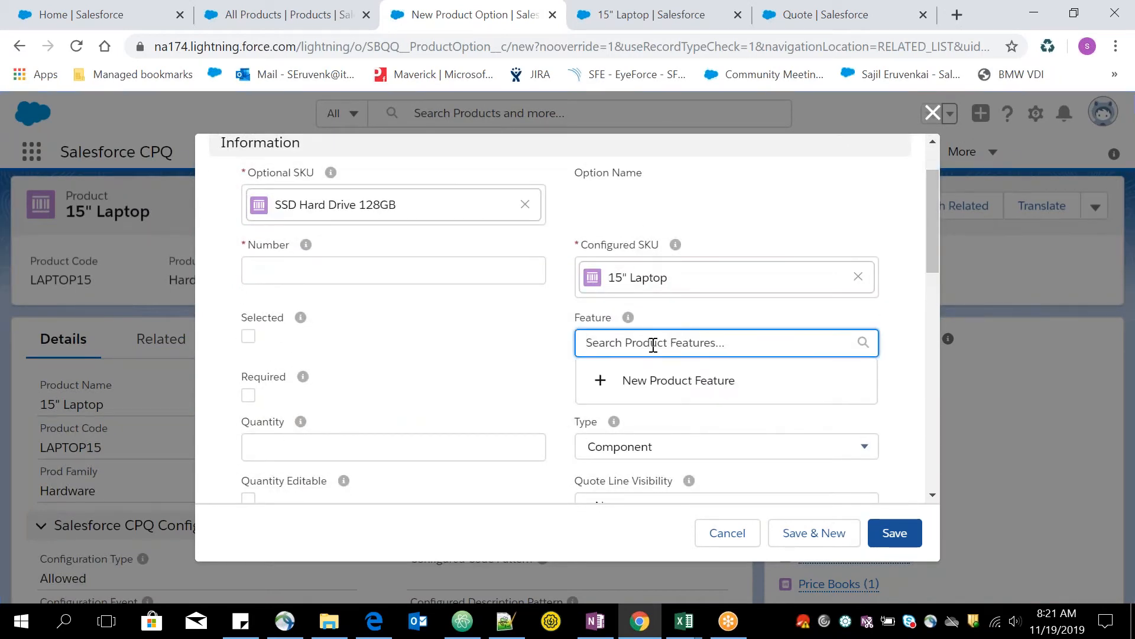
pyautogui.write('stoarage')
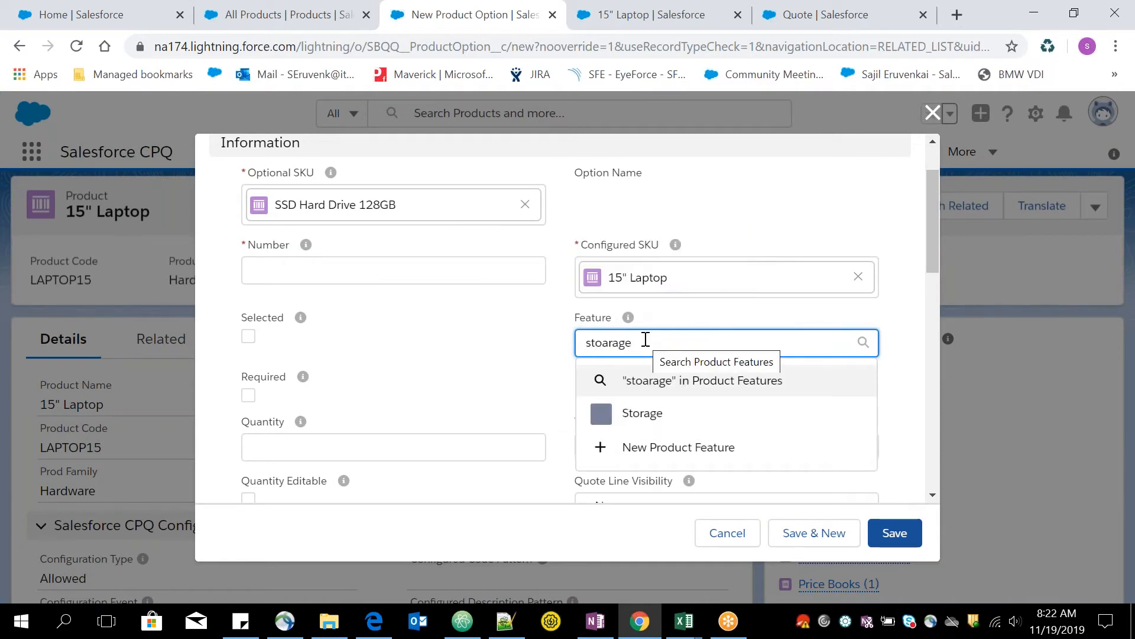
pyautogui.click(649, 413)
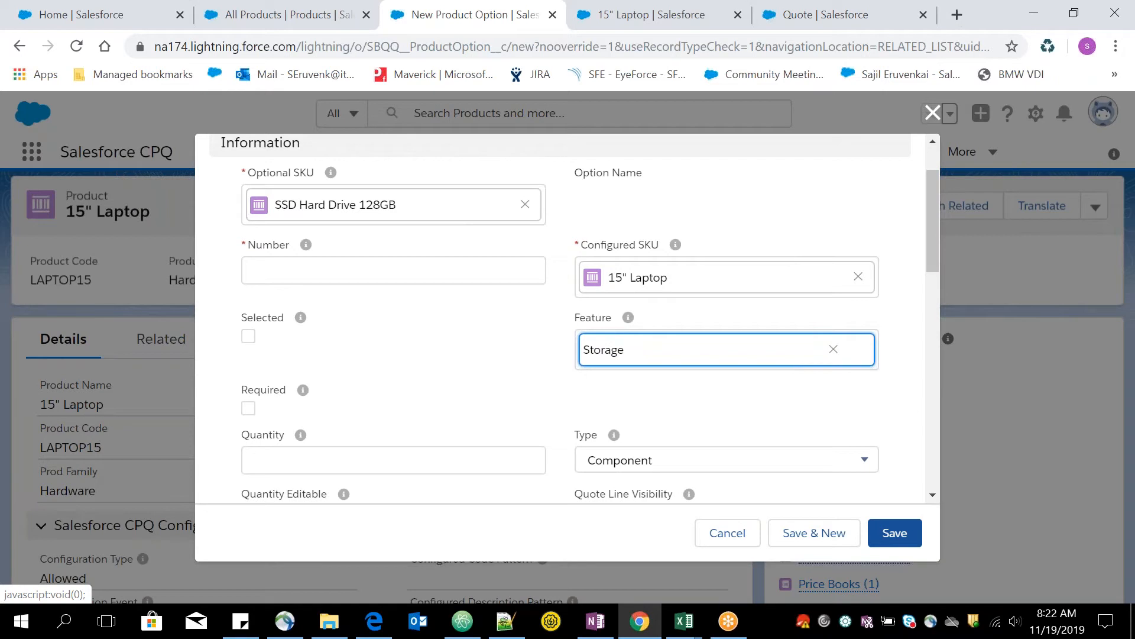
# Set the new product option's Number to 30 and its Max Quantity to 1.
pyautogui.click(286, 266)
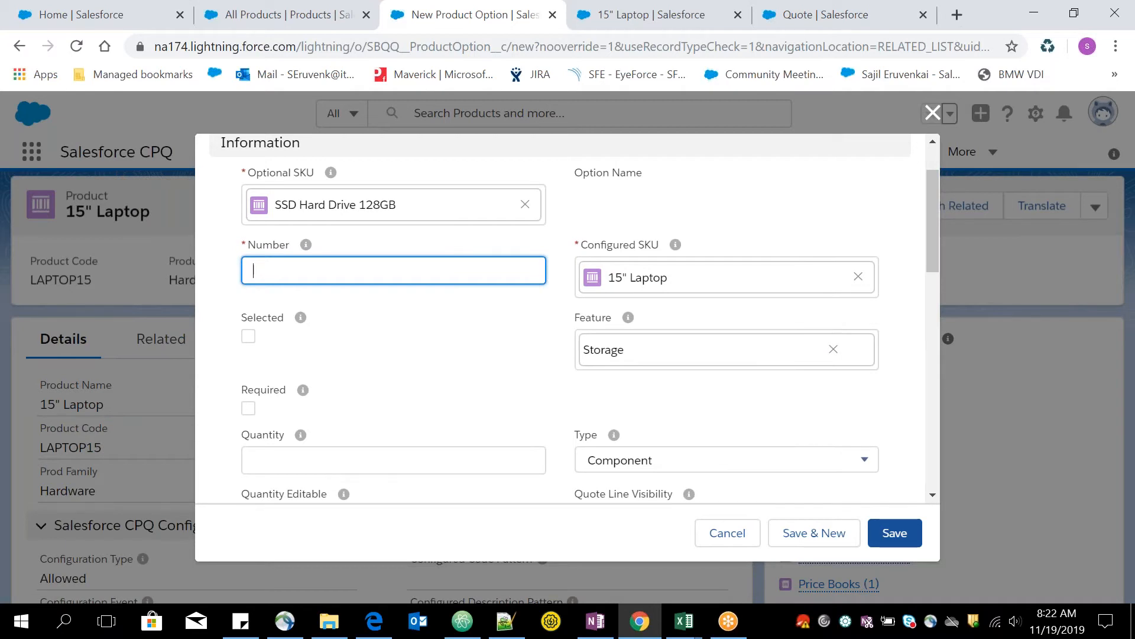
pyautogui.write('0')
pyautogui.click(404, 372)
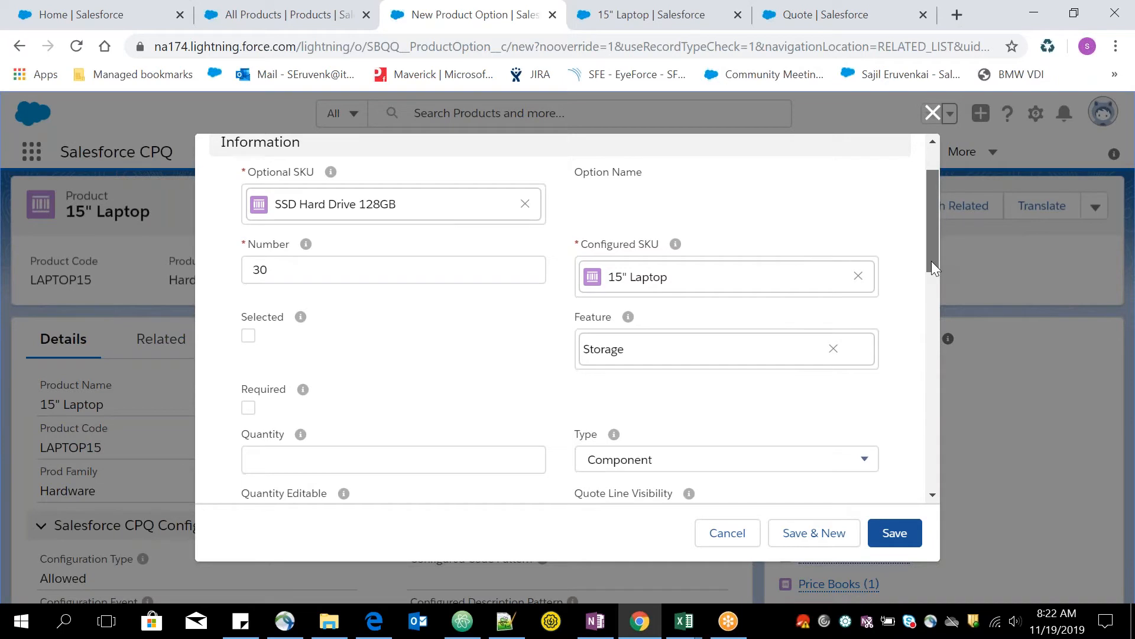
pyautogui.scroll(-2, 931, 261)
pyautogui.scroll(-2, 935, 281)
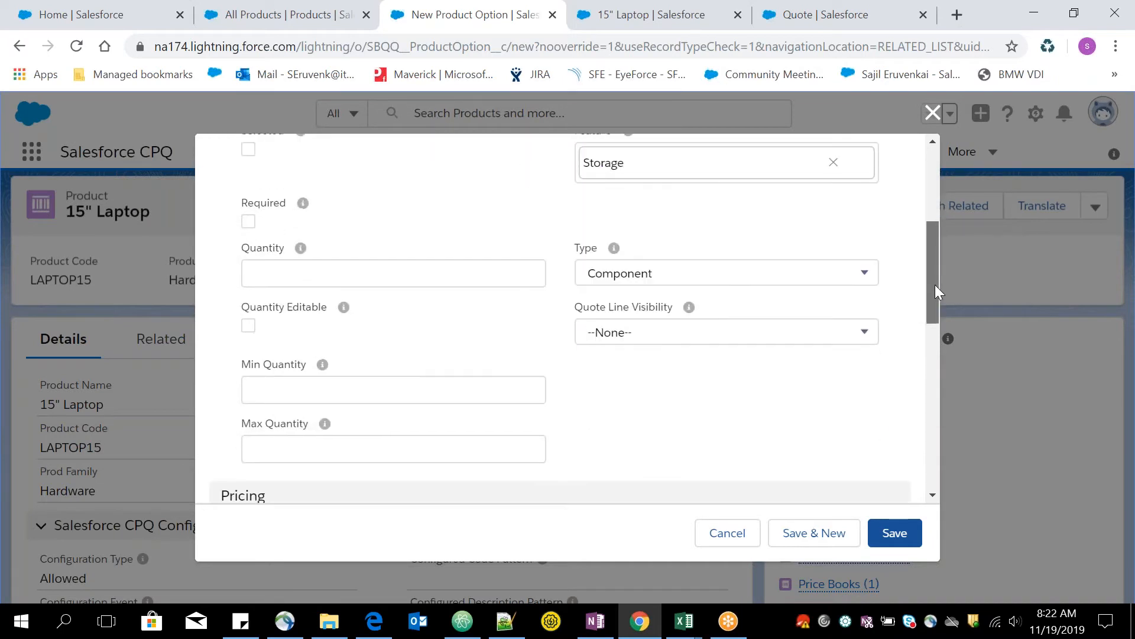
pyautogui.moveTo(936, 284); pyautogui.dragTo(940, 355)
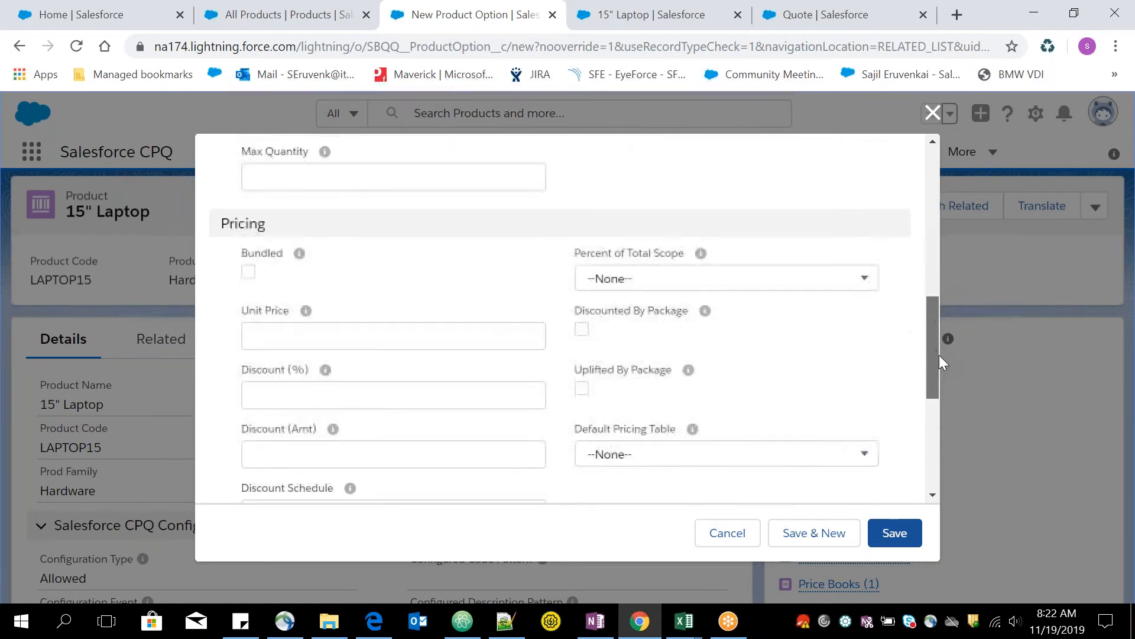
pyautogui.click(290, 180)
pyautogui.write('1')
pyautogui.click(588, 185)
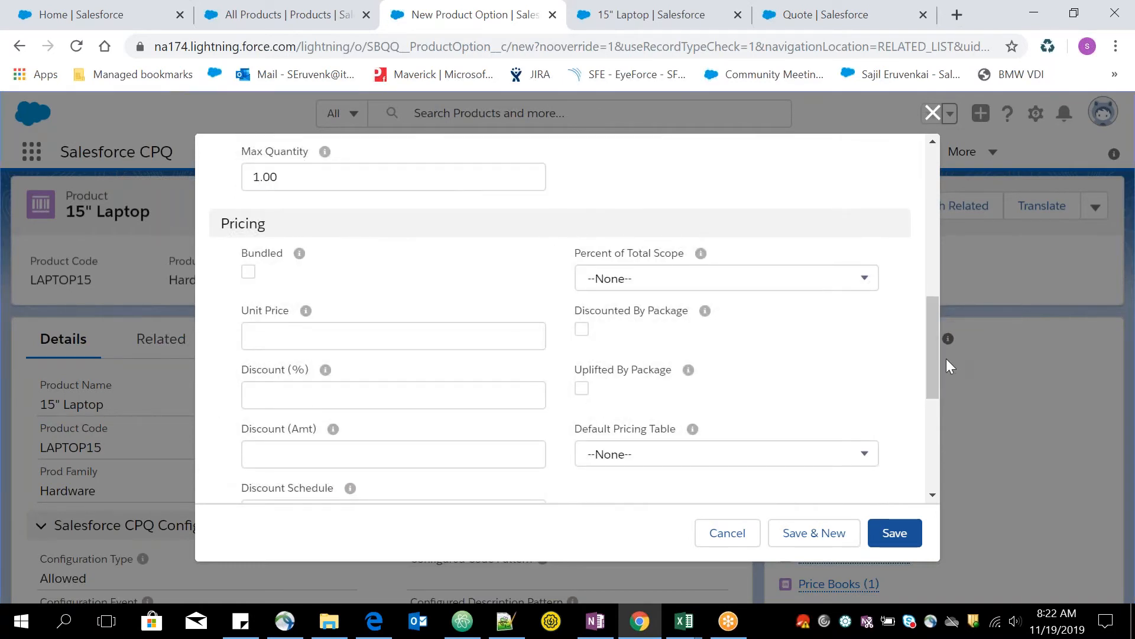
# Review the entries for the SSD Hard Drive 128GB option and save the new product option.
pyautogui.moveTo(935, 364); pyautogui.dragTo(924, 306)
pyautogui.scroll(5, 919, 260)
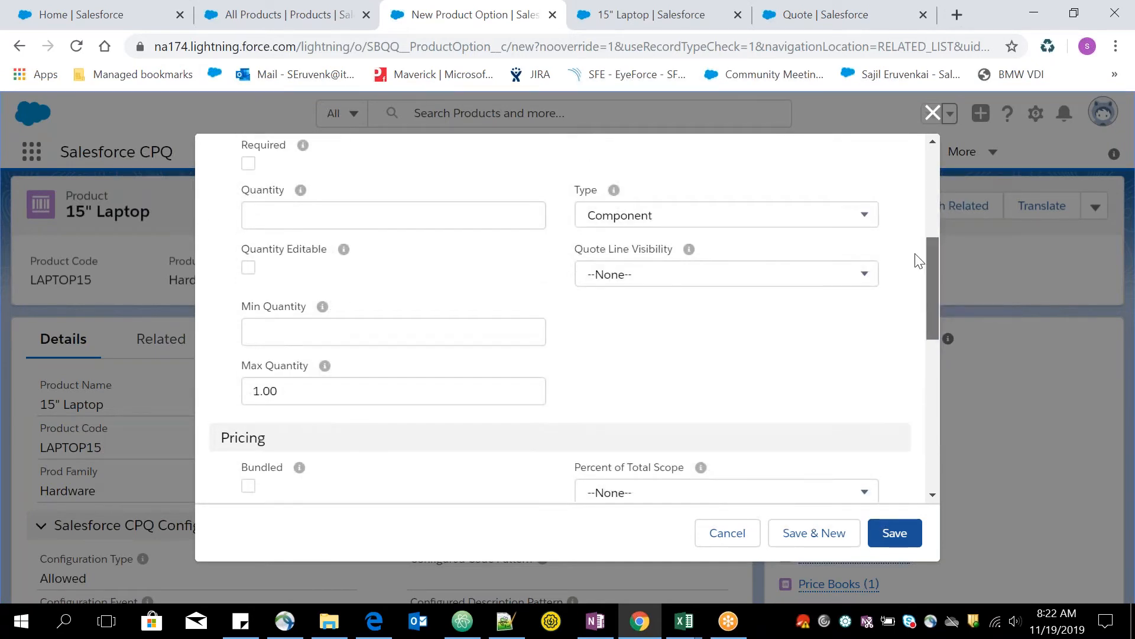
pyautogui.scroll(1, 914, 201)
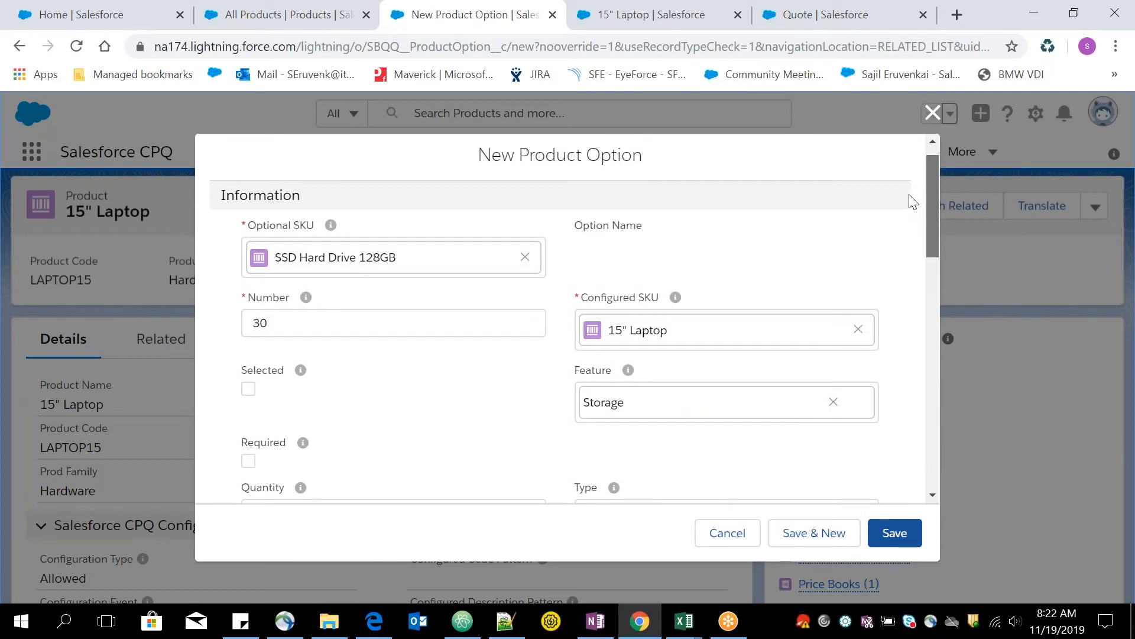
pyautogui.click(897, 539)
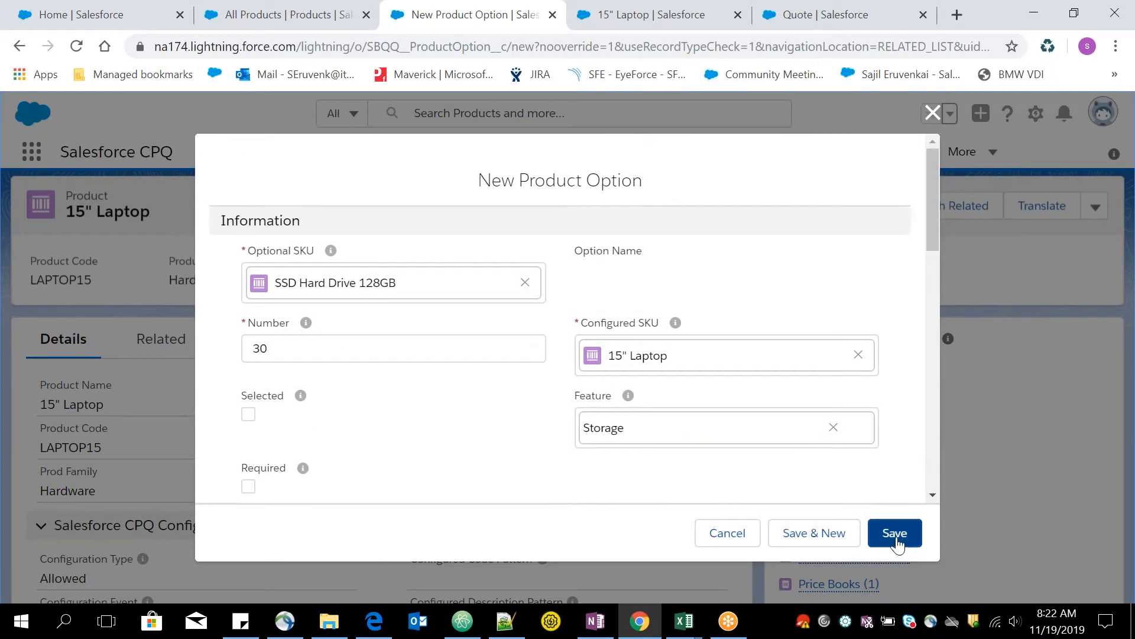
pyautogui.click(898, 542)
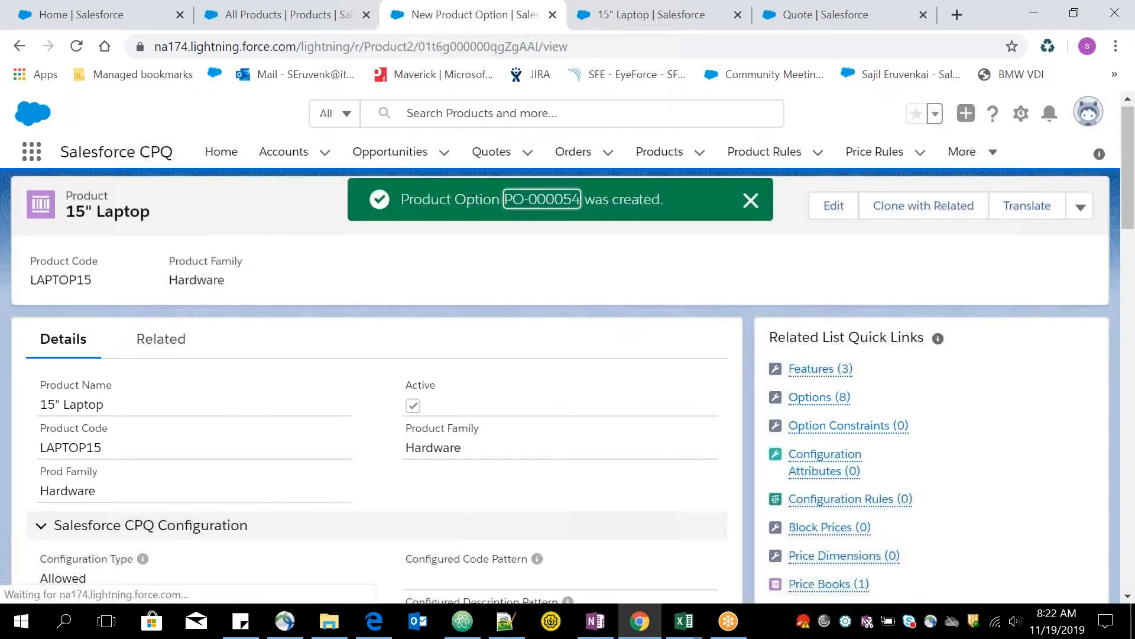
# Reload product selection on quote Q-00035, search for "laptop 15", and select the 15" Laptop for configuration.
pyautogui.click(838, 17)
pyautogui.press('F5')
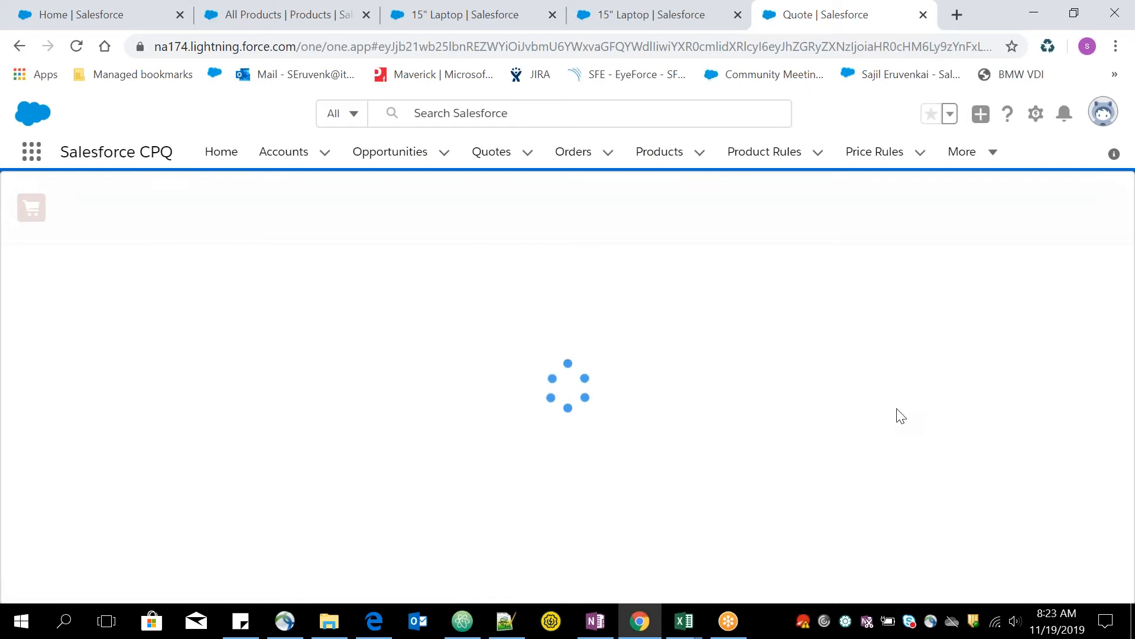
pyautogui.click(476, 222)
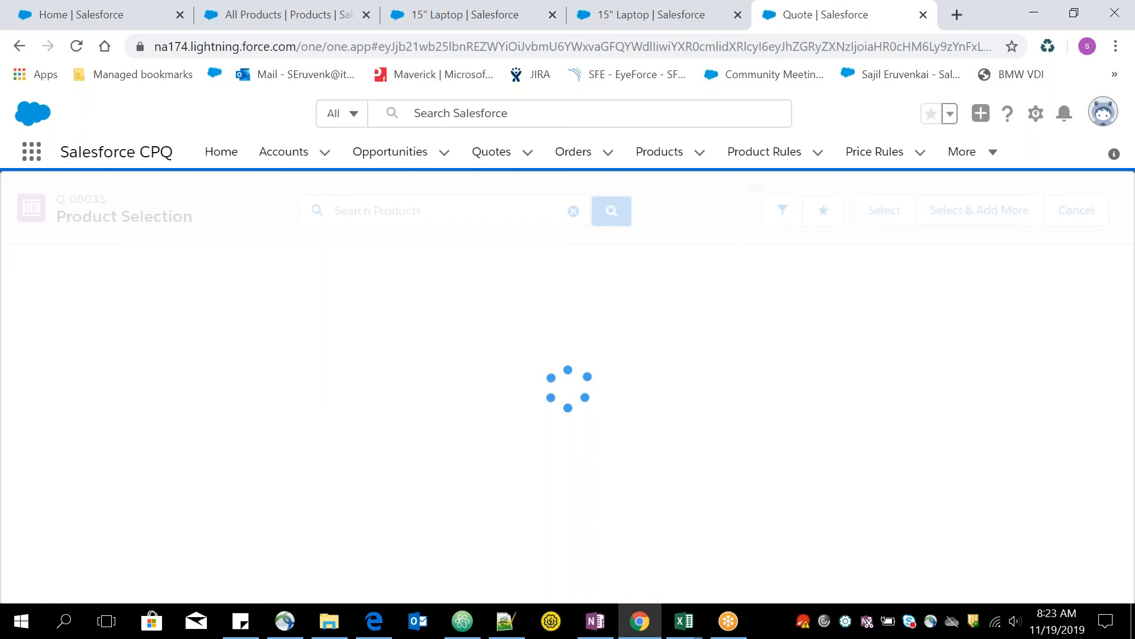
pyautogui.write('laptop')
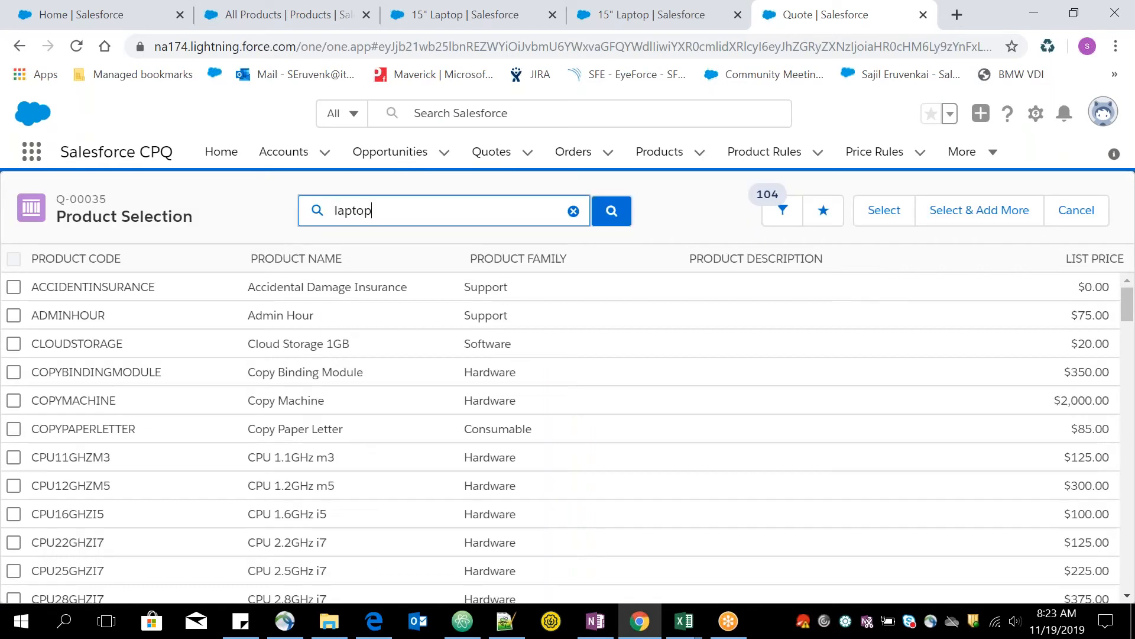
pyautogui.click(398, 274)
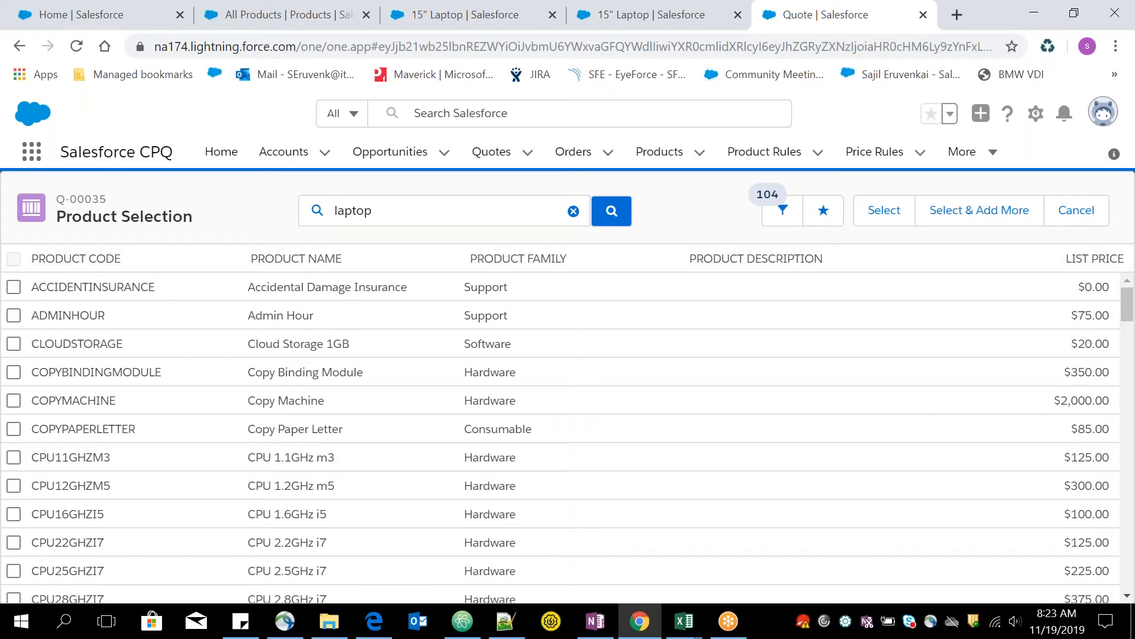
pyautogui.click(389, 214)
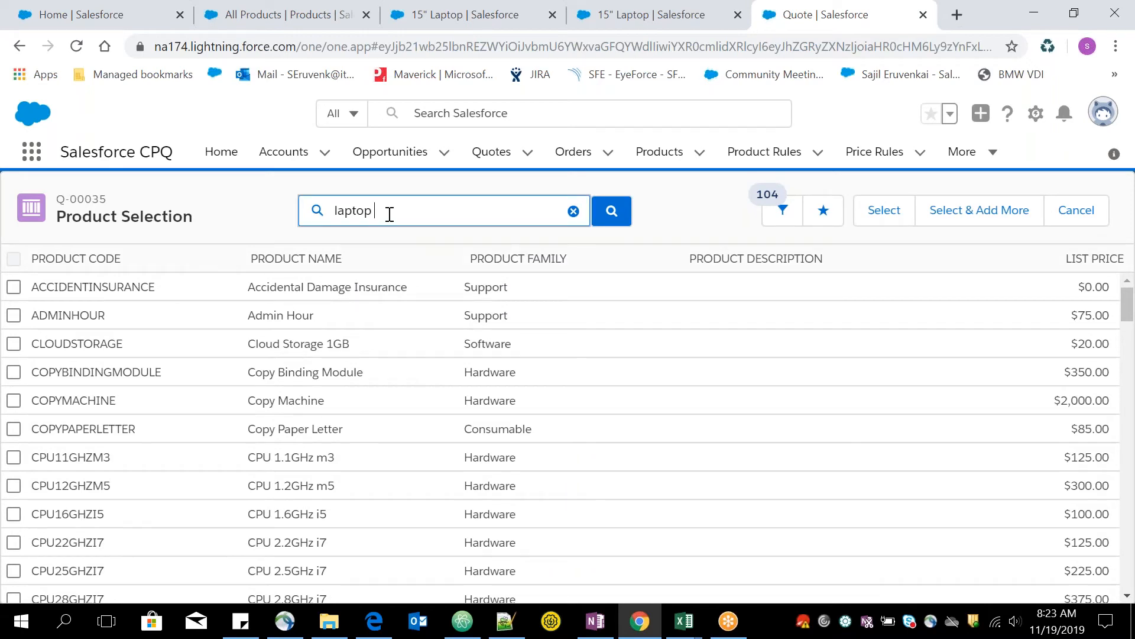
pyautogui.write('15')
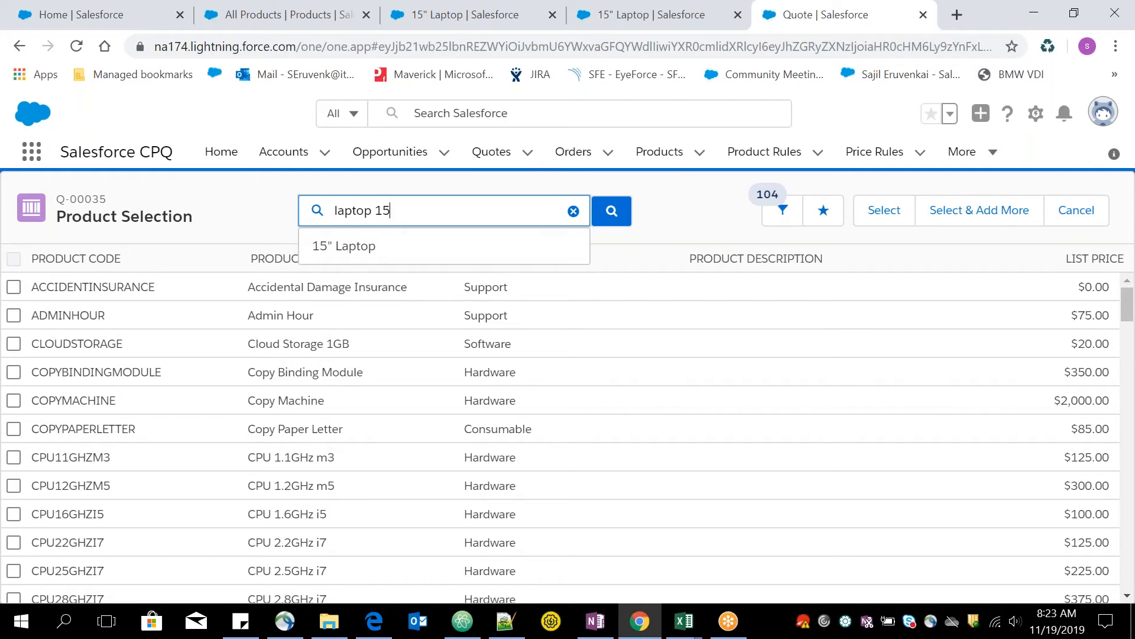
pyautogui.click(394, 259)
pyautogui.click(13, 287)
pyautogui.click(877, 220)
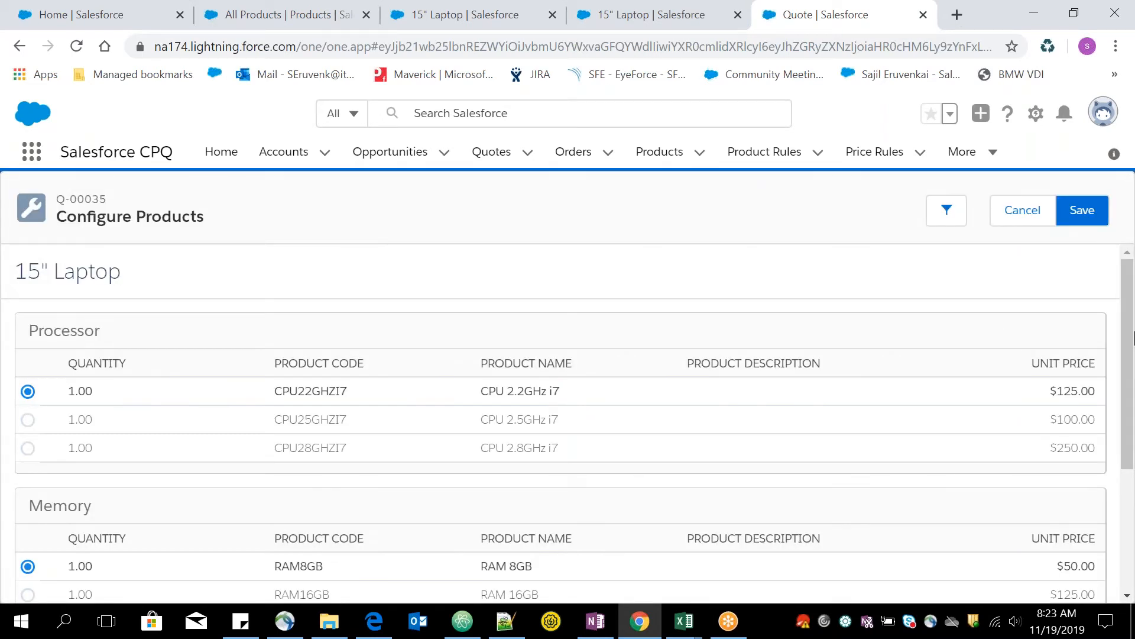
# Check the Storage feature of the 15" Laptop configuration for the SSD Hard Drive 128GB option.
pyautogui.scroll(-3, 1128, 349)
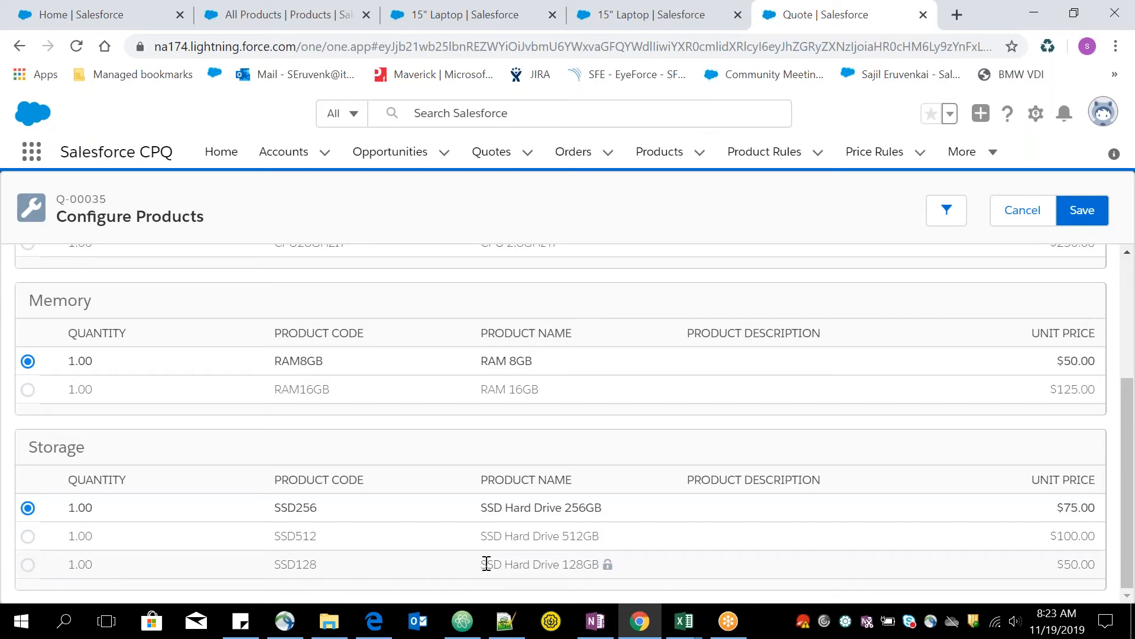
pyautogui.moveTo(67, 571); pyautogui.dragTo(319, 604)
pyautogui.click(164, 578)
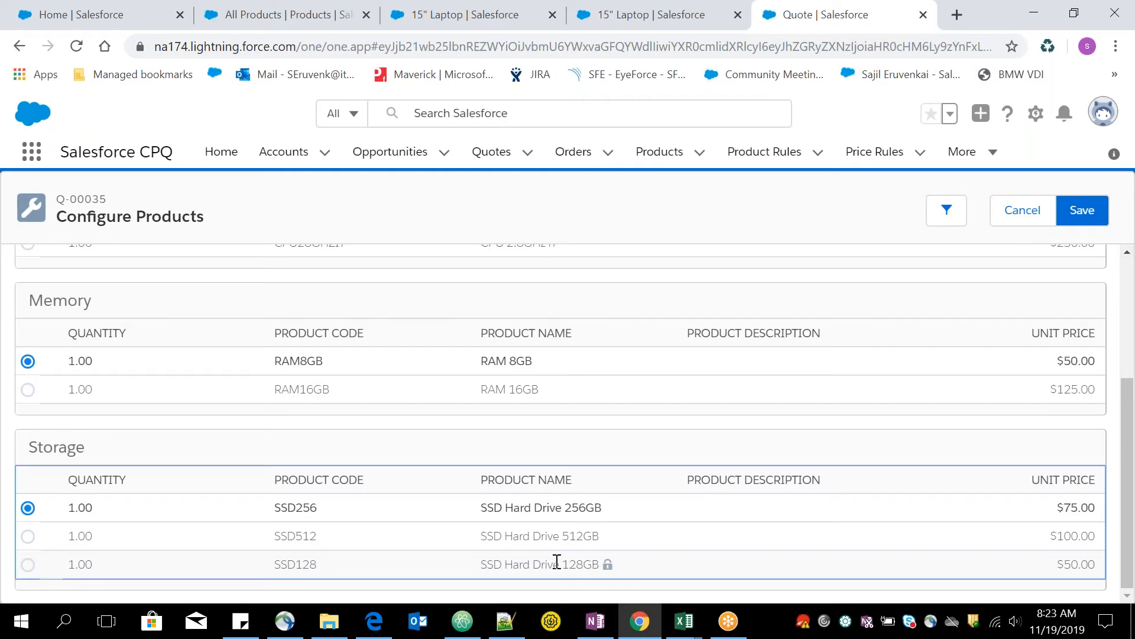
pyautogui.moveTo(1128, 418); pyautogui.dragTo(1128, 284)
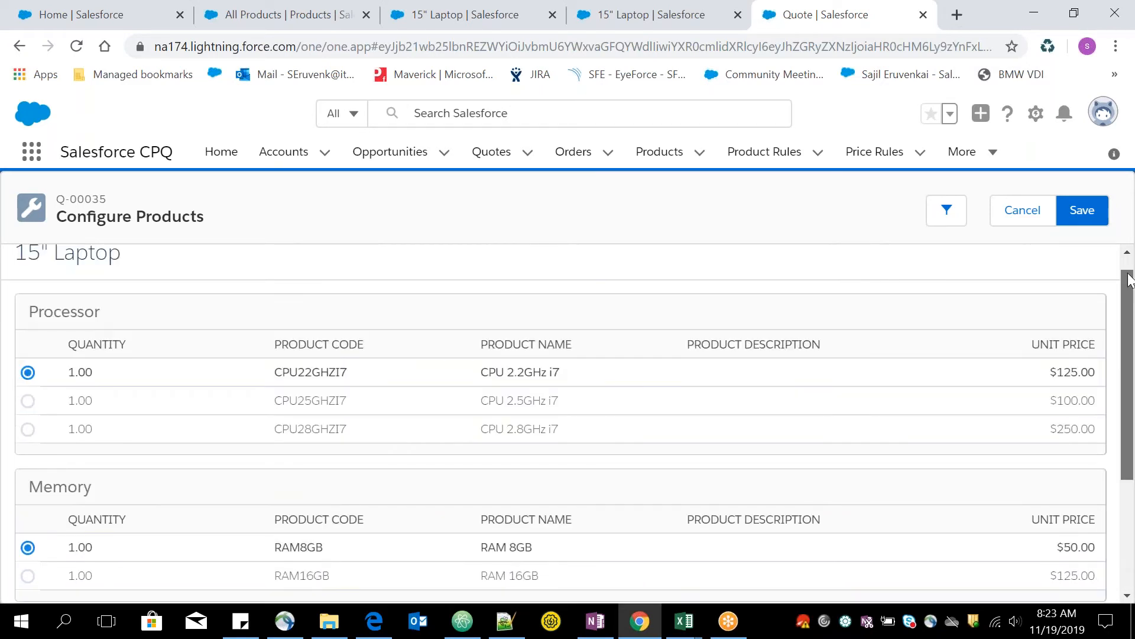
# Open the All Products list and look through its products for a further bundle option.
pyautogui.click(700, 152)
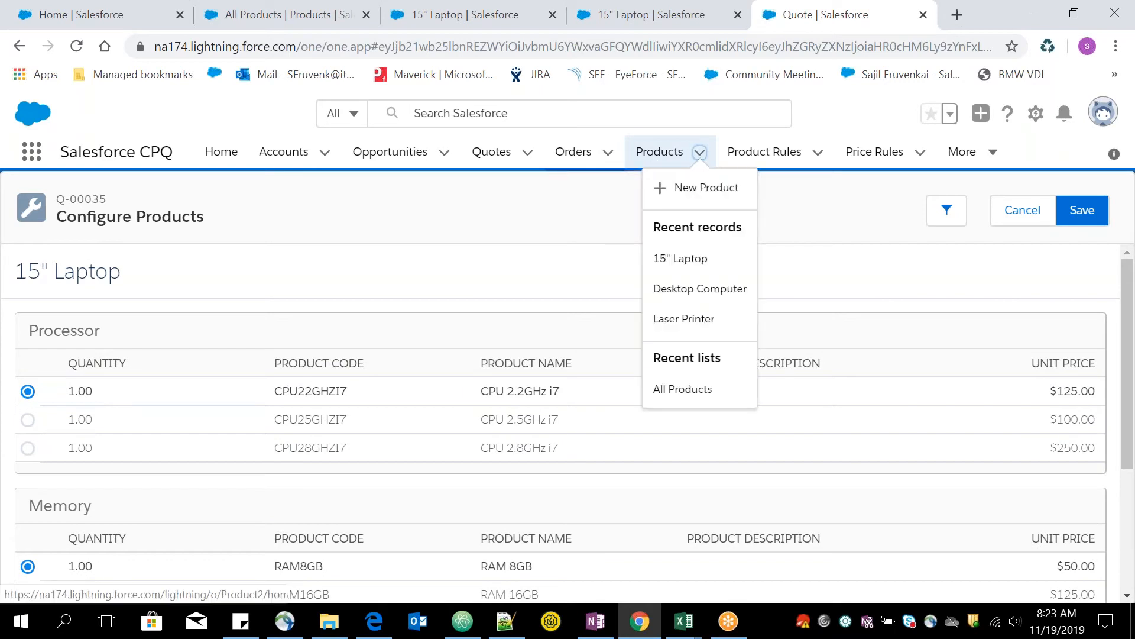
pyautogui.click(665, 388)
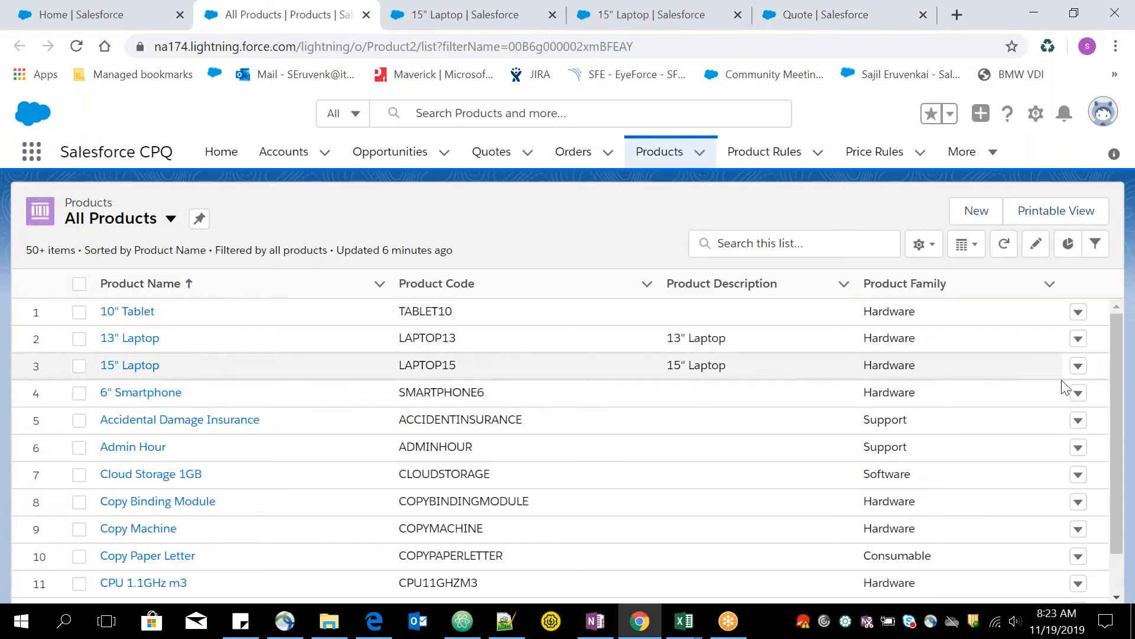
pyautogui.moveTo(1117, 351); pyautogui.dragTo(1116, 217)
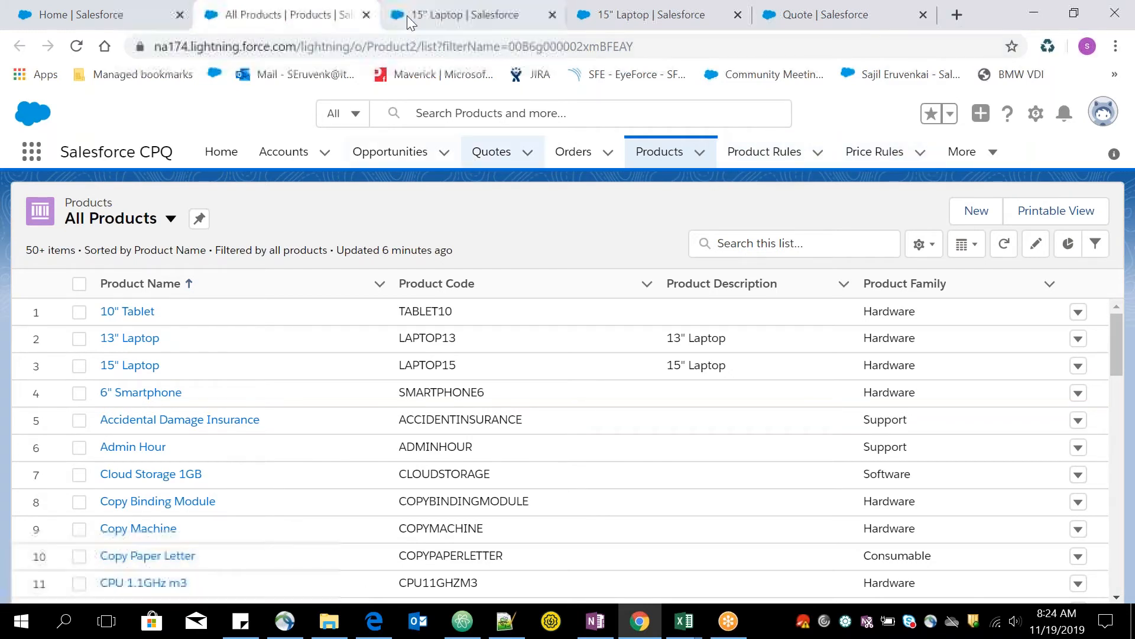
# Start a new product feature for the 15" Laptop, named Misc, with Number 80.
pyautogui.click(407, 16)
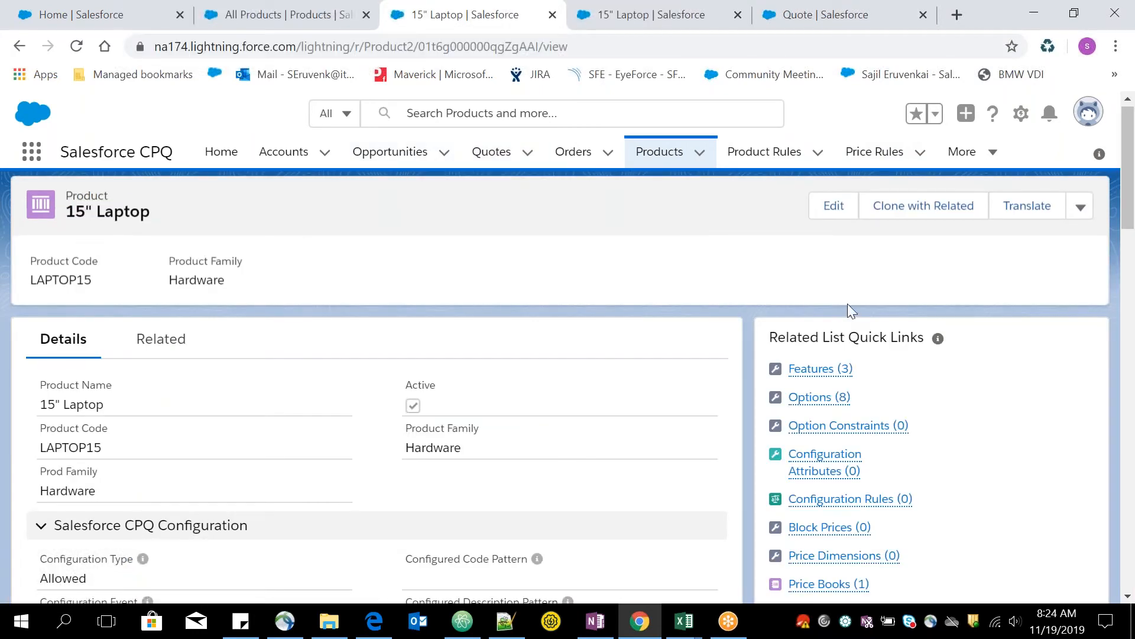
pyautogui.moveTo(819, 379)
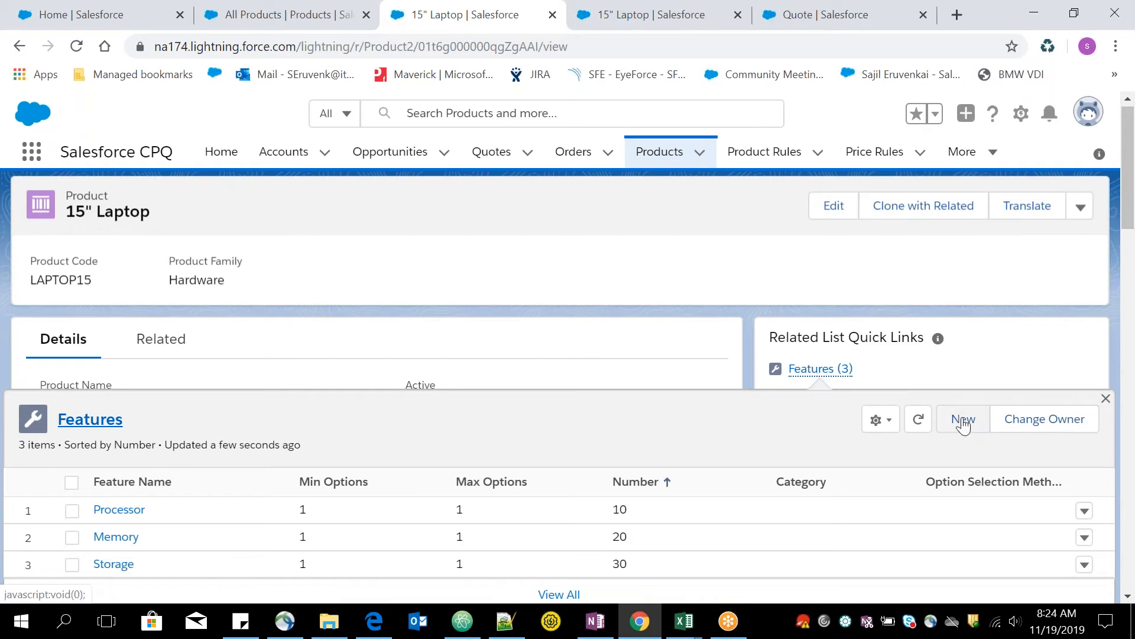
pyautogui.click(962, 421)
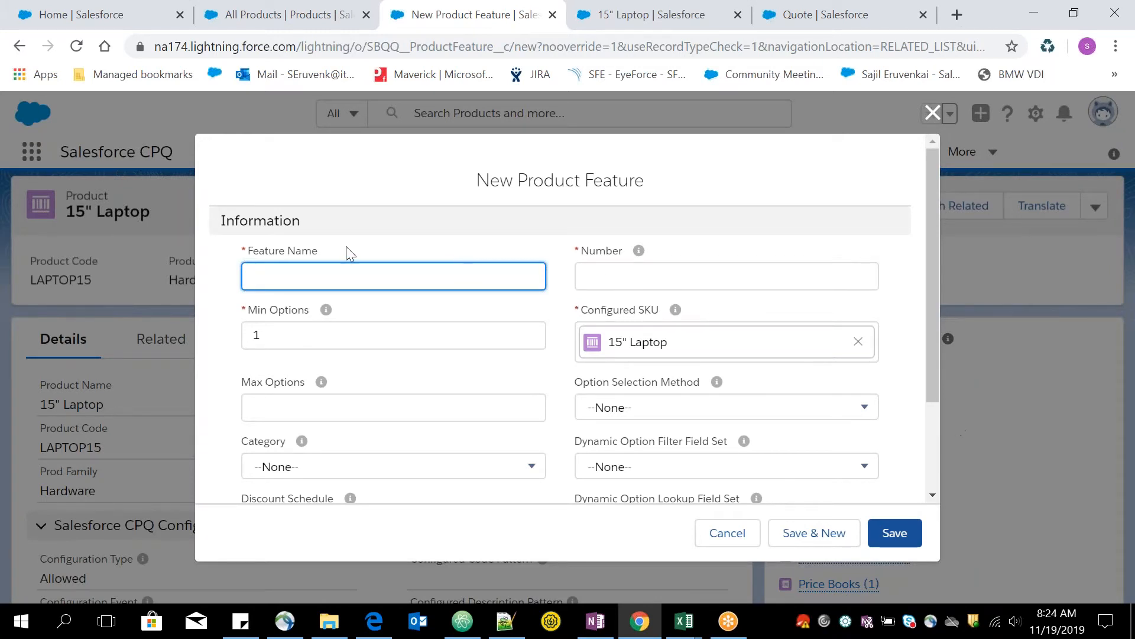
pyautogui.write('Misc')
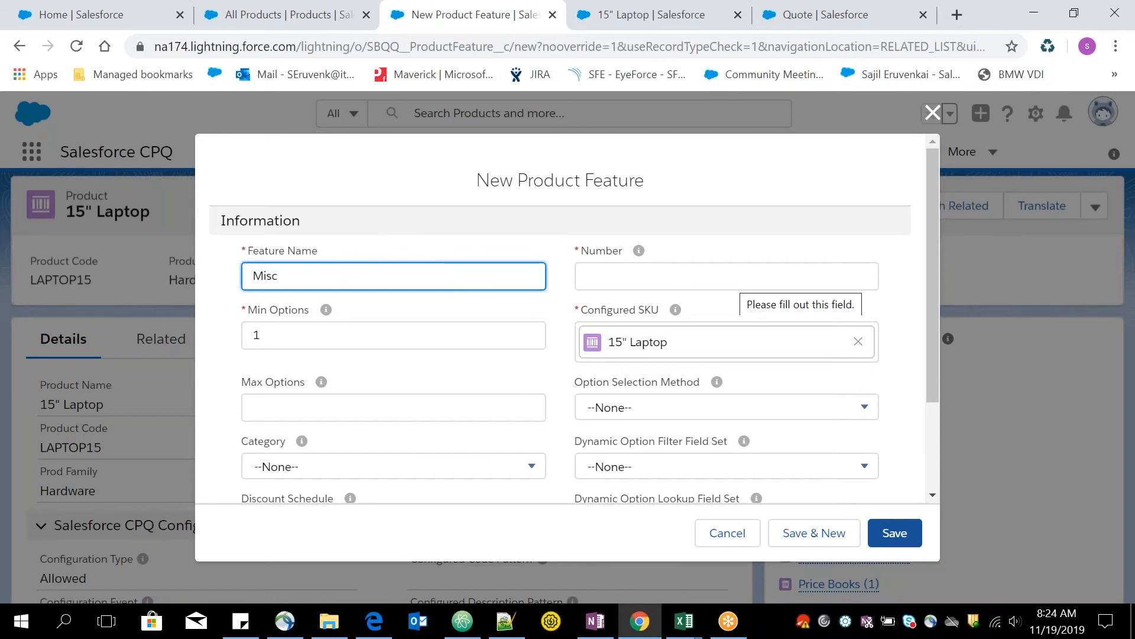
pyautogui.click(686, 280)
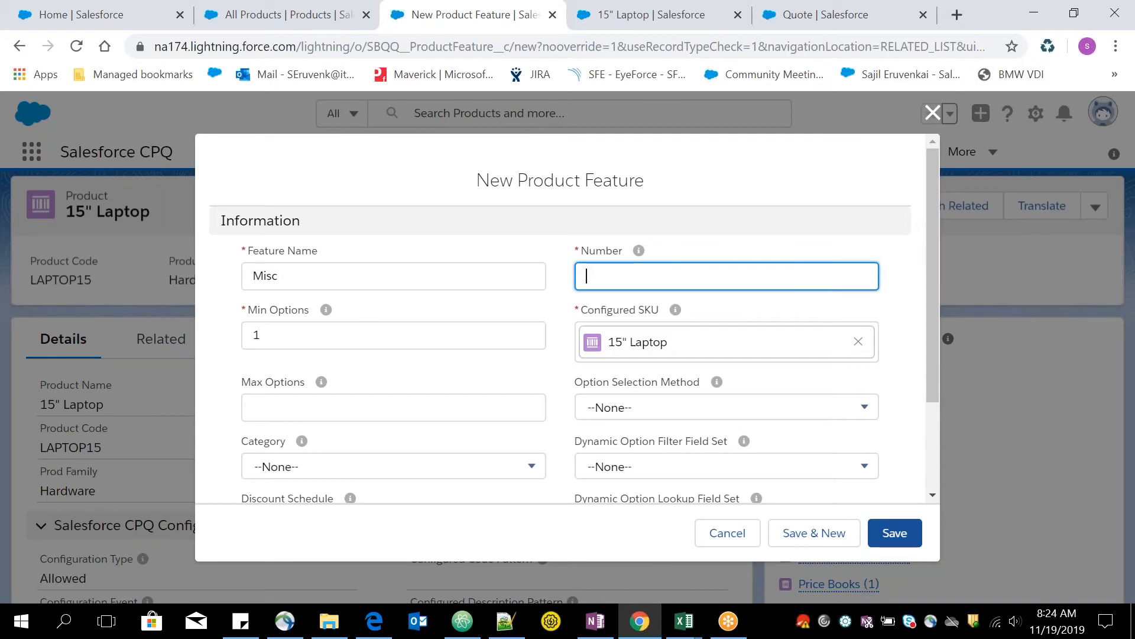
pyautogui.write('80')
# Set the Misc feature's Option Selection Method to Click.
pyautogui.scroll(-2, 931, 329)
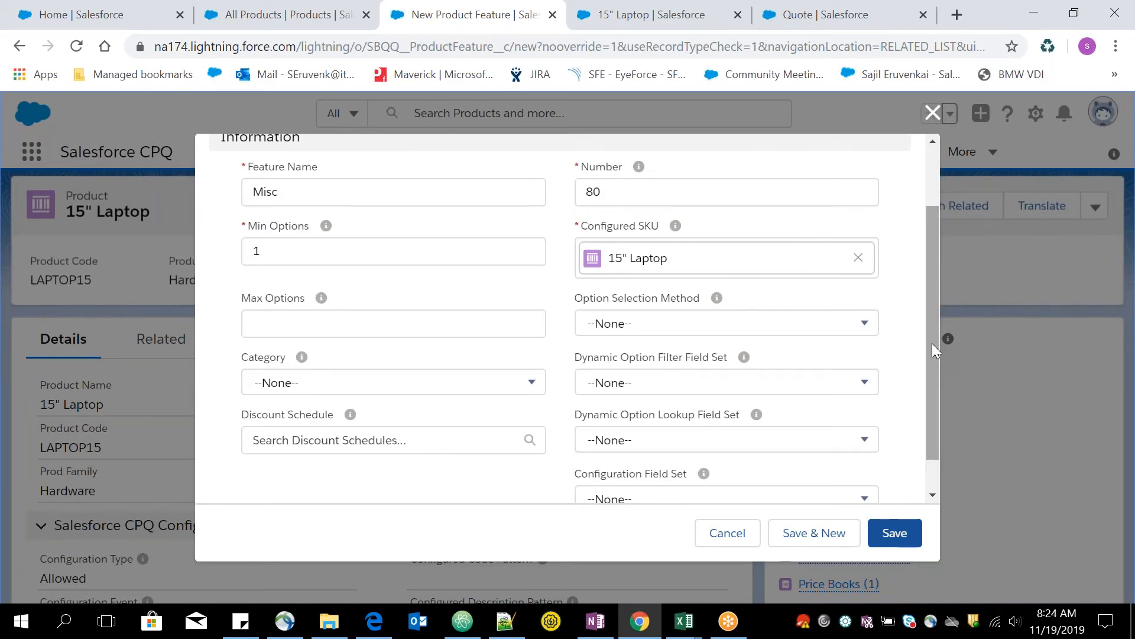
pyautogui.click(669, 323)
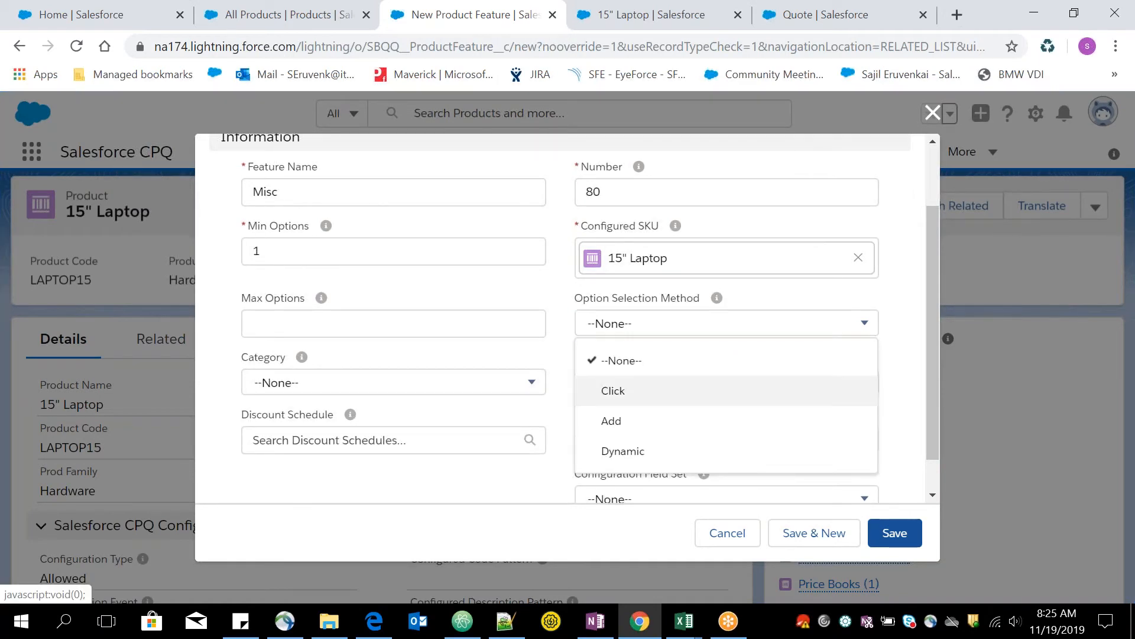
pyautogui.click(613, 391)
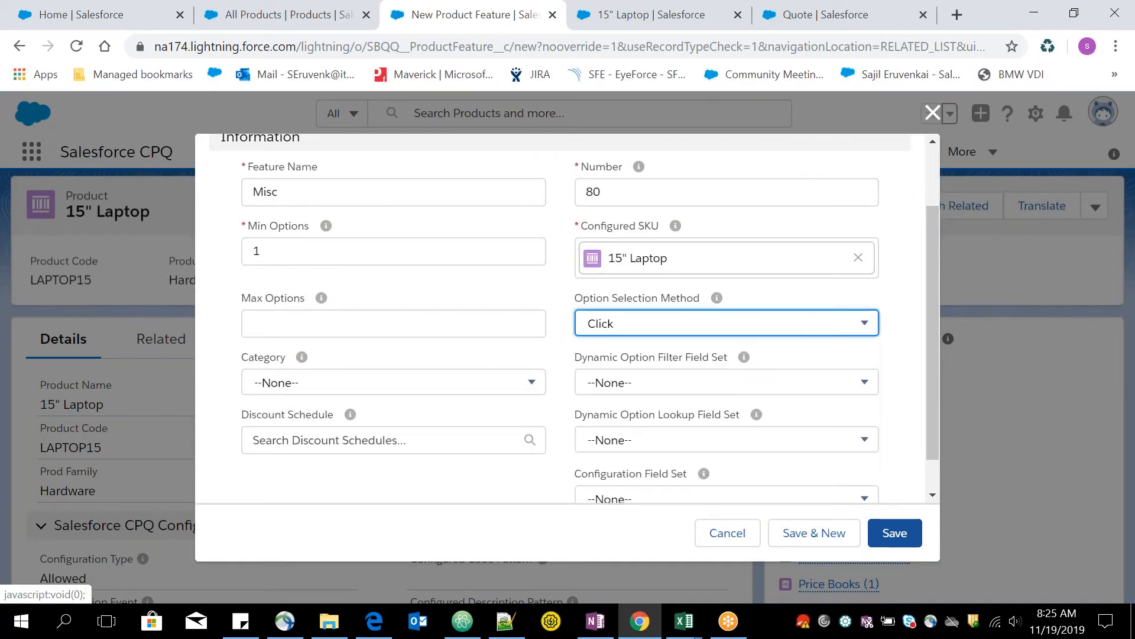
# Compare the Click selection method with how options are selected in the quote's 15" Laptop configuration, and return to the feature form.
pyautogui.click(640, 328)
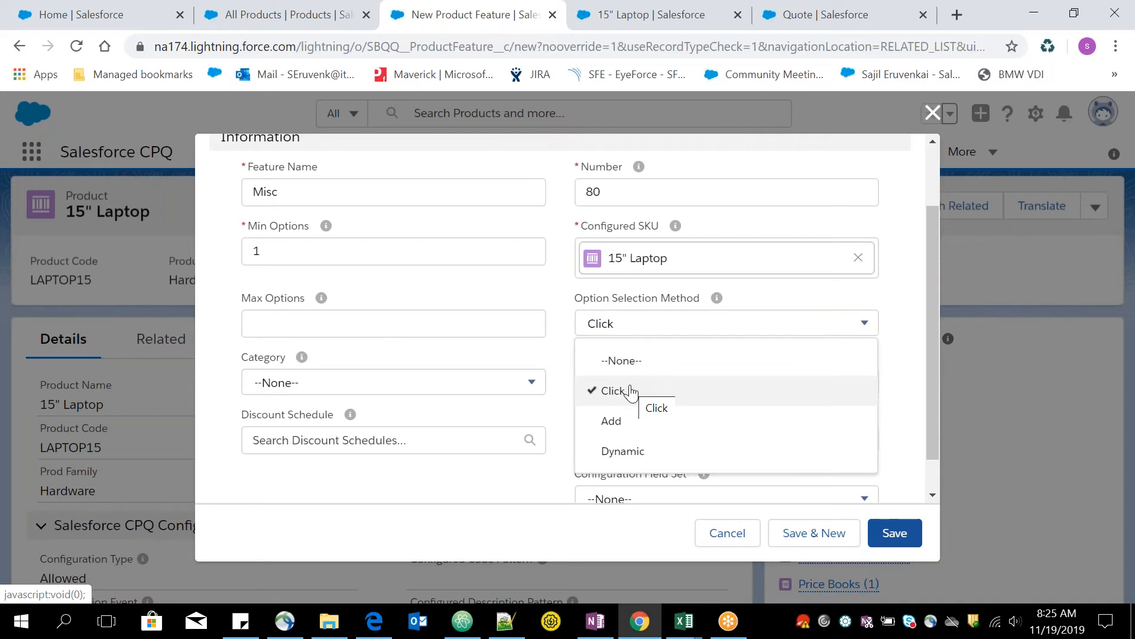
pyautogui.click(847, 19)
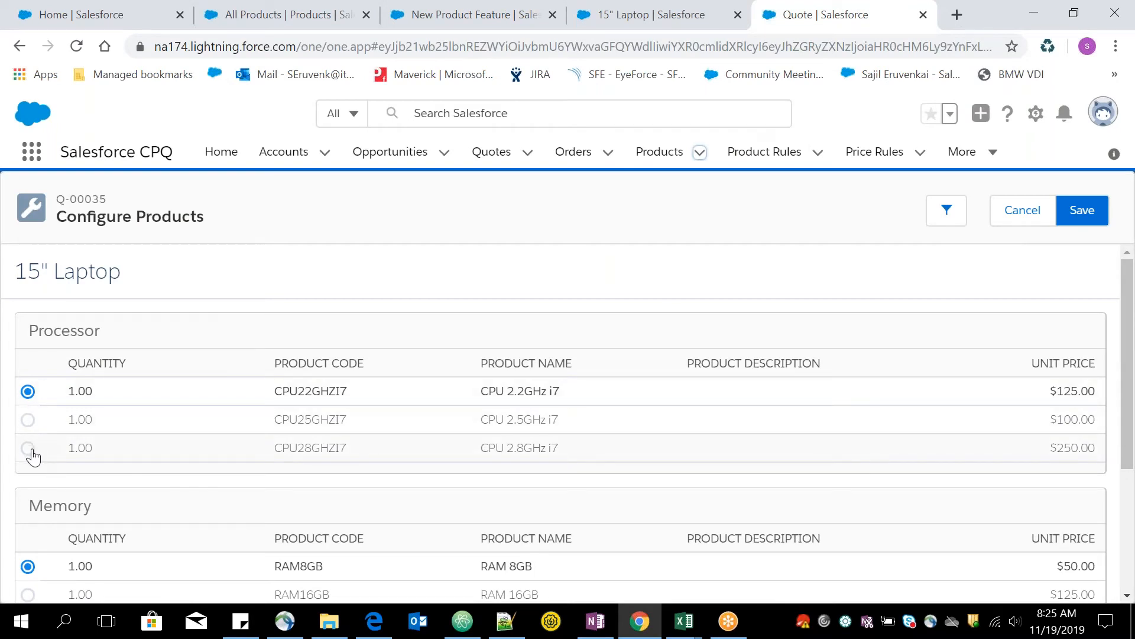
pyautogui.click(412, 13)
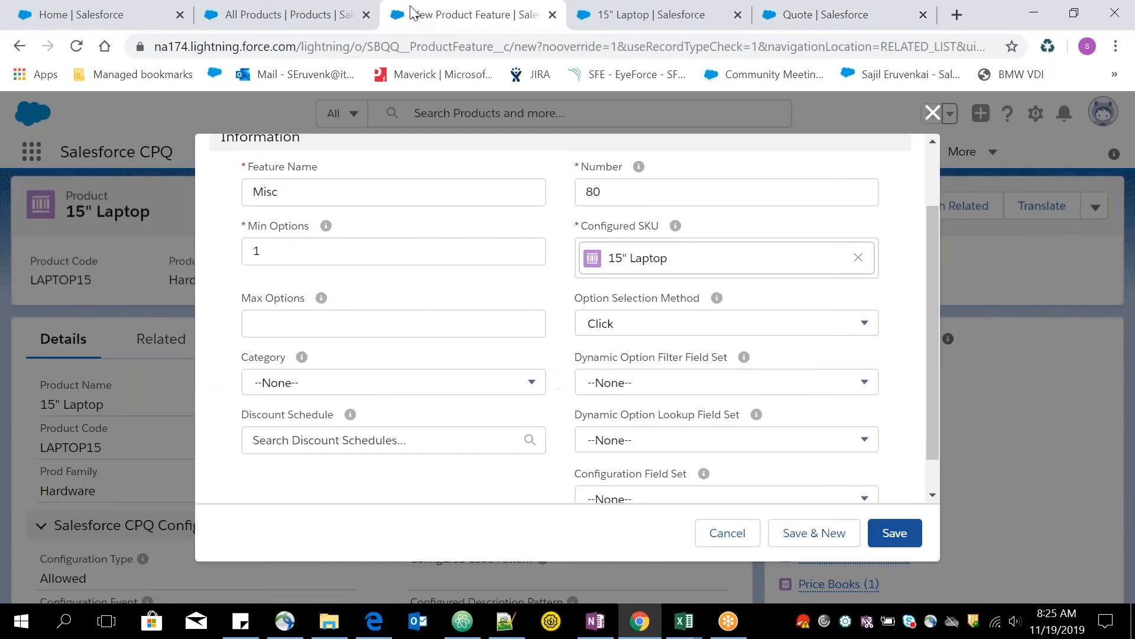
# Review the other option selection methods, keep Click, and save the Misc product feature.
pyautogui.click(667, 330)
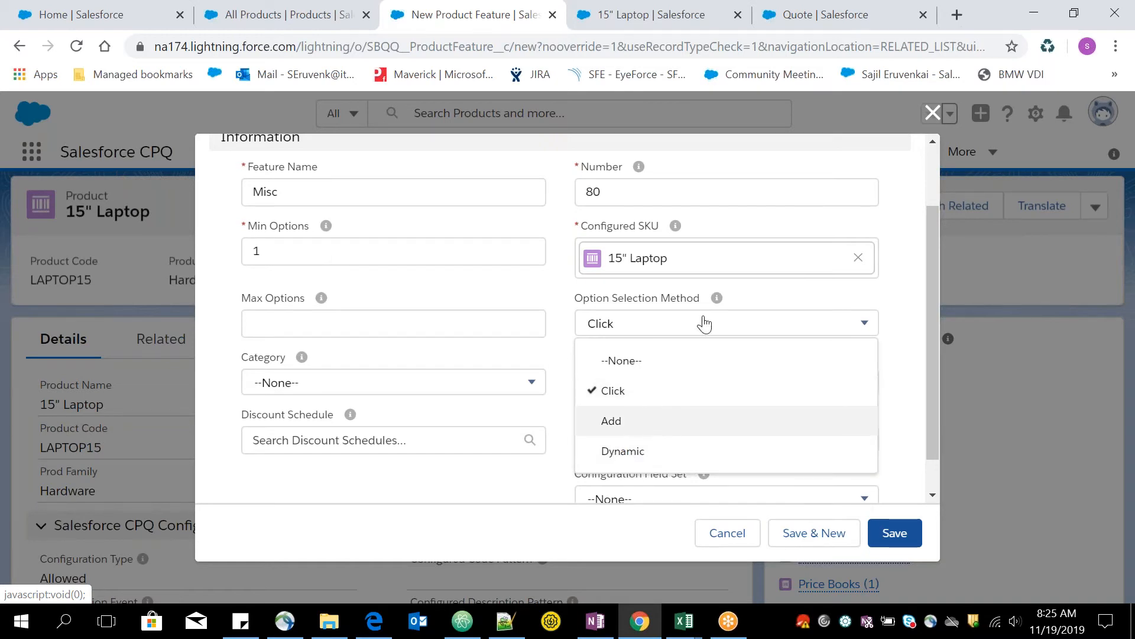
pyautogui.click(358, 271)
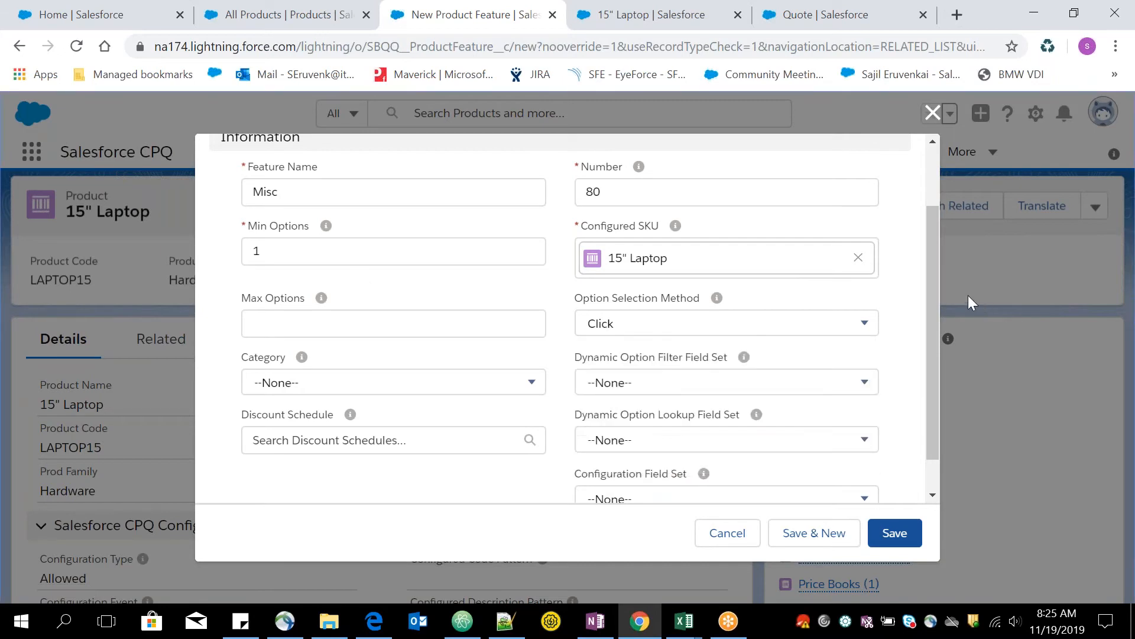
pyautogui.moveTo(935, 312); pyautogui.dragTo(895, 287)
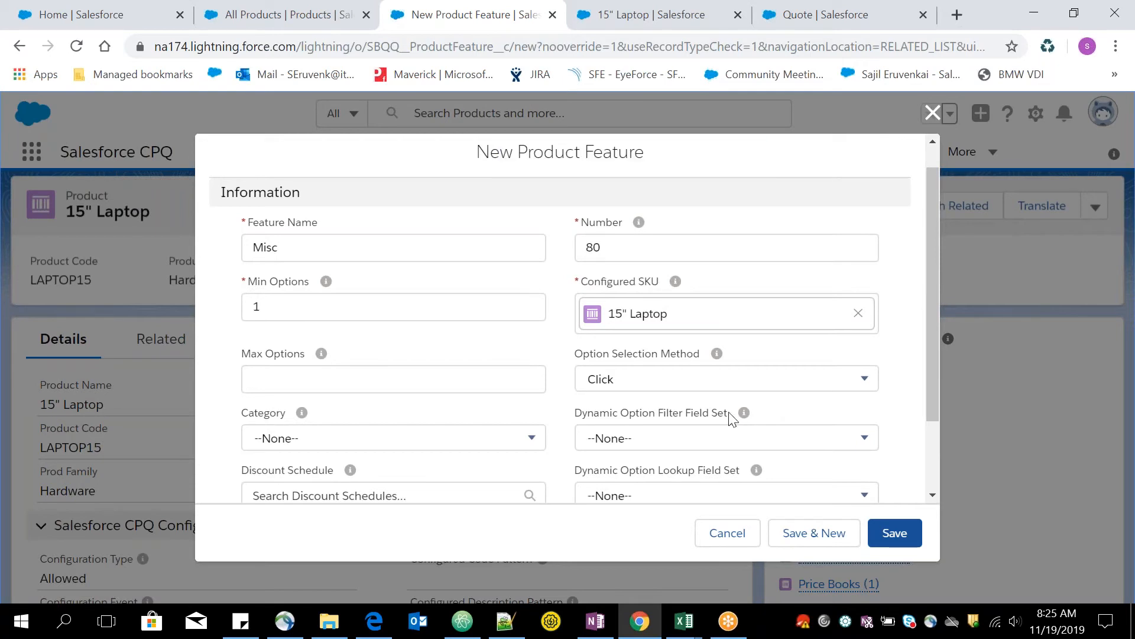
pyautogui.click(895, 532)
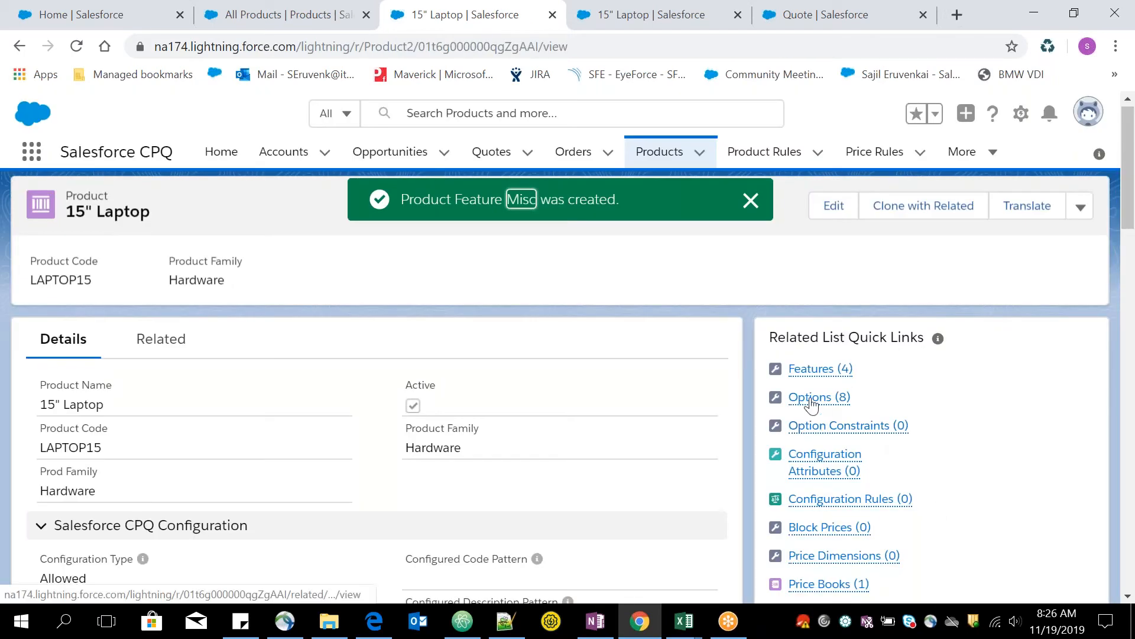
# Start a new product option for the 15" Laptop and choose Digital Camera as its Optional SKU.
pyautogui.moveTo(812, 399)
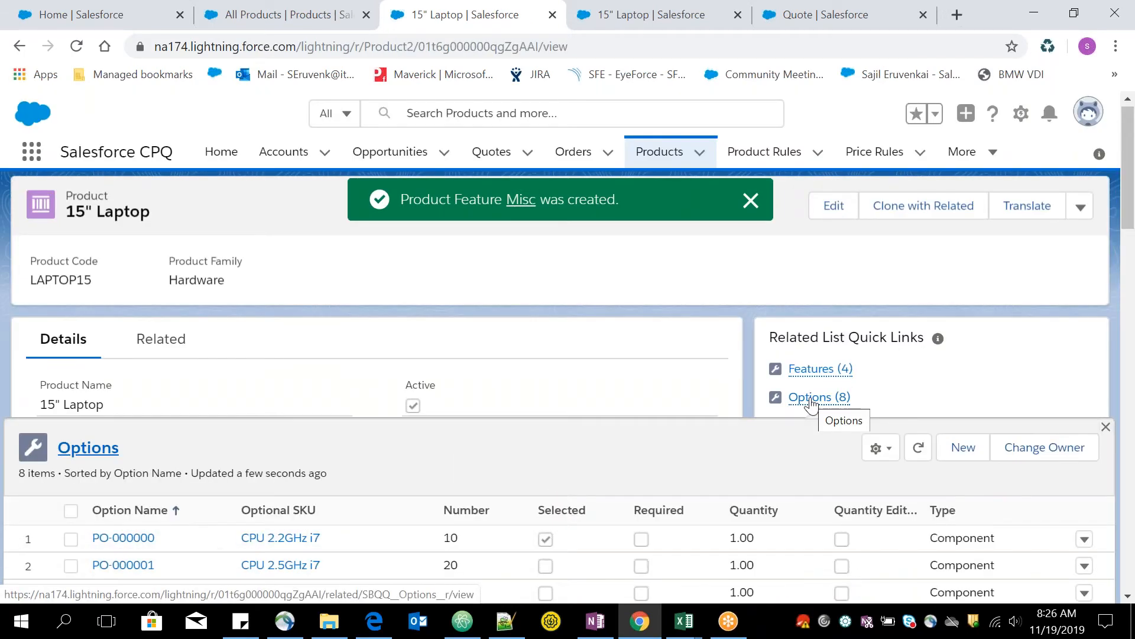
pyautogui.click(963, 448)
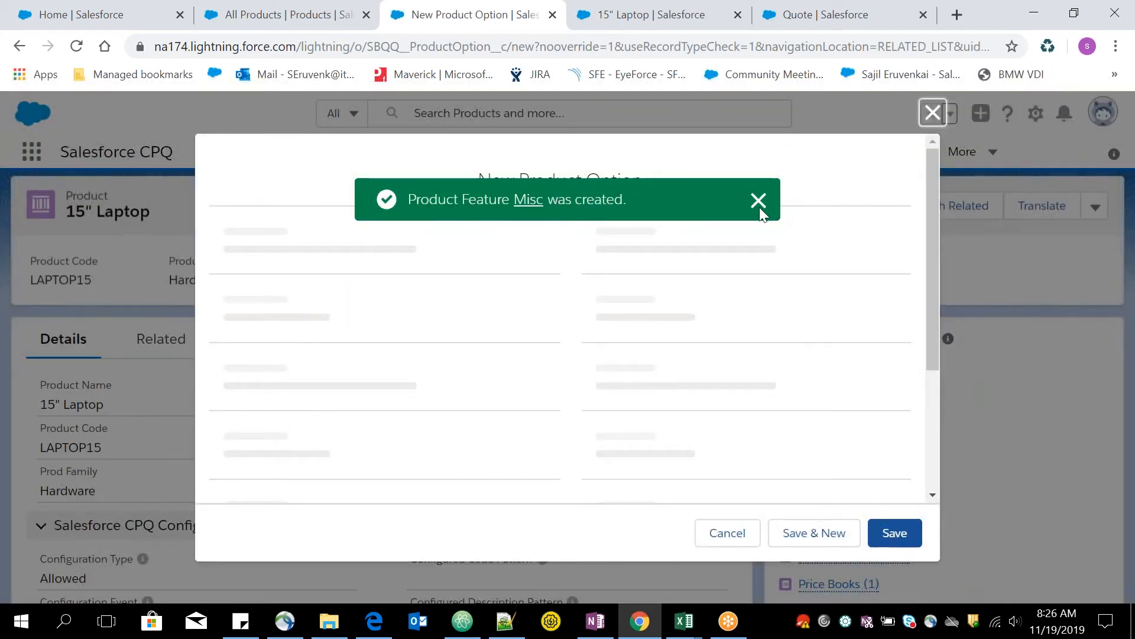
pyautogui.click(759, 201)
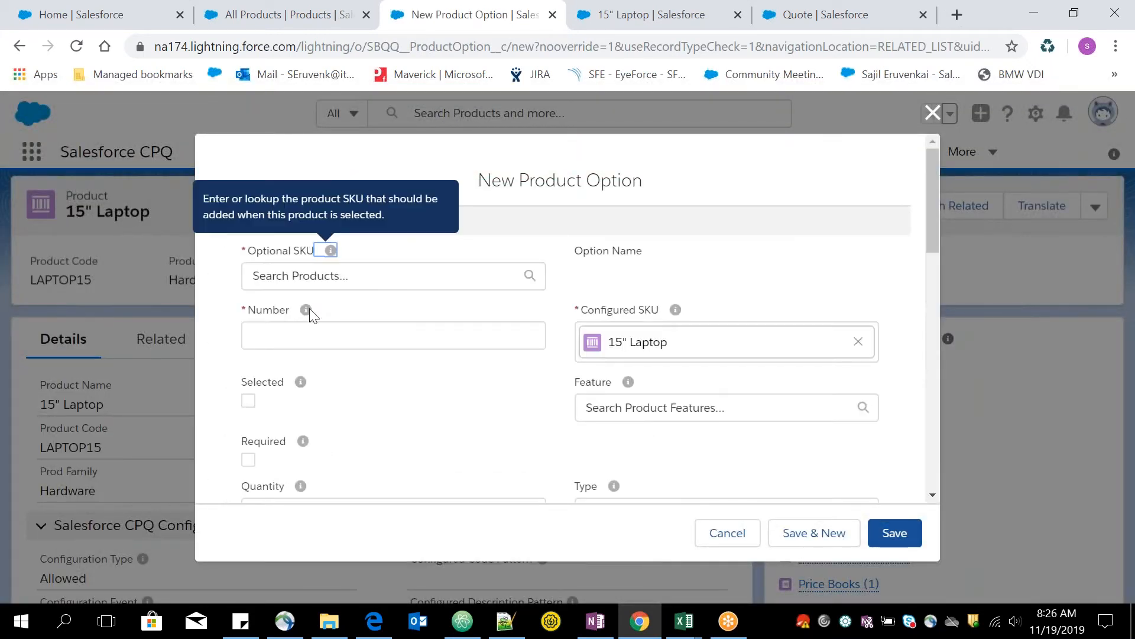
pyautogui.click(414, 276)
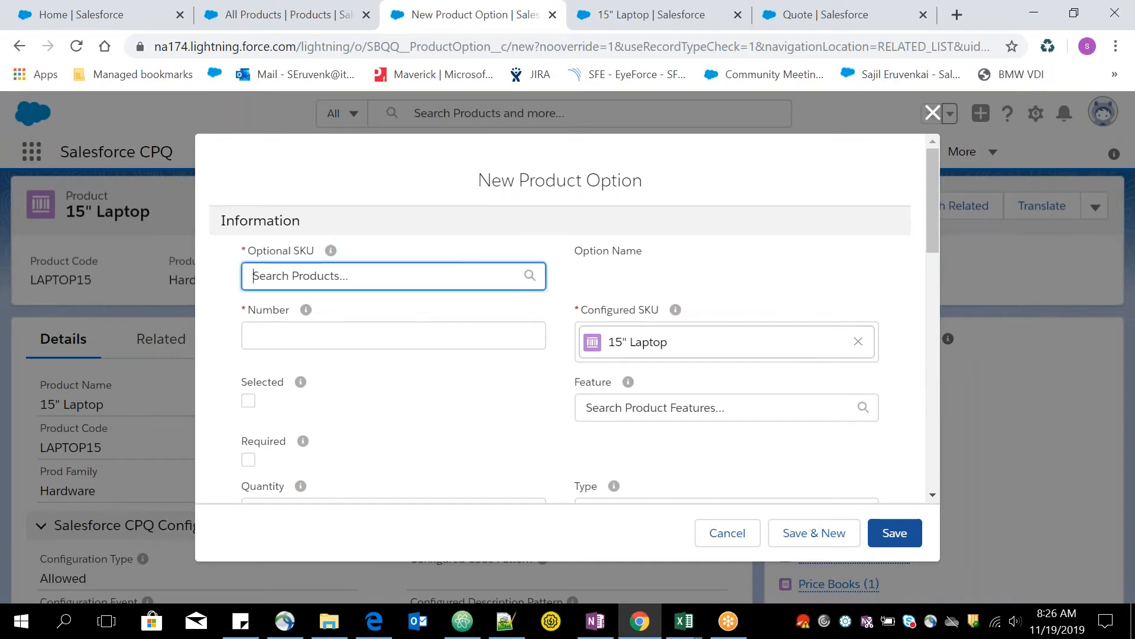
pyautogui.write('camer')
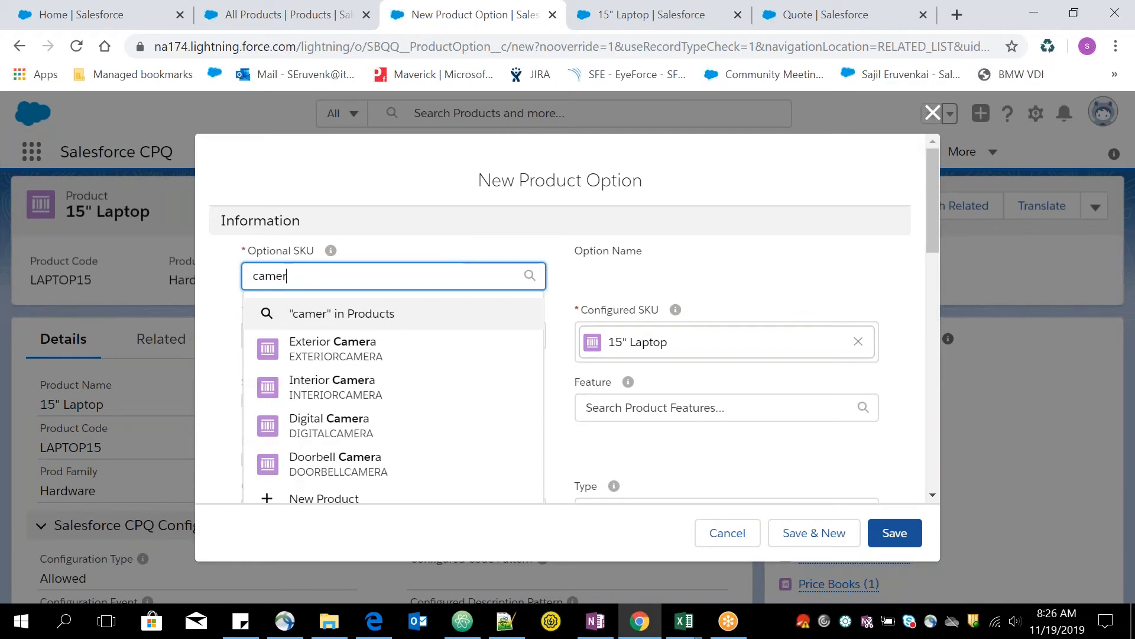
pyautogui.click(384, 435)
# Set the Digital Camera option's Number to 10 and assign it to the Misc feature.
pyautogui.click(334, 357)
pyautogui.write('10')
pyautogui.click(726, 412)
pyautogui.write('misc')
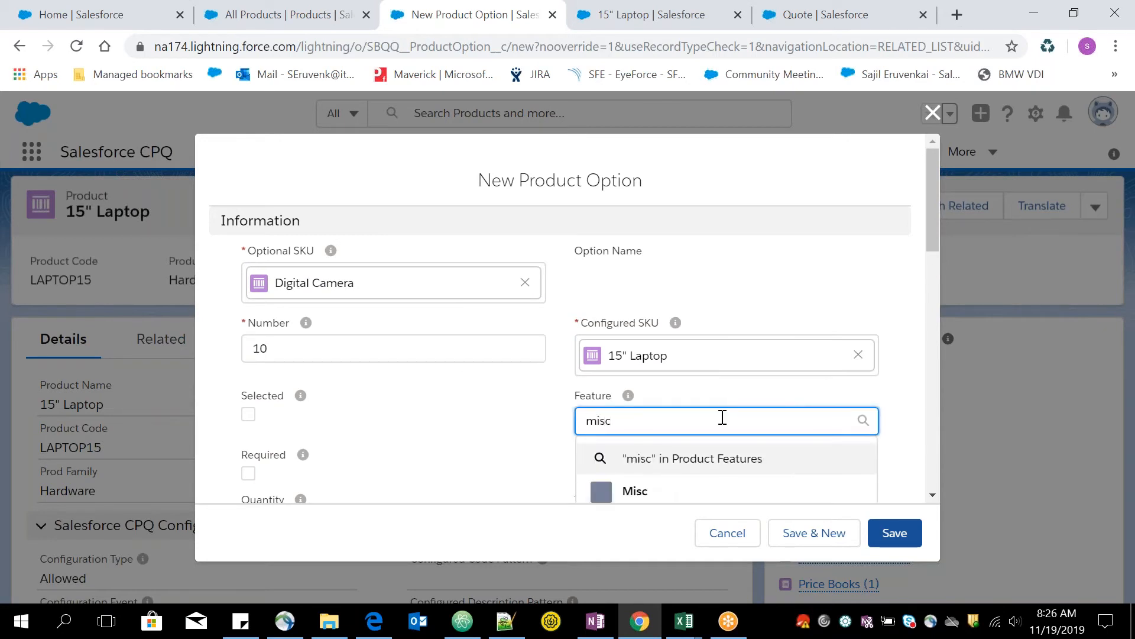
pyautogui.click(690, 491)
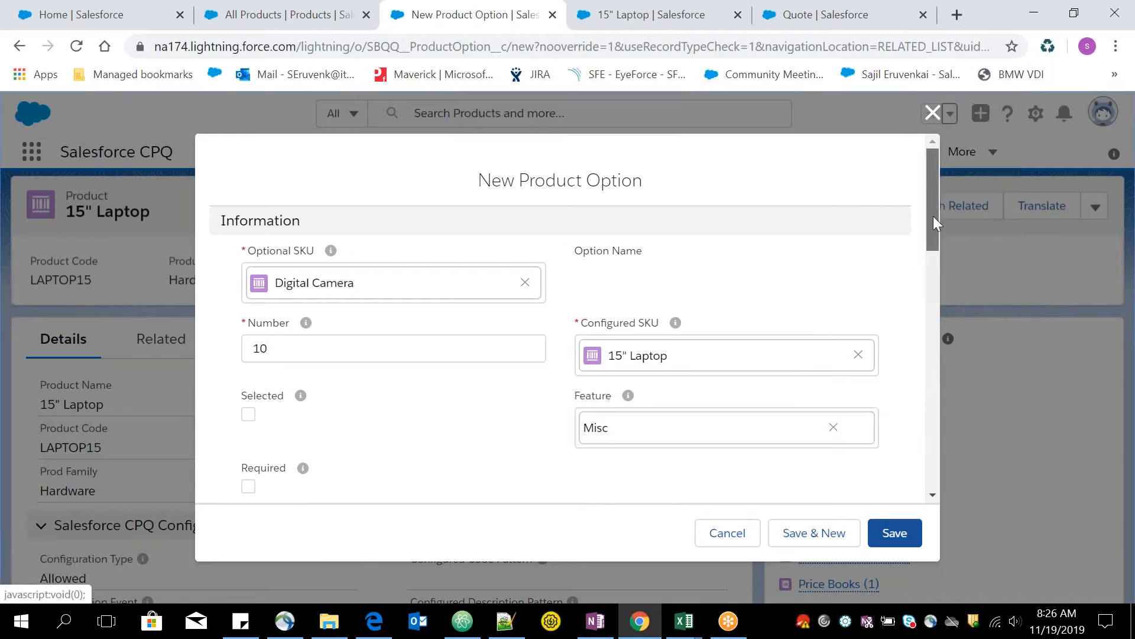
# Save the Digital Camera product option and start another new option for the 15" Laptop.
pyautogui.scroll(-2, 933, 221)
pyautogui.scroll(-1, 934, 232)
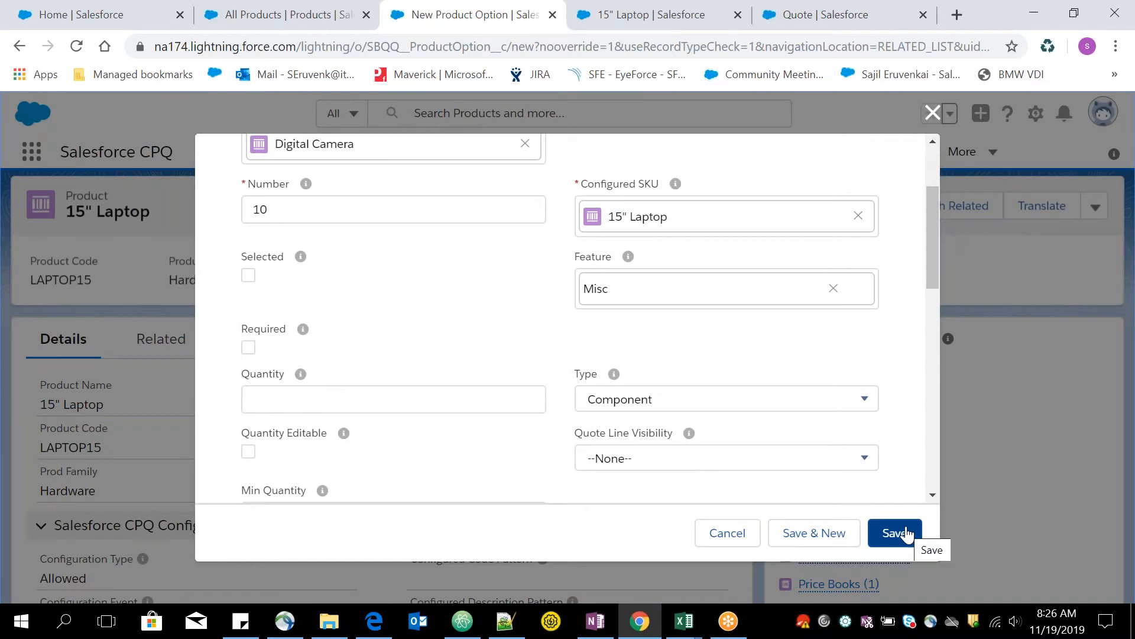
pyautogui.click(835, 540)
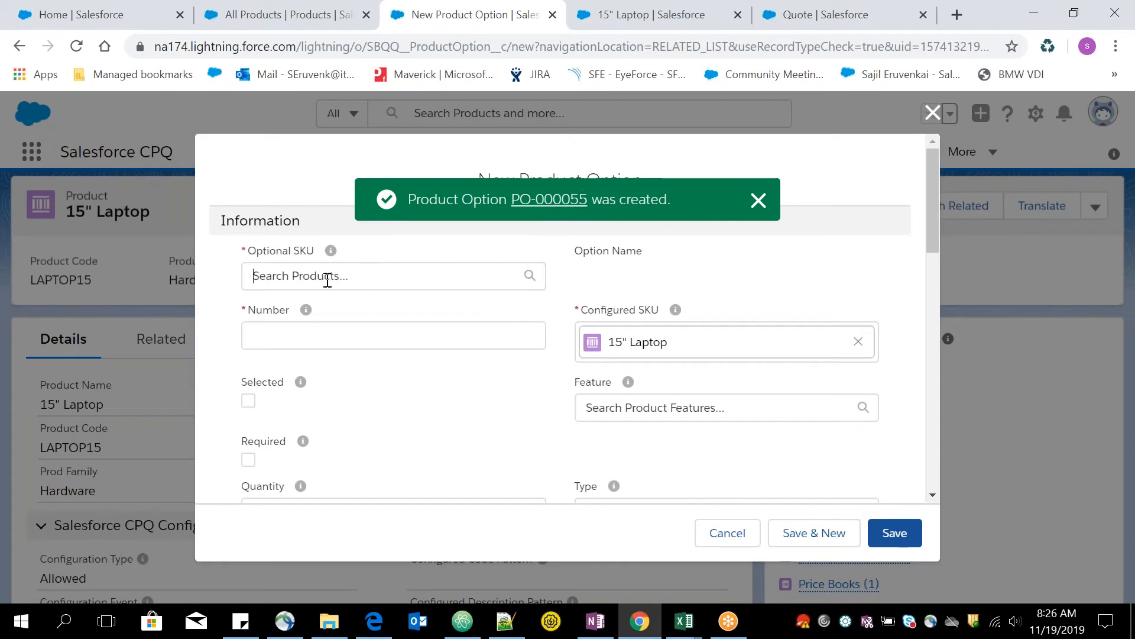
# Choose Laser Printer as the new option's Optional SKU and set its Number to 20.
pyautogui.click(328, 279)
pyautogui.write('mon')
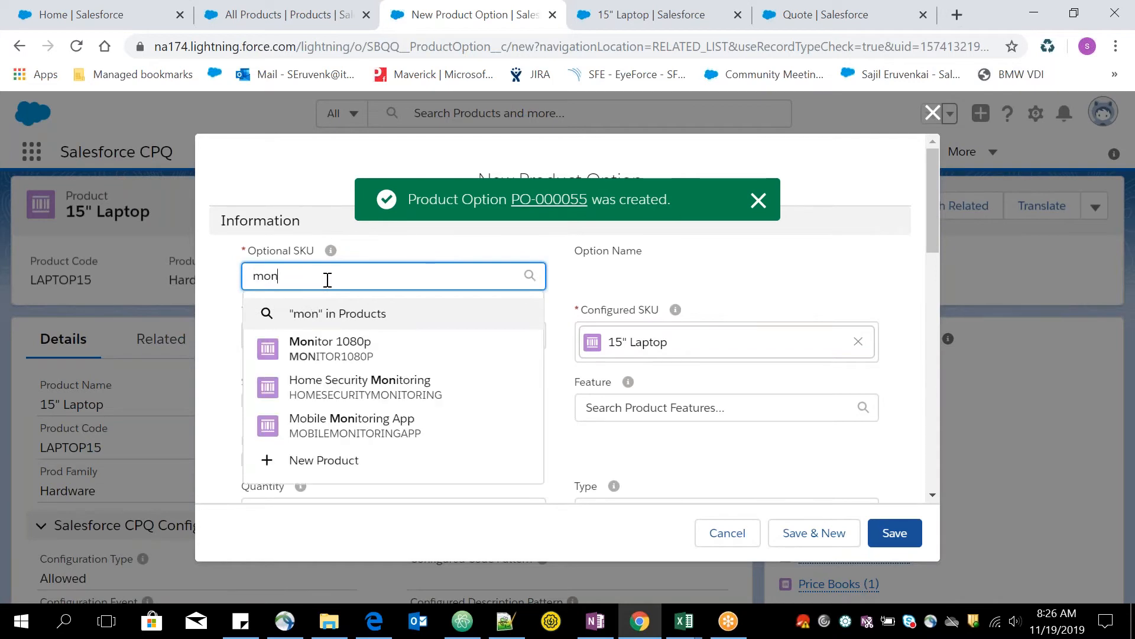
pyautogui.press('BackSpace')
pyautogui.press('BackSpace')
pyautogui.press('BackSpace')
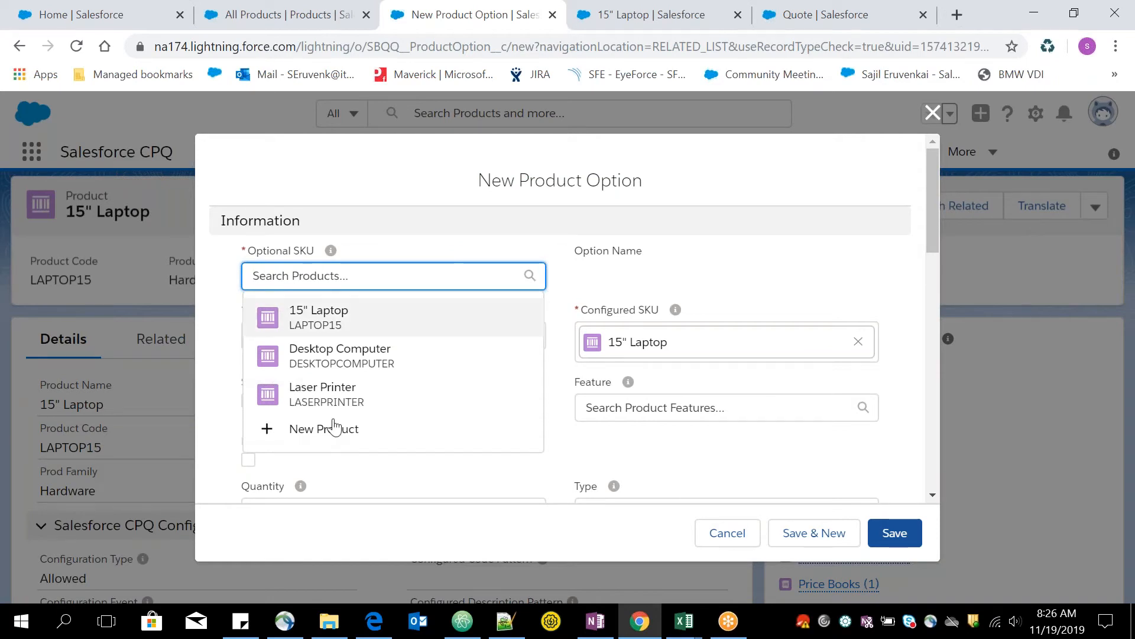
pyautogui.click(329, 393)
pyautogui.click(304, 347)
pyautogui.write('20')
pyautogui.click(343, 371)
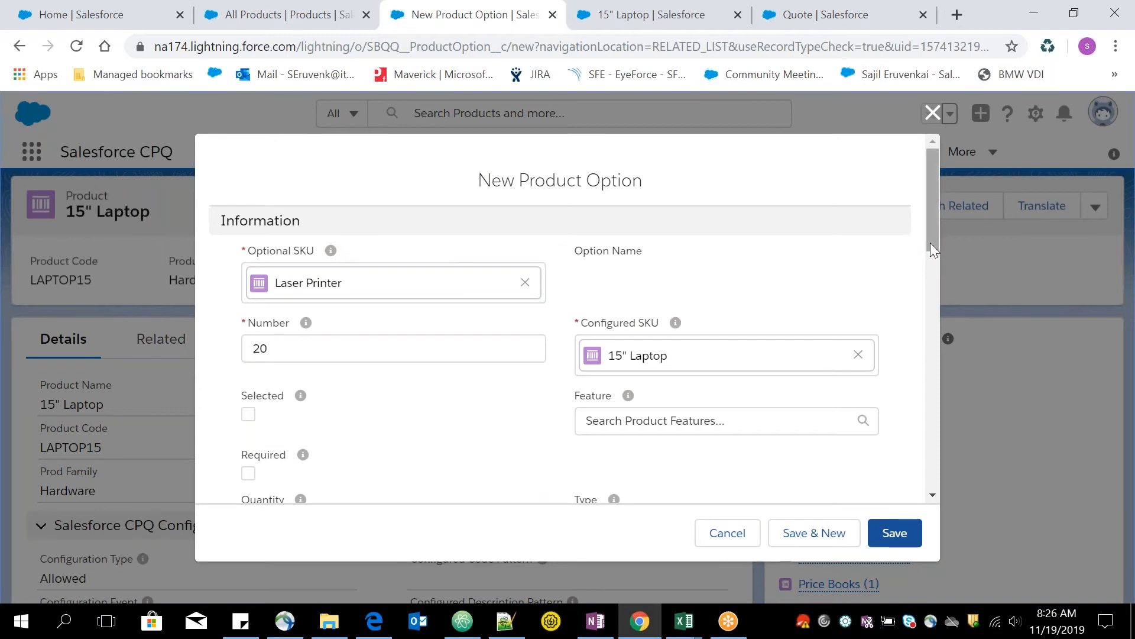
# Assign the Laser Printer option to the Misc feature and save it.
pyautogui.click(683, 416)
pyautogui.write('misc')
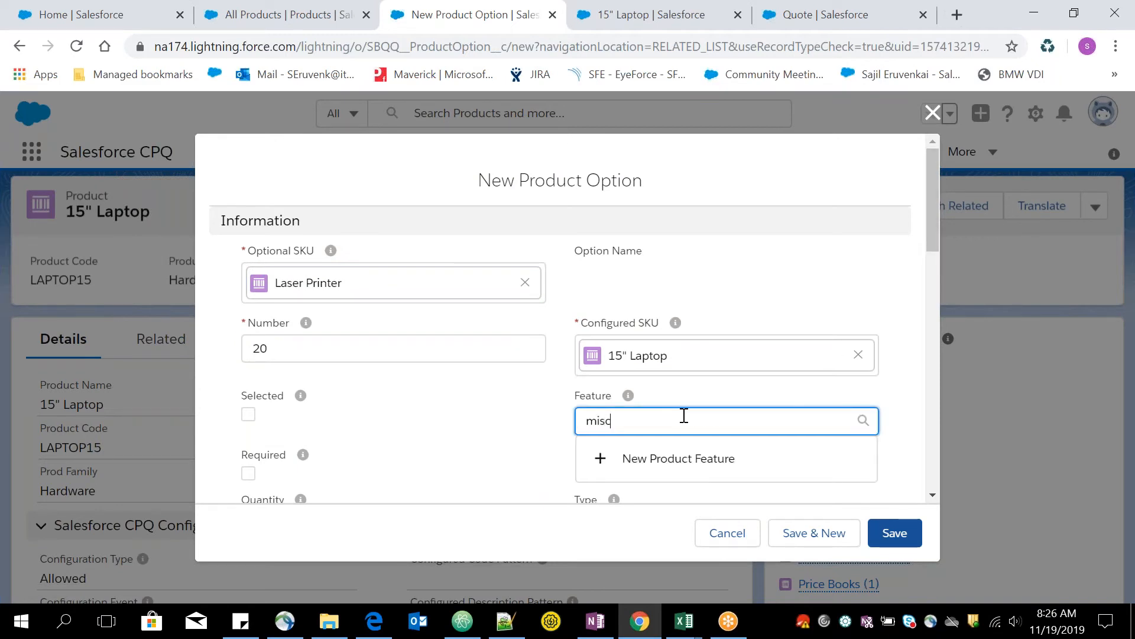
pyautogui.click(654, 486)
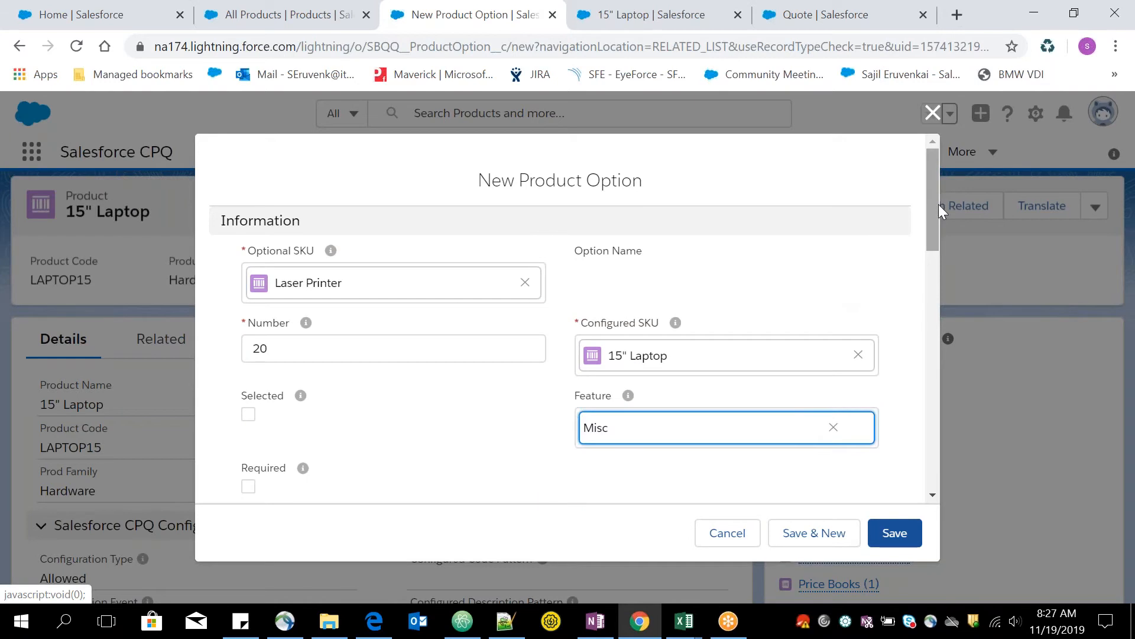
pyautogui.scroll(-1, 939, 221)
pyautogui.click(893, 534)
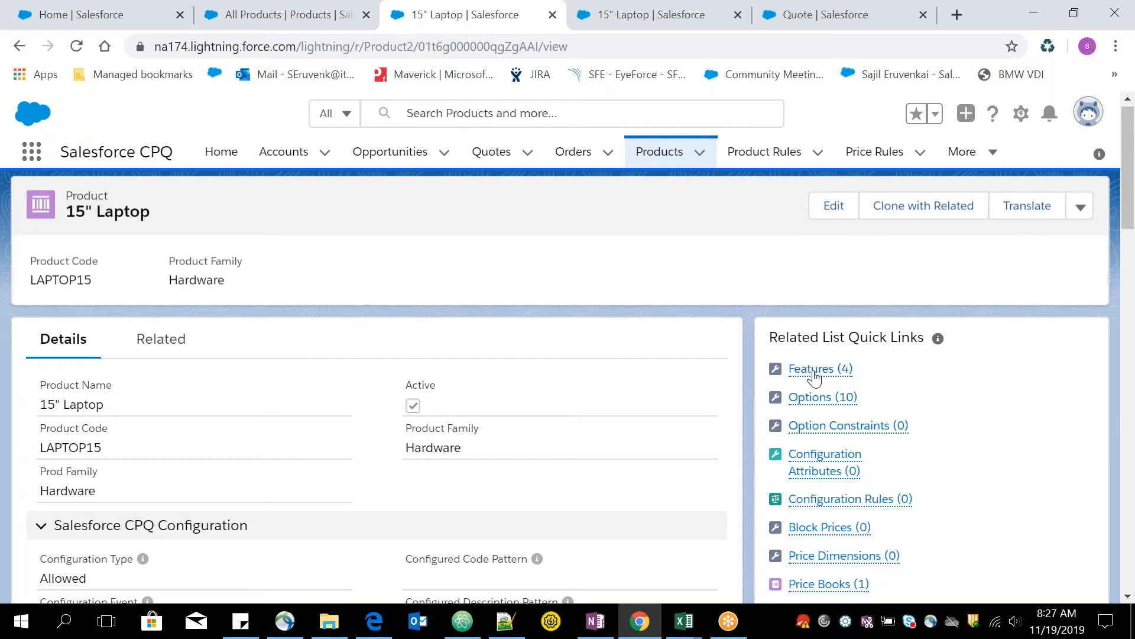
# Switch to the open quote and reload it to leave the outdated 15" Laptop configuration.
pyautogui.moveTo(814, 375)
pyautogui.click(829, 21)
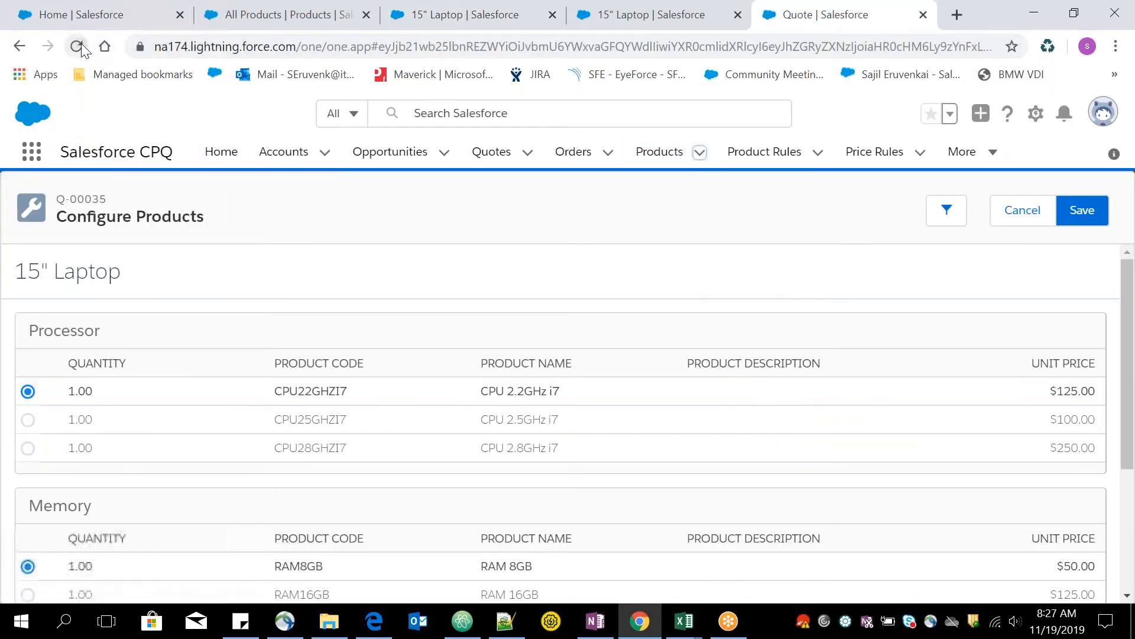
pyautogui.click(81, 45)
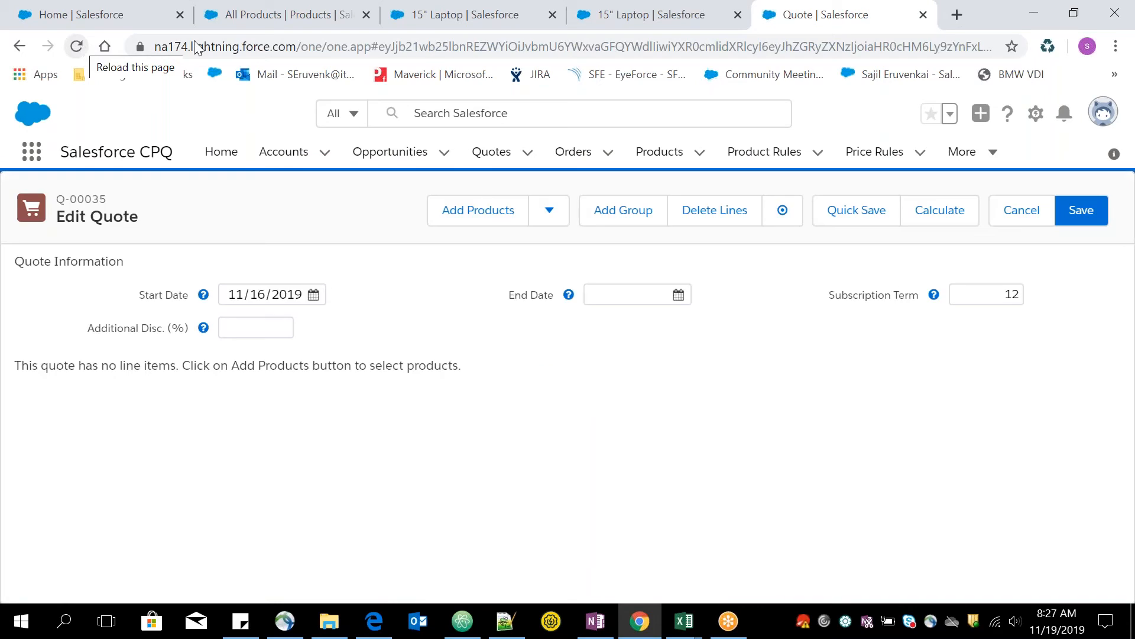
# Search the quote's product selection for laptop and add the 15" Laptop to open its configuration.
pyautogui.click(480, 216)
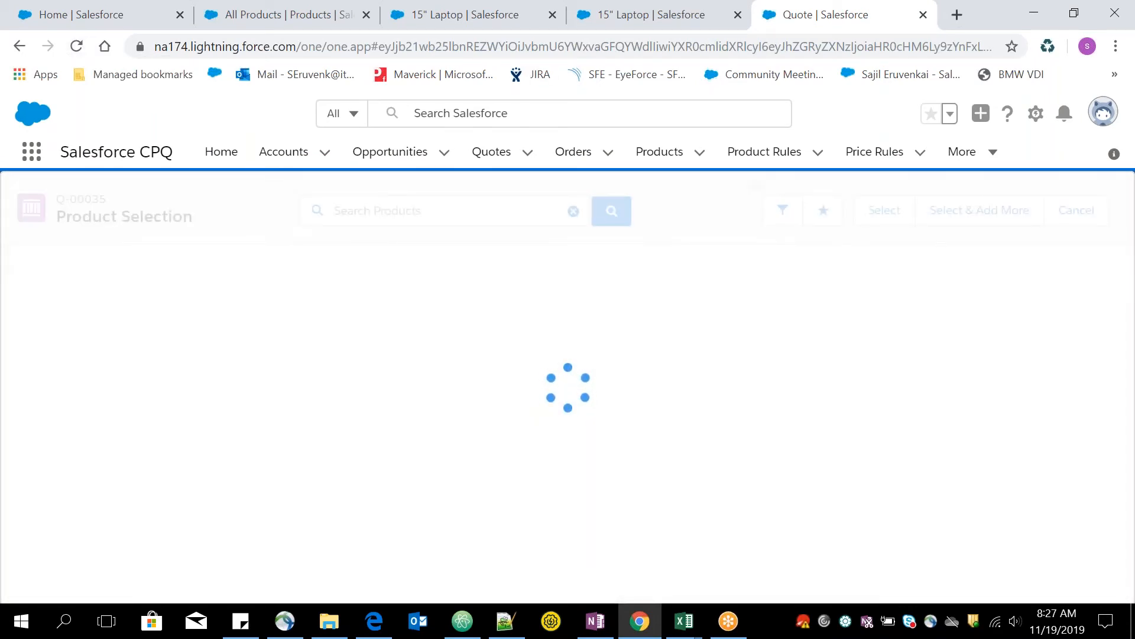
pyautogui.write('laptop')
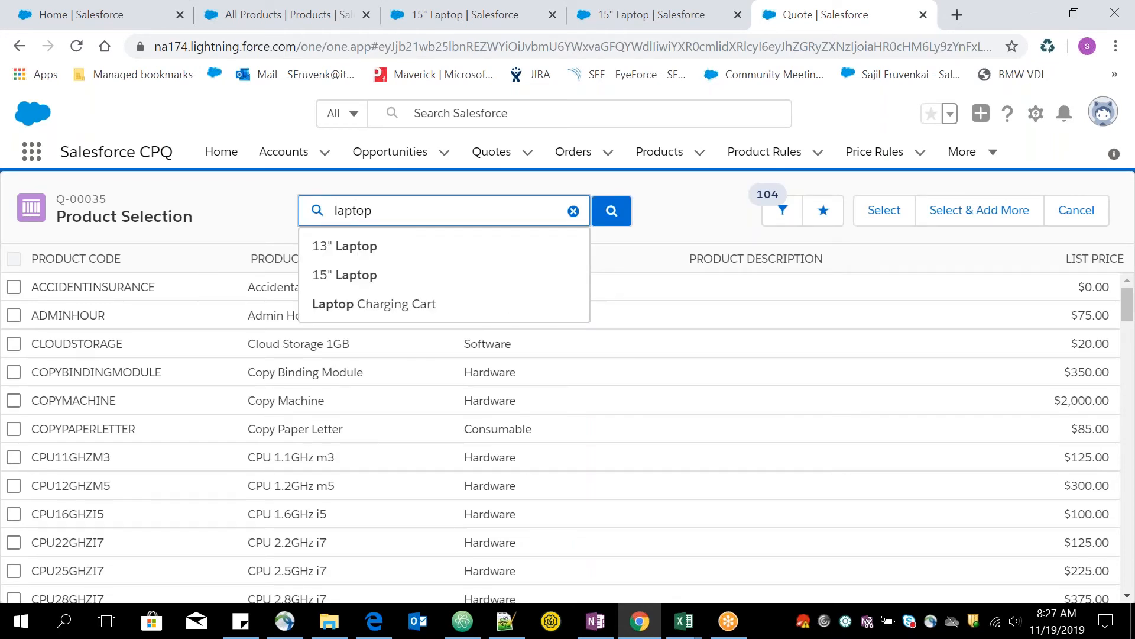
pyautogui.click(395, 277)
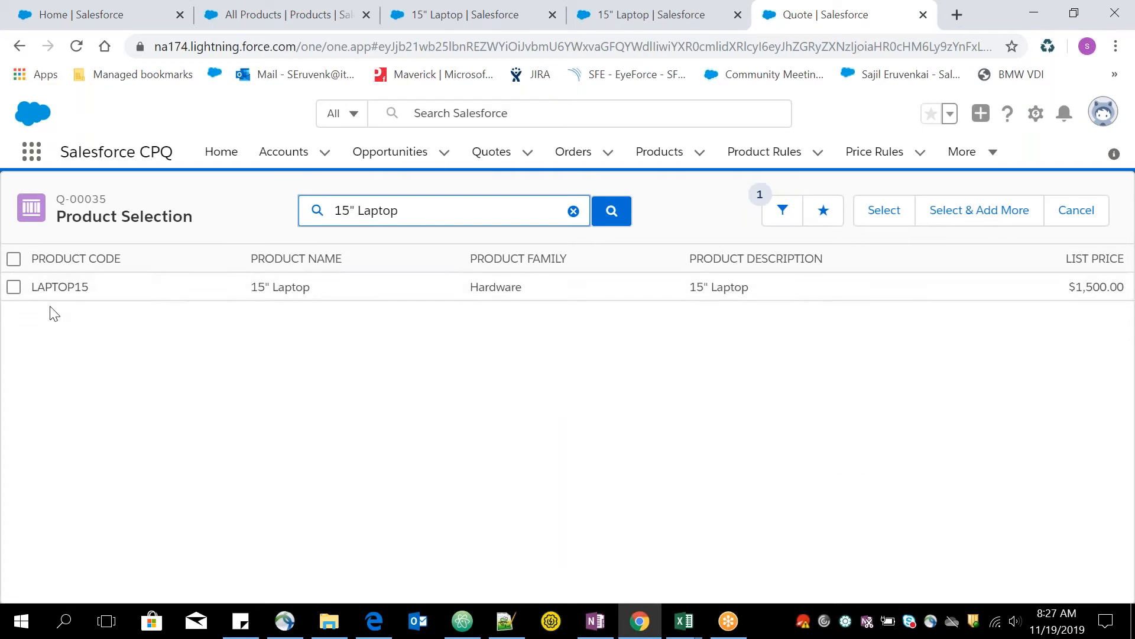
pyautogui.click(13, 288)
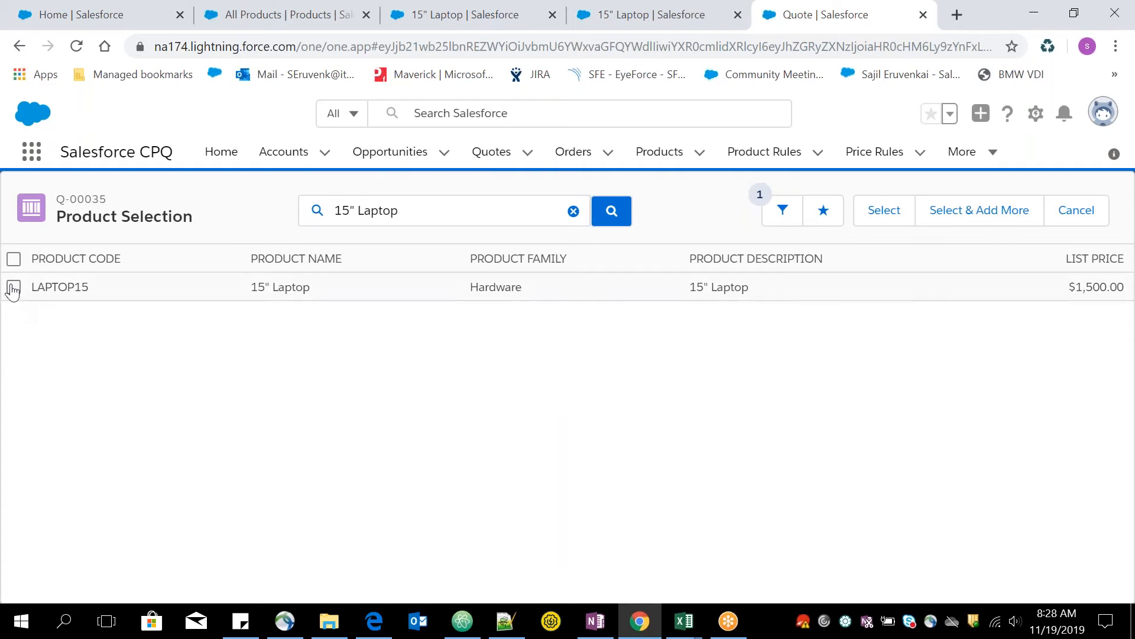
pyautogui.click(885, 212)
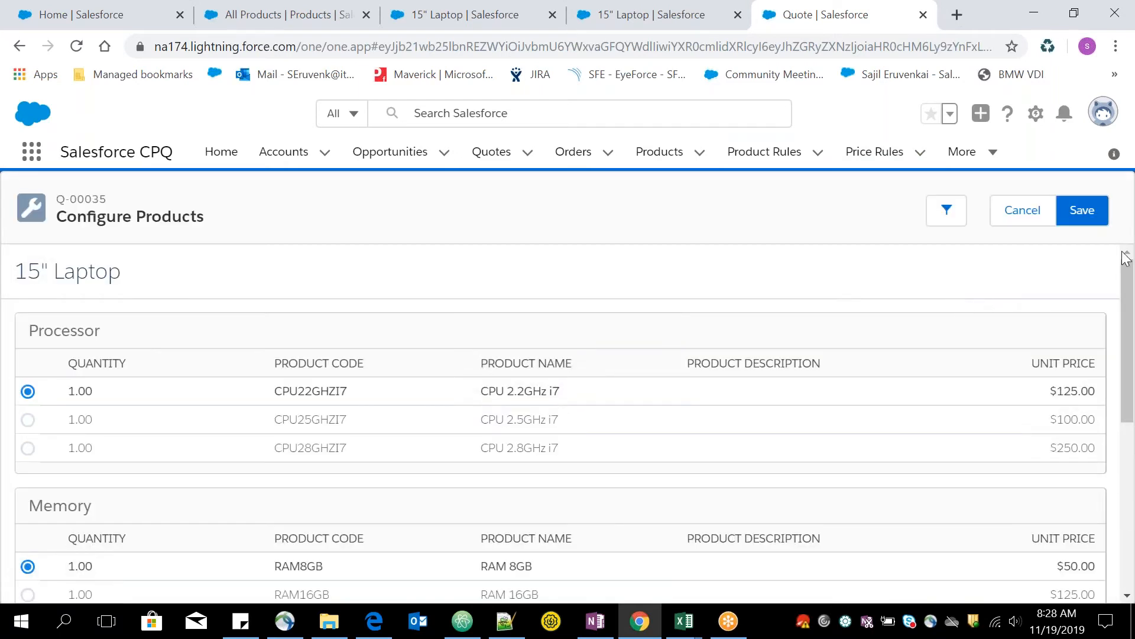
# Examine the Misc feature and its options in the quote's 15" Laptop configuration.
pyautogui.moveTo(1129, 314); pyautogui.dragTo(1134, 594)
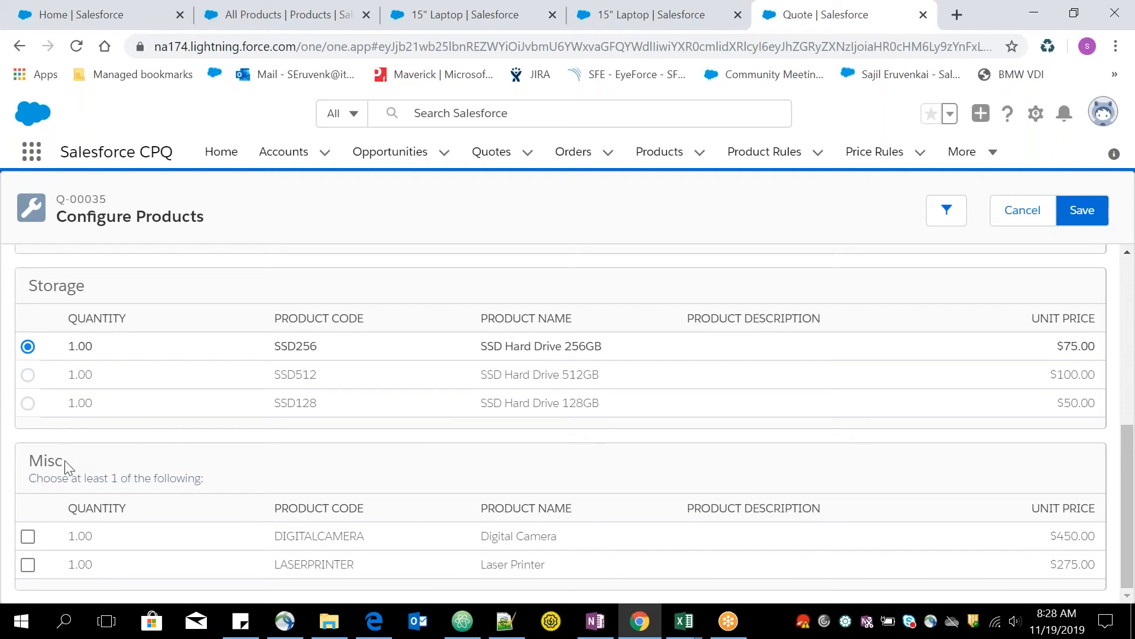
pyautogui.moveTo(31, 462); pyautogui.dragTo(71, 464)
pyautogui.click(155, 507)
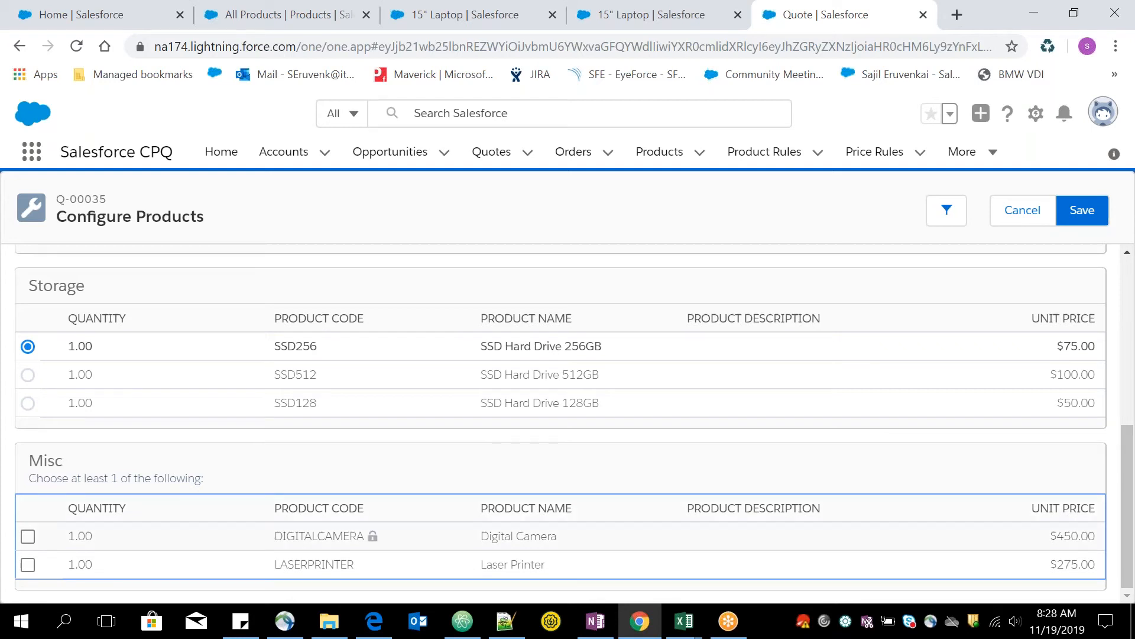
pyautogui.moveTo(276, 536); pyautogui.dragTo(390, 582)
pyautogui.click(639, 471)
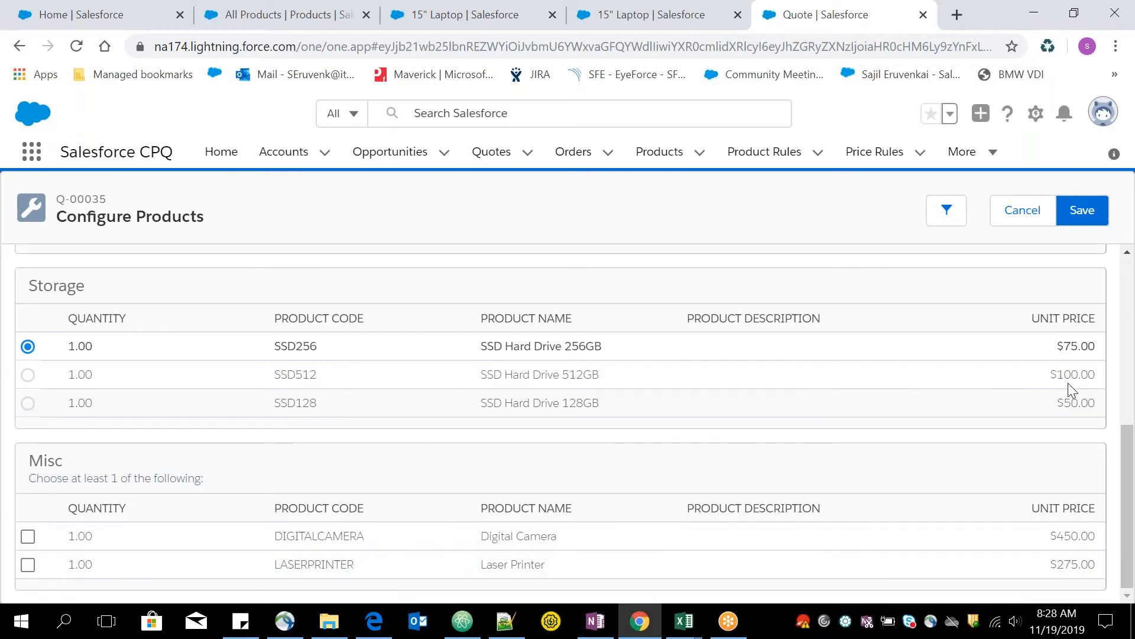
# Review the 15" Laptop bundle's Processor, Memory, Storage and Misc features with their options and preselected choices.
pyautogui.scroll(3, 1115, 391)
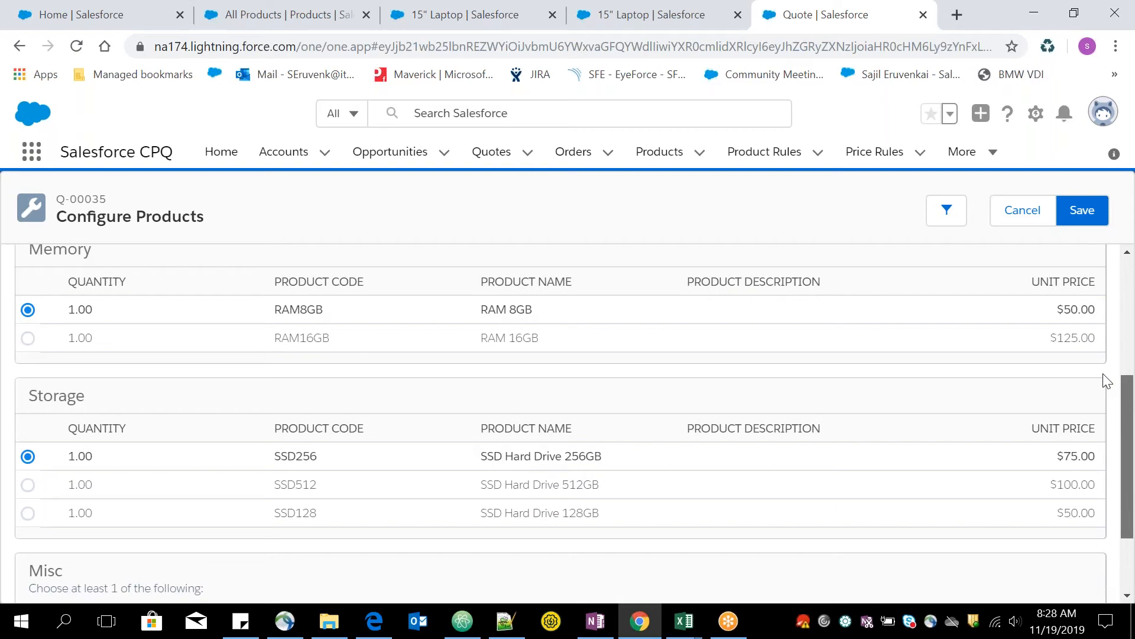
pyautogui.scroll(-1, 1108, 385)
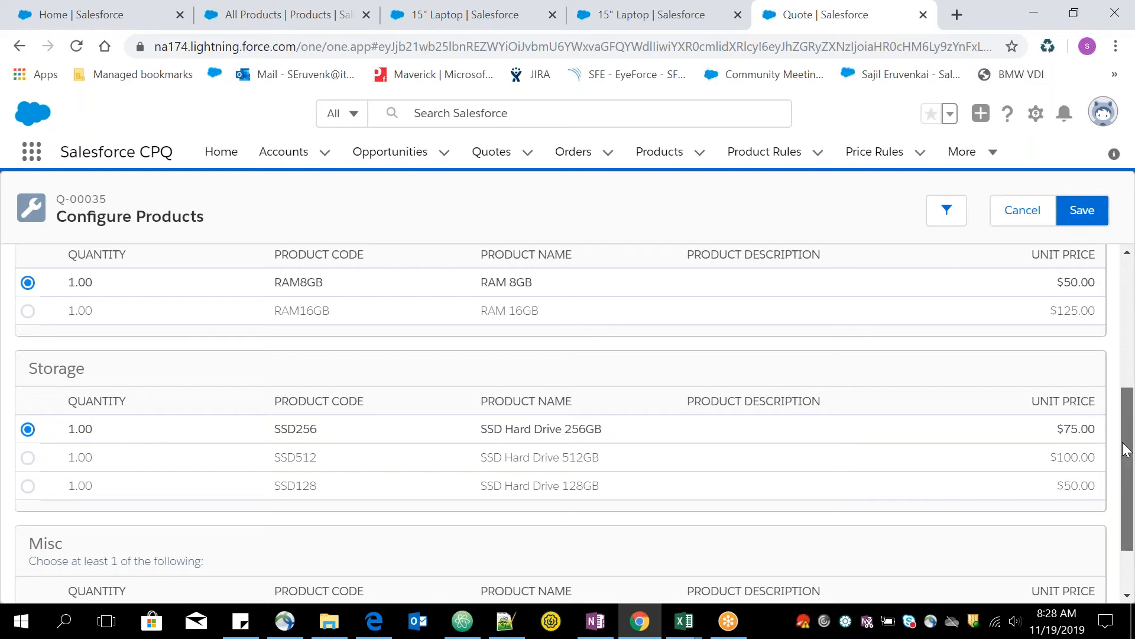
pyautogui.moveTo(1127, 450); pyautogui.dragTo(1118, 254)
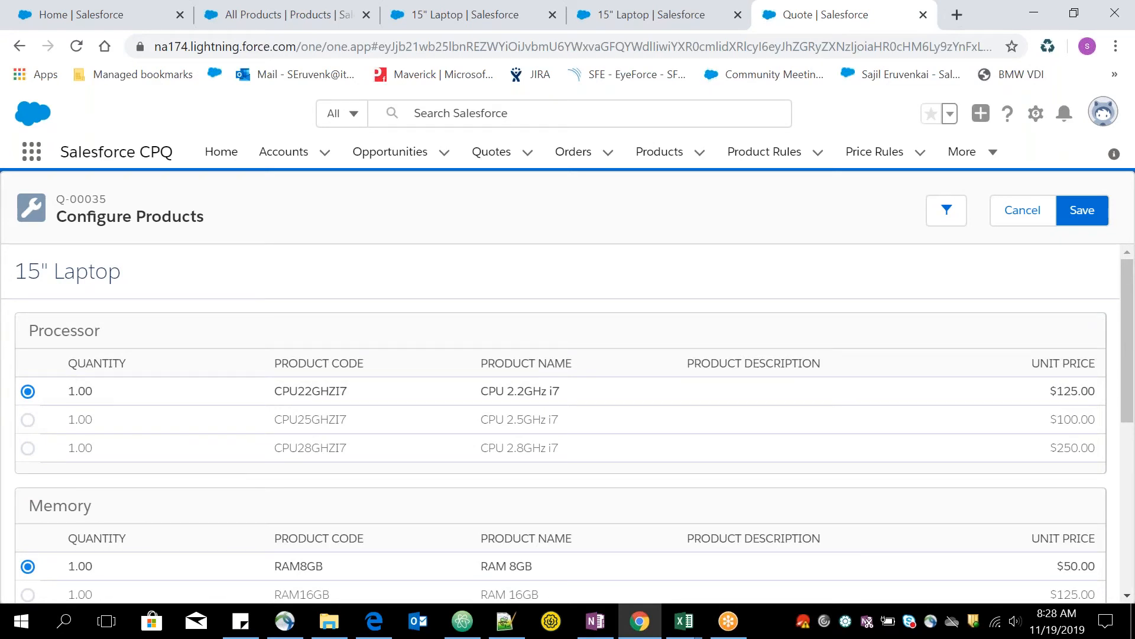
pyautogui.moveTo(127, 278); pyautogui.dragTo(13, 294)
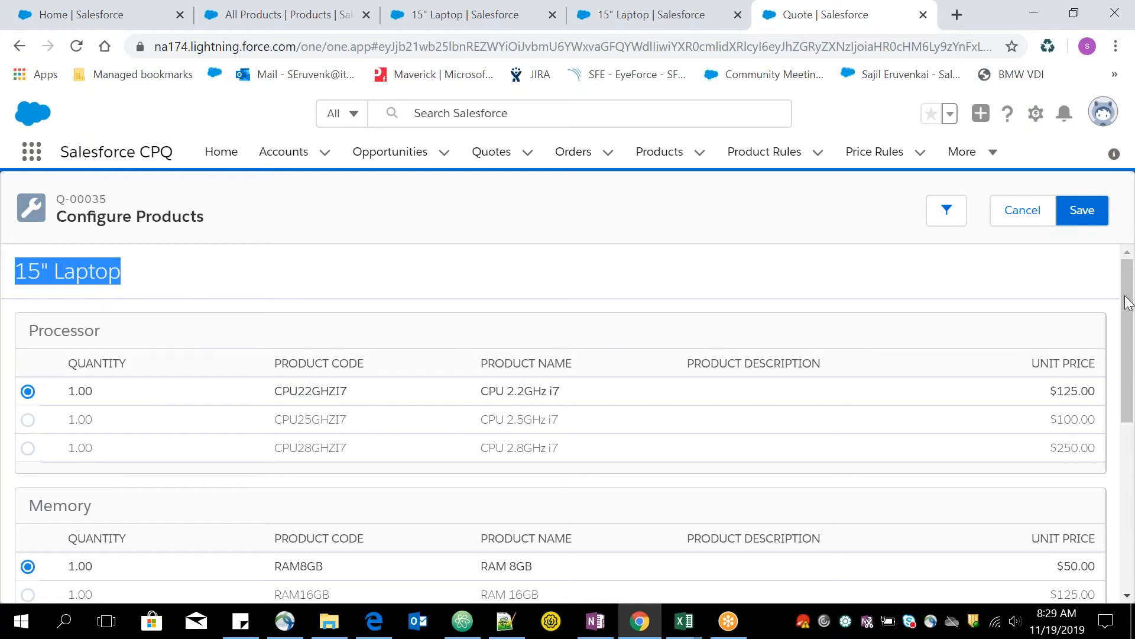
pyautogui.moveTo(1129, 307); pyautogui.dragTo(1119, 484)
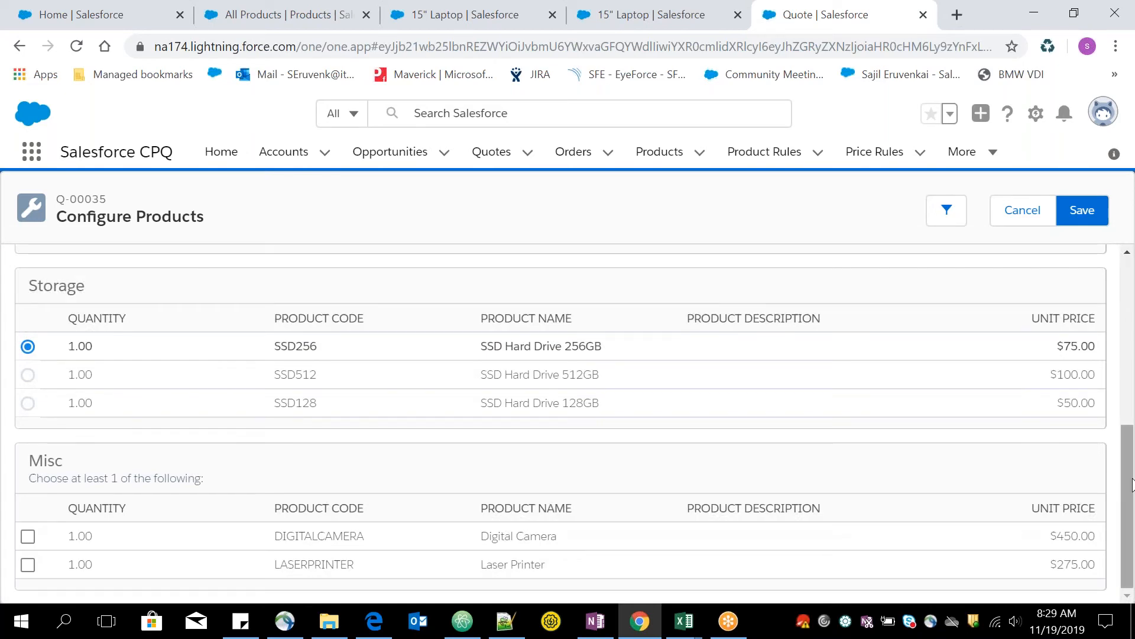
pyautogui.moveTo(1126, 482)
pyautogui.mouseDown()
pyautogui.moveTo(1129, 325)
pyautogui.moveTo(1121, 503)
pyautogui.mouseUp()
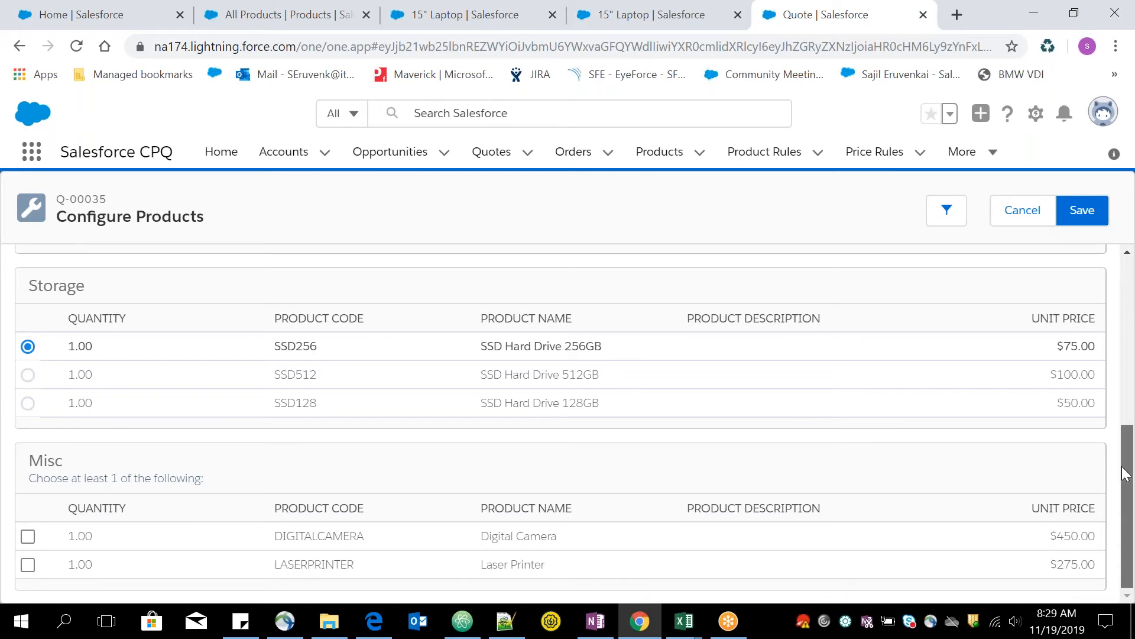
pyautogui.scroll(1, 1127, 465)
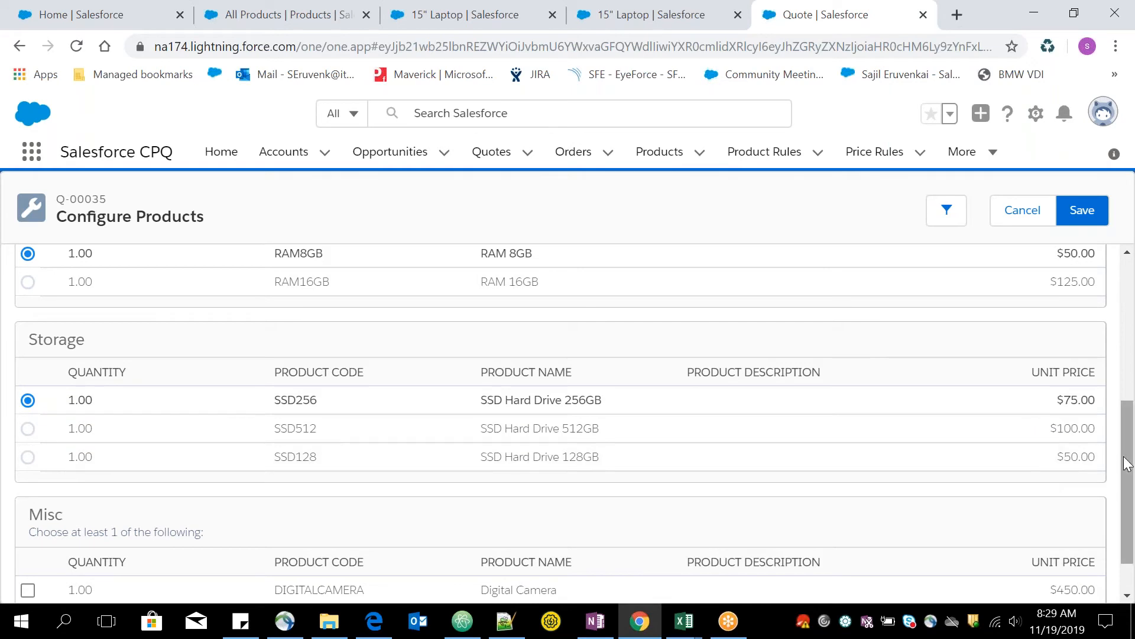
pyautogui.scroll(5, 1121, 384)
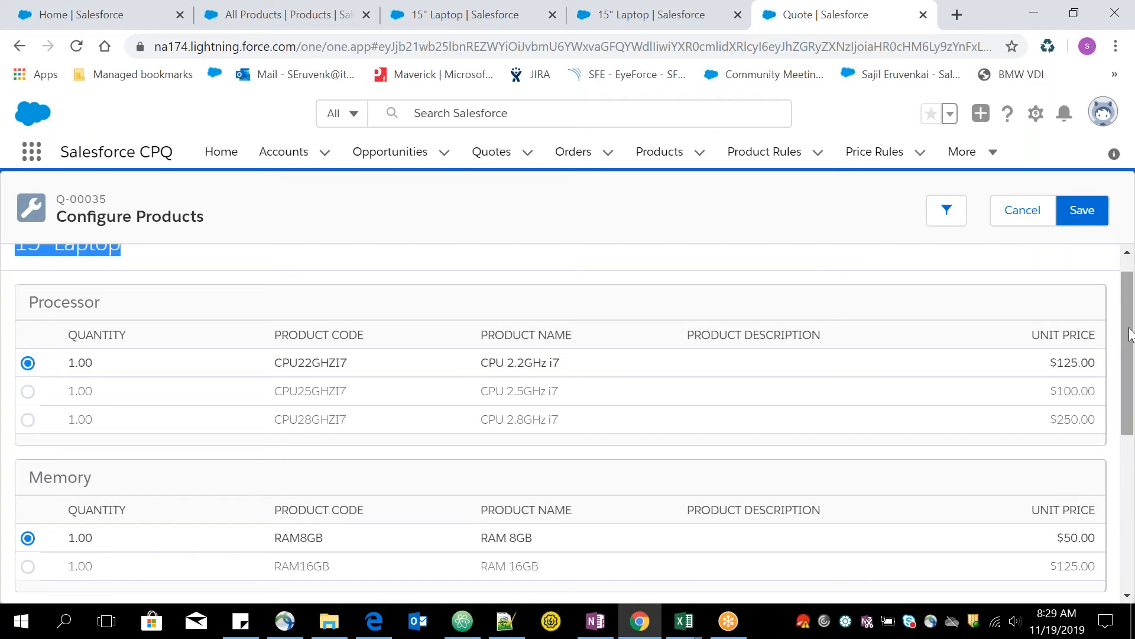
pyautogui.scroll(-1, 1006, 385)
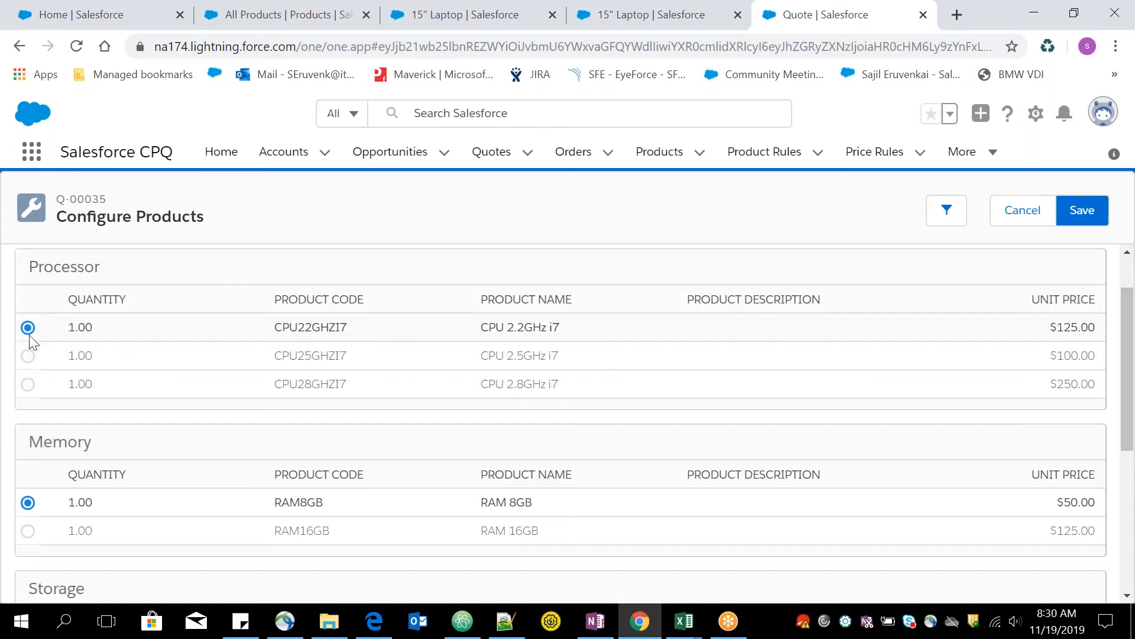
# Try selecting Digital Camera and Laser Printer individually and together under Misc, and clear both options.
pyautogui.moveTo(1130, 358); pyautogui.dragTo(1130, 495)
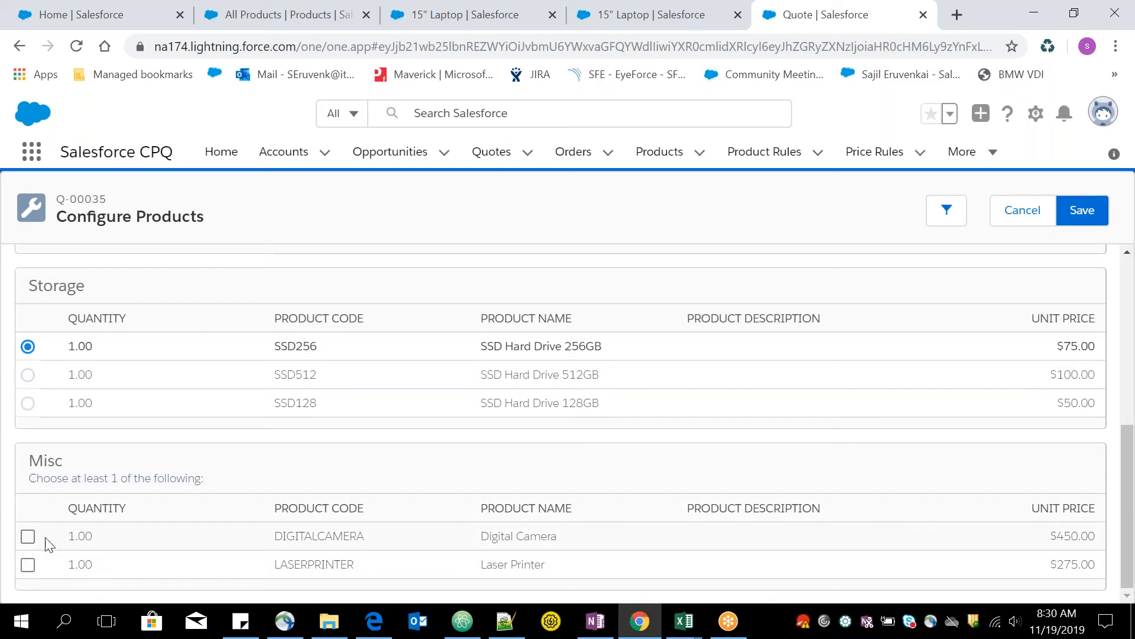
pyautogui.click(30, 536)
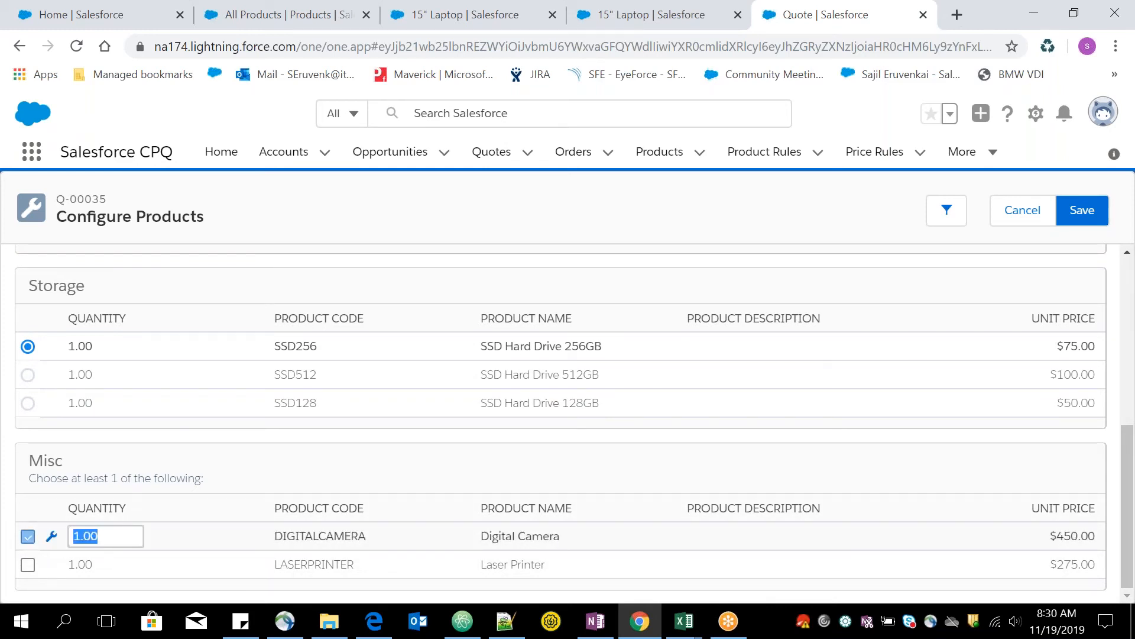
pyautogui.click(28, 536)
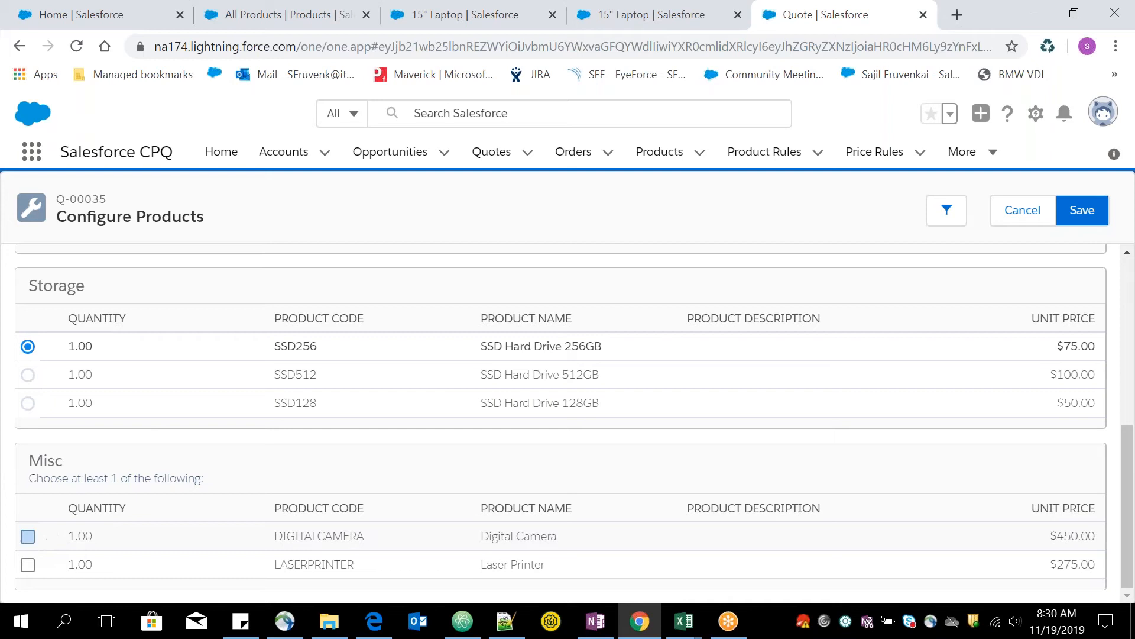
pyautogui.click(28, 565)
pyautogui.click(28, 537)
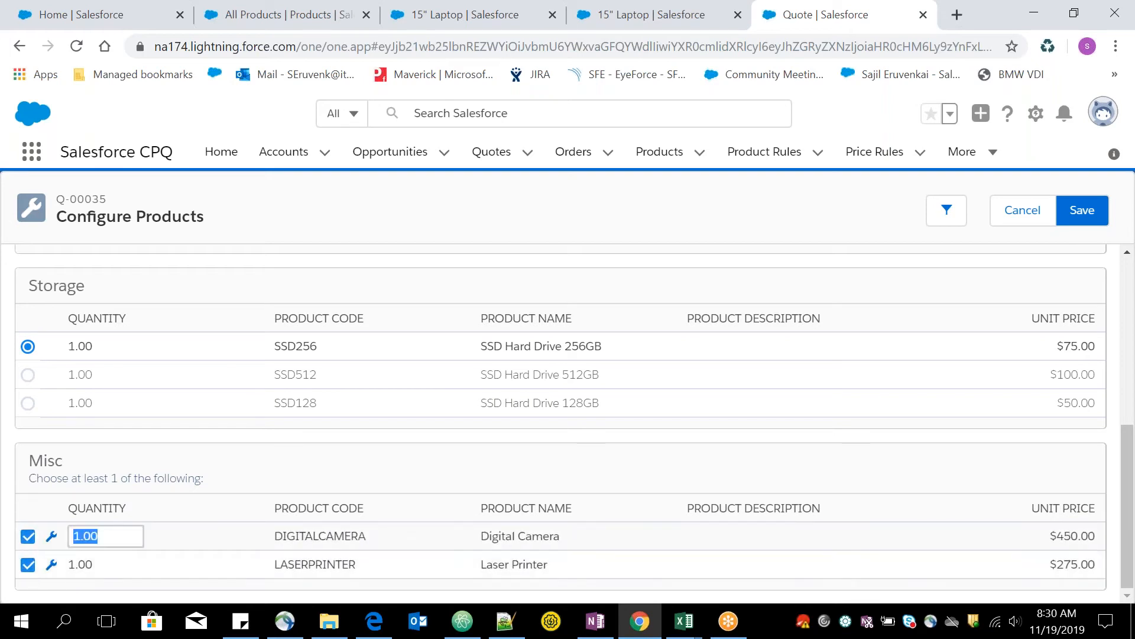
pyautogui.click(27, 565)
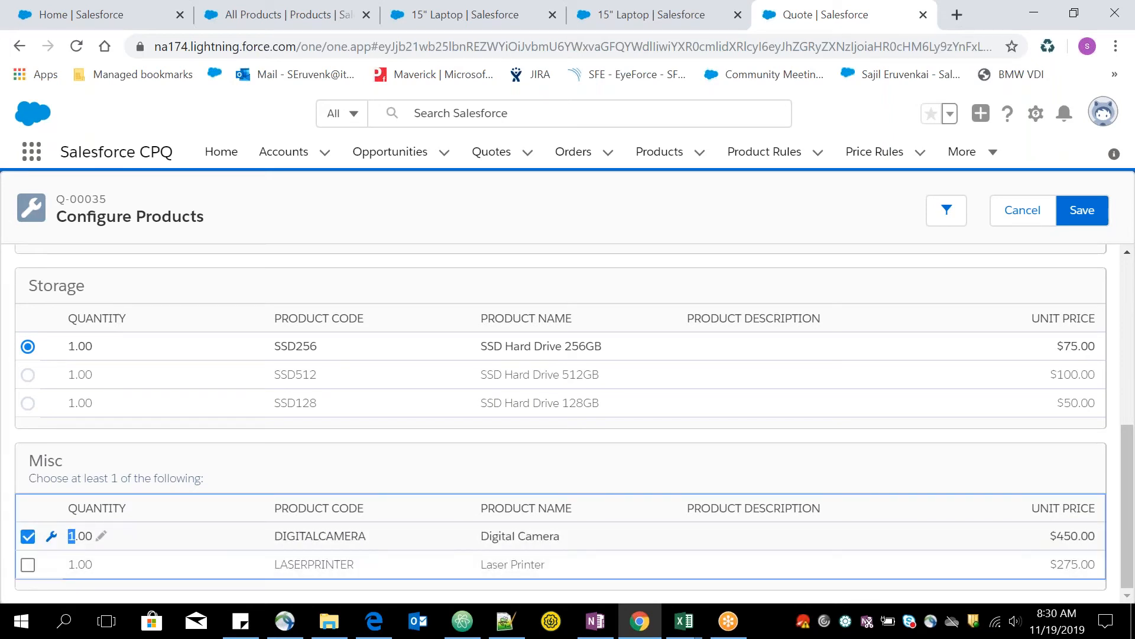
pyautogui.click(27, 539)
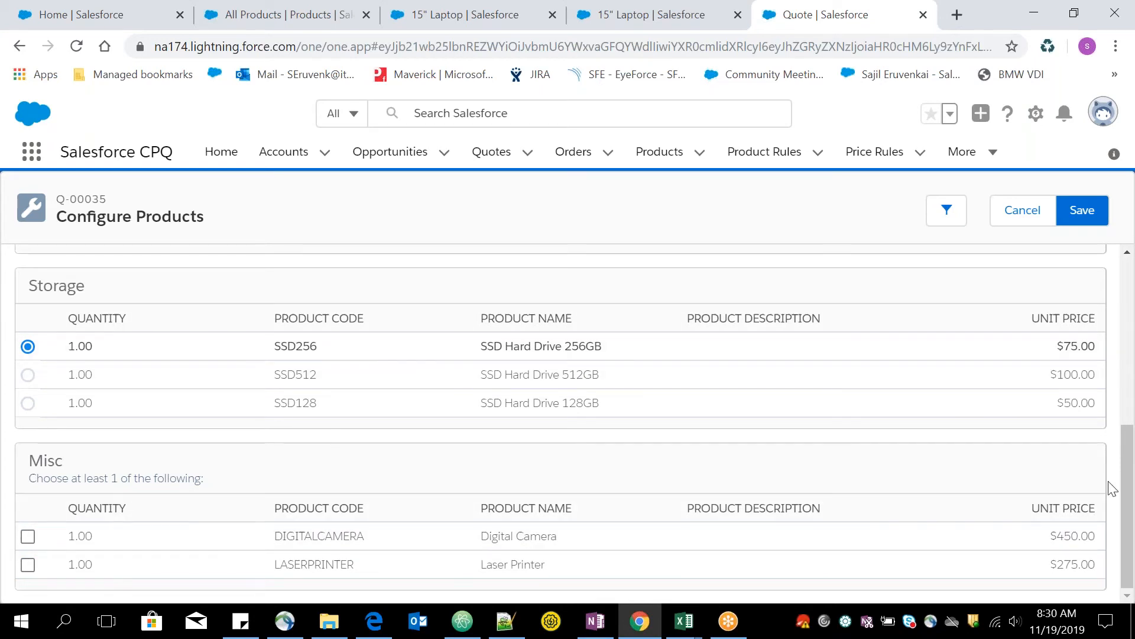
# Go back to the top of the laptop configuration and return to the 15" Laptop product record.
pyautogui.moveTo(1130, 486); pyautogui.dragTo(1131, 282)
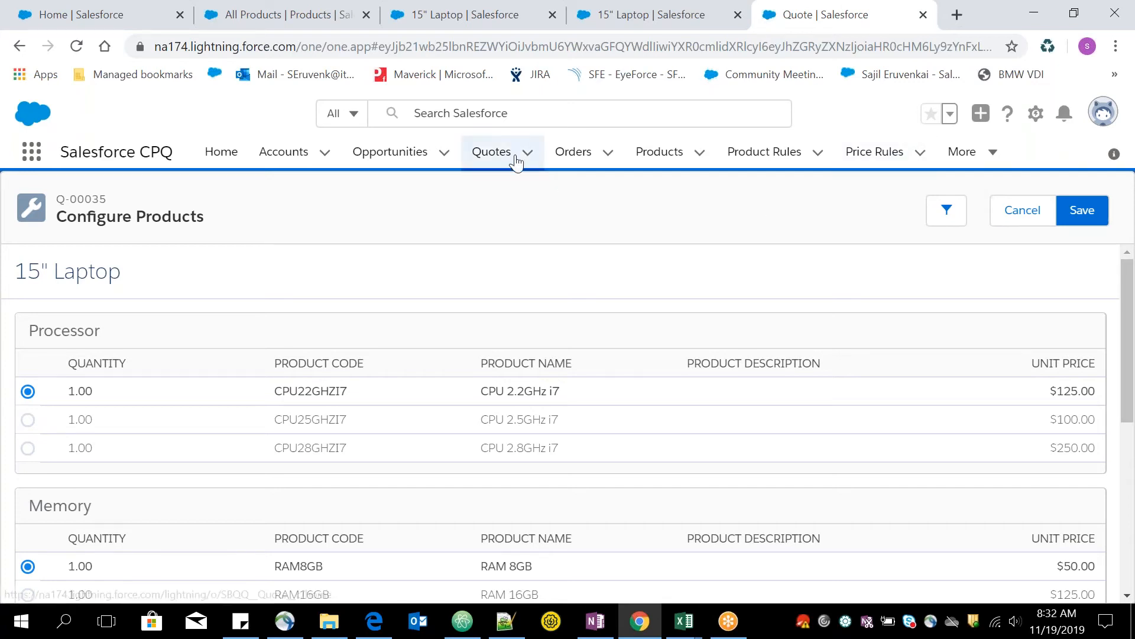
pyautogui.click(404, 16)
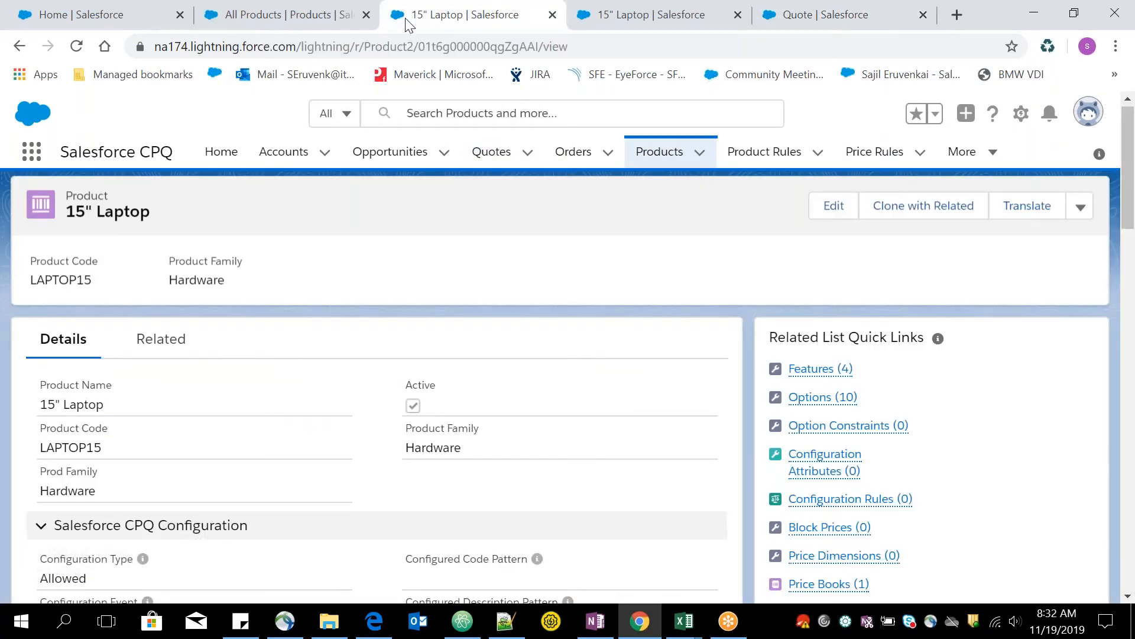
# Start a new feature for the 15" Laptop product with the name Software and number 25.
pyautogui.click(826, 373)
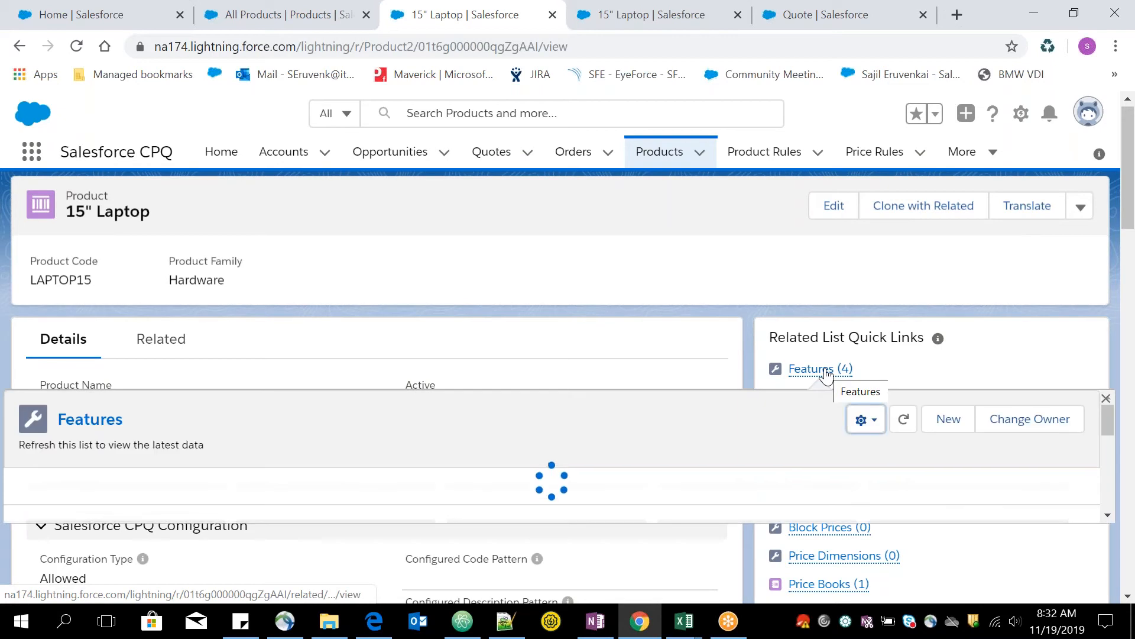
pyautogui.click(963, 419)
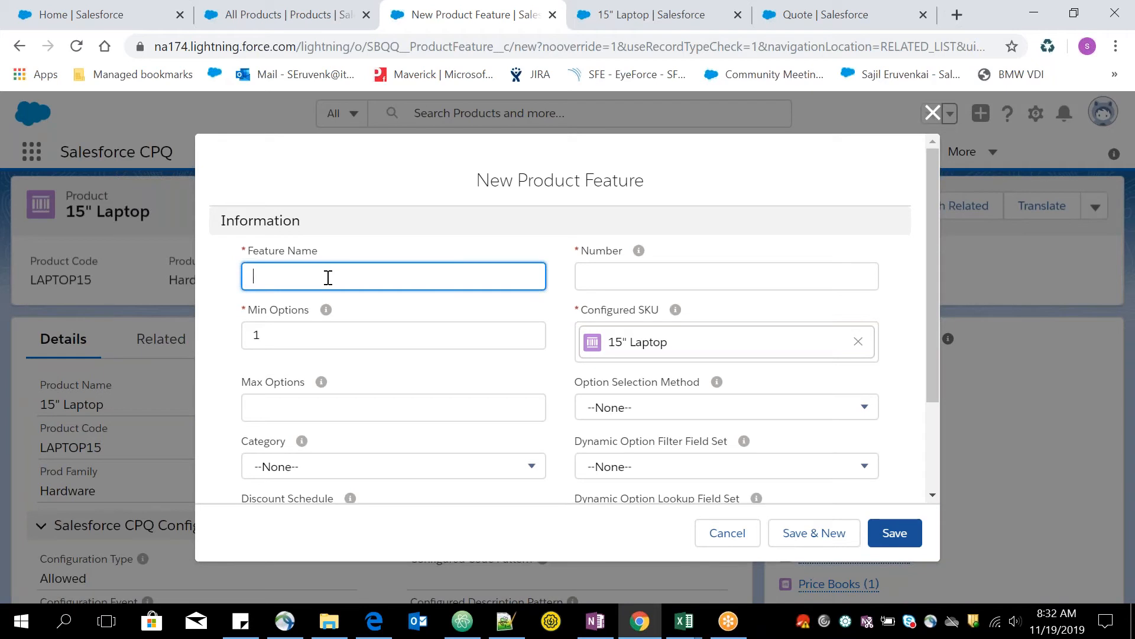
pyautogui.write('Software')
pyautogui.click(635, 285)
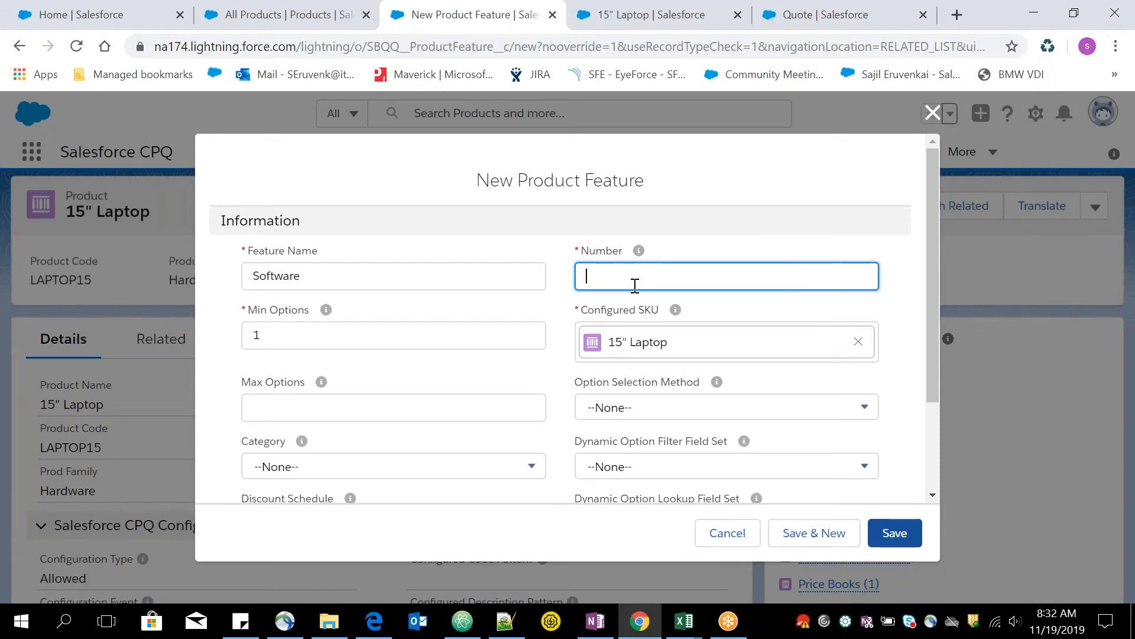
pyautogui.write('25')
# Set the Software feature's option selection method to Dynamic and save the feature.
pyautogui.scroll(-1, 935, 343)
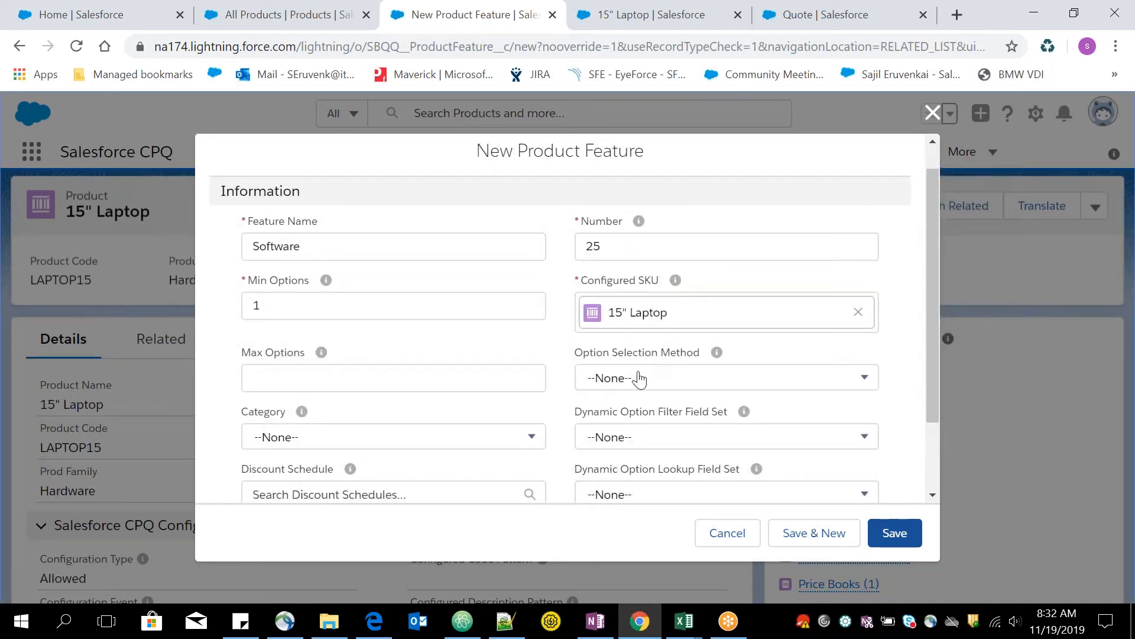
pyautogui.click(640, 382)
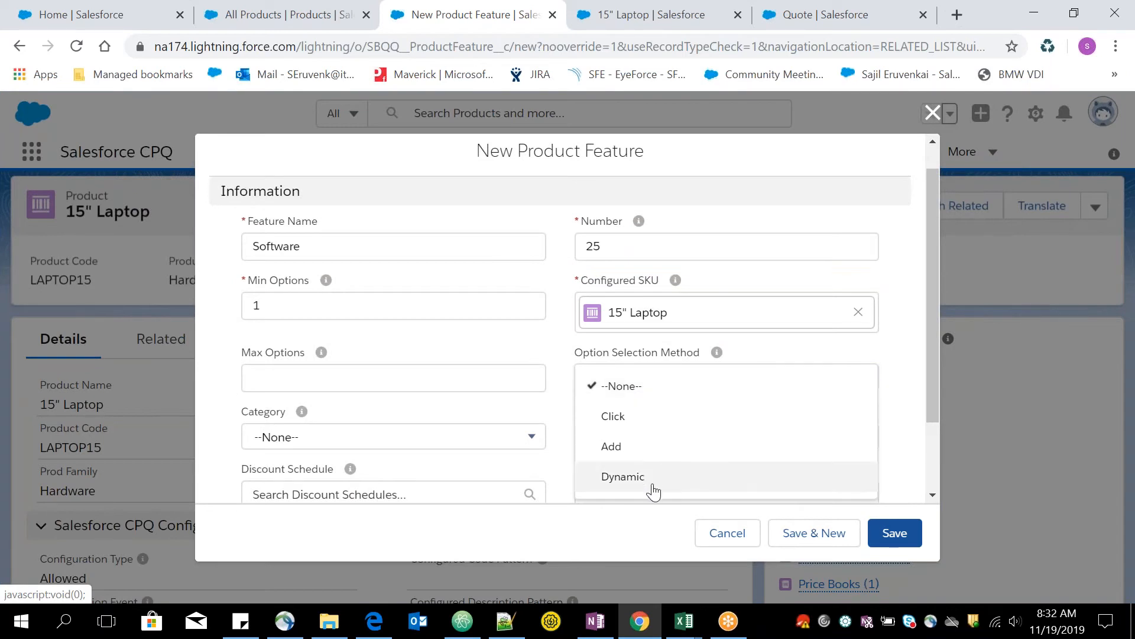
pyautogui.click(622, 476)
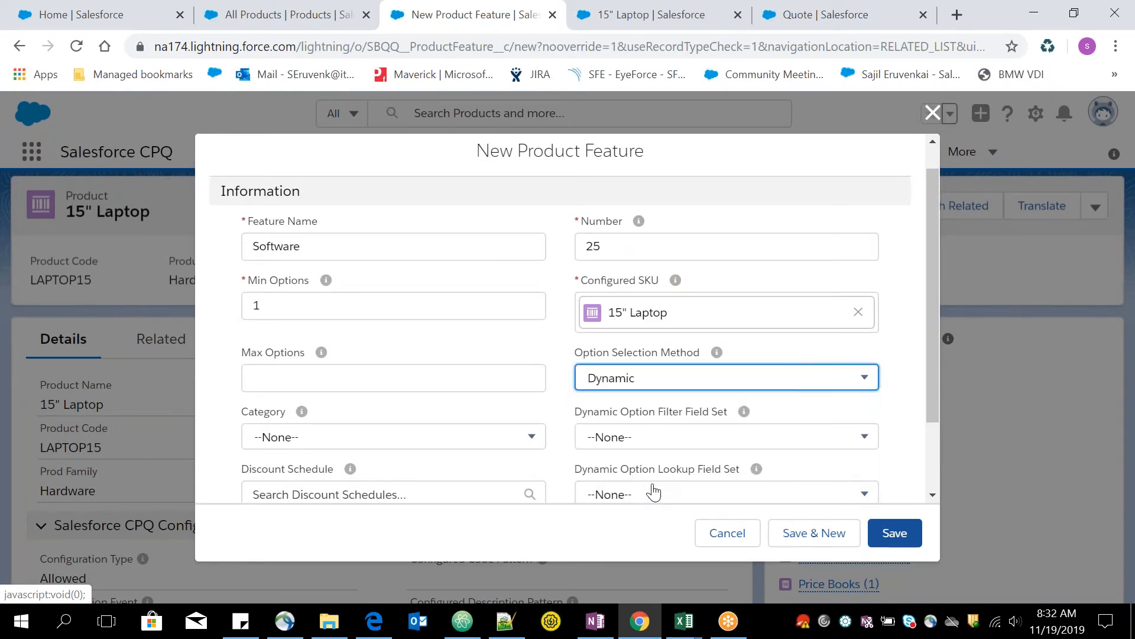
pyautogui.click(823, 385)
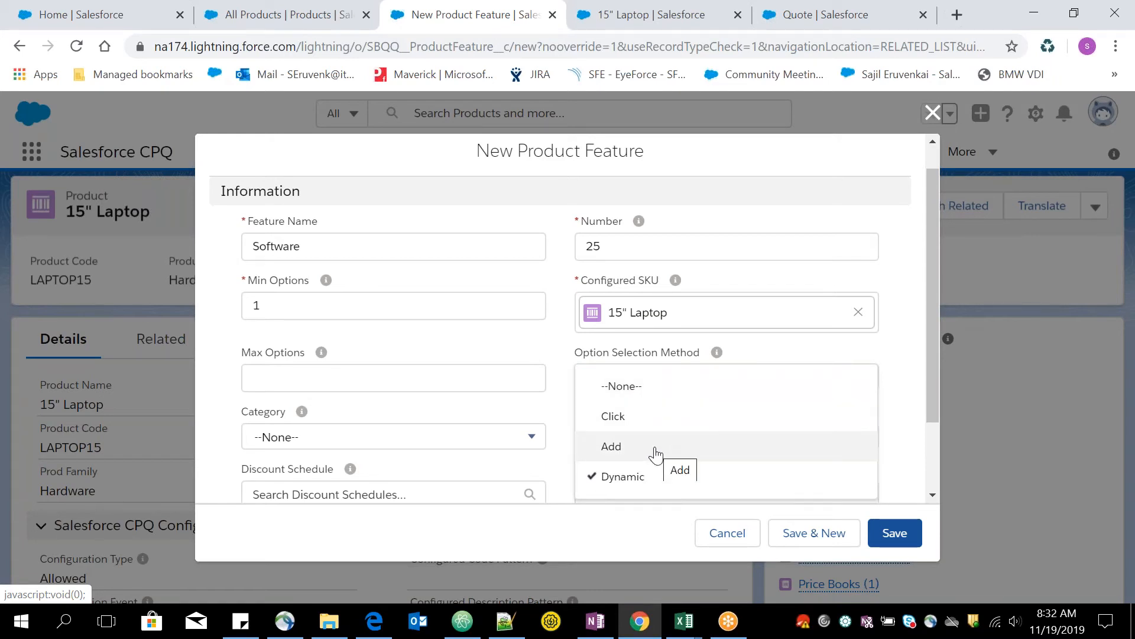
pyautogui.click(652, 476)
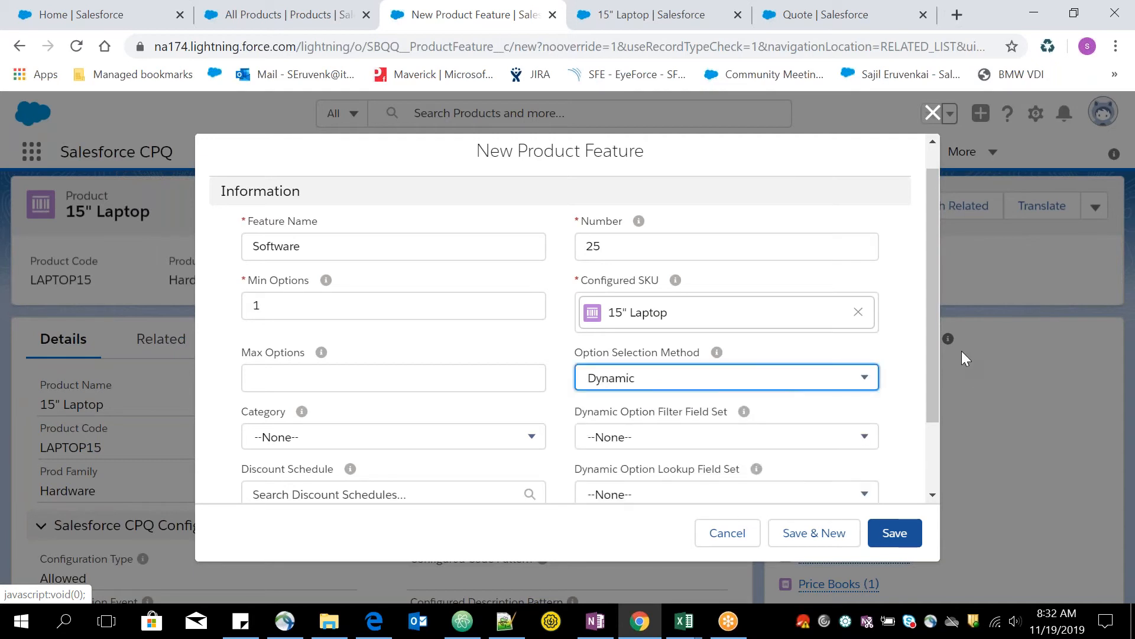
pyautogui.moveTo(935, 372); pyautogui.dragTo(933, 431)
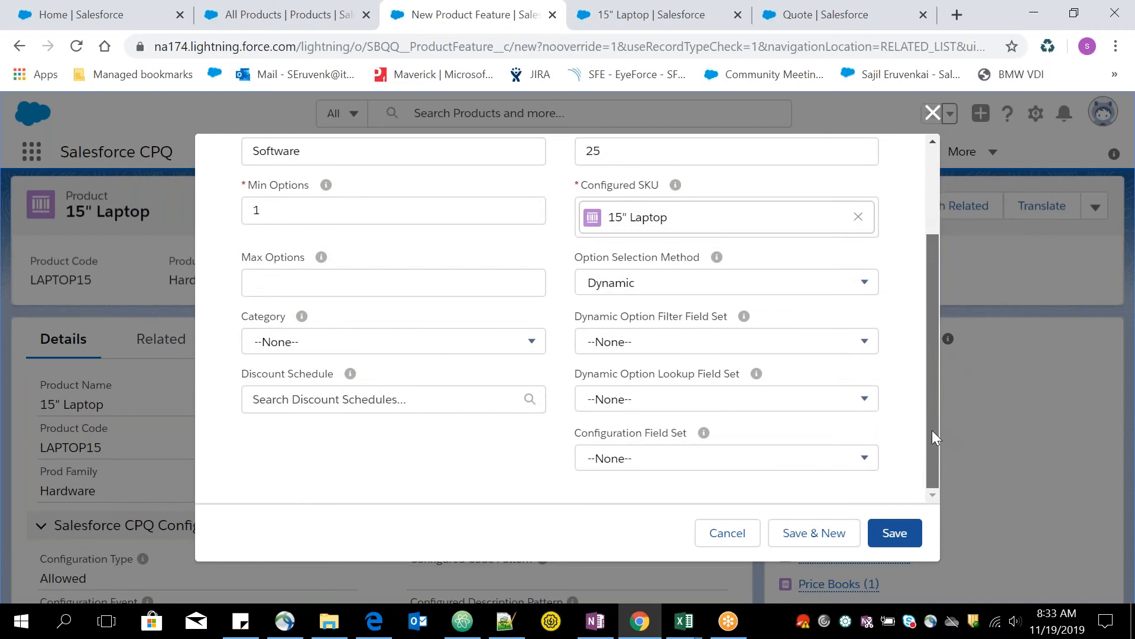
pyautogui.click(894, 533)
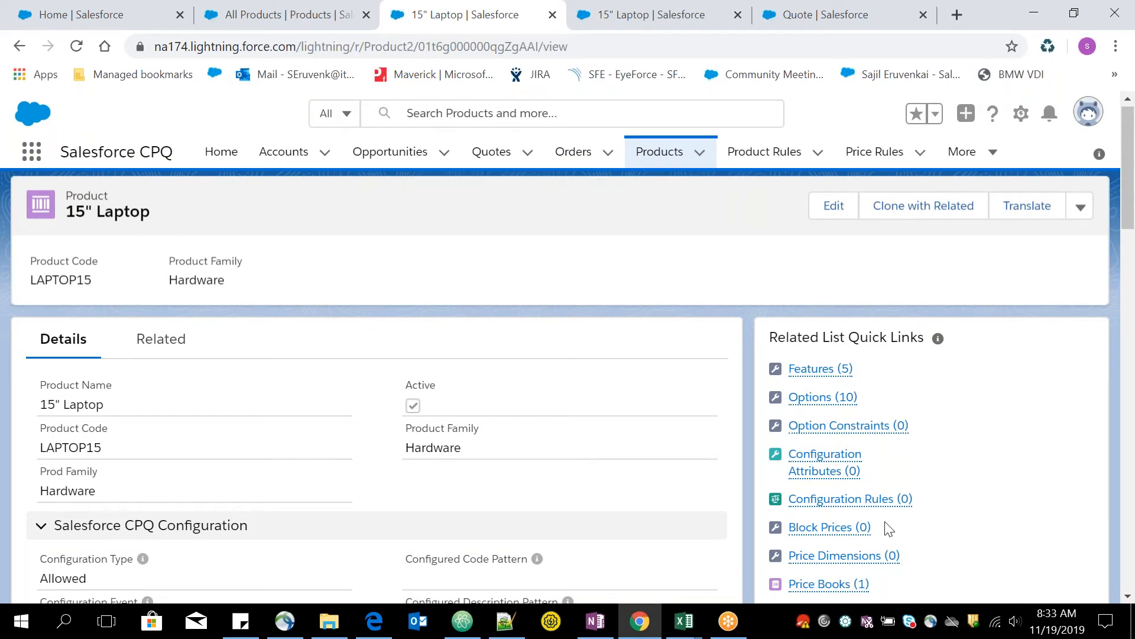
# Start a new product rule named "Software DYnamic Bundle" with the type Filter.
pyautogui.click(818, 154)
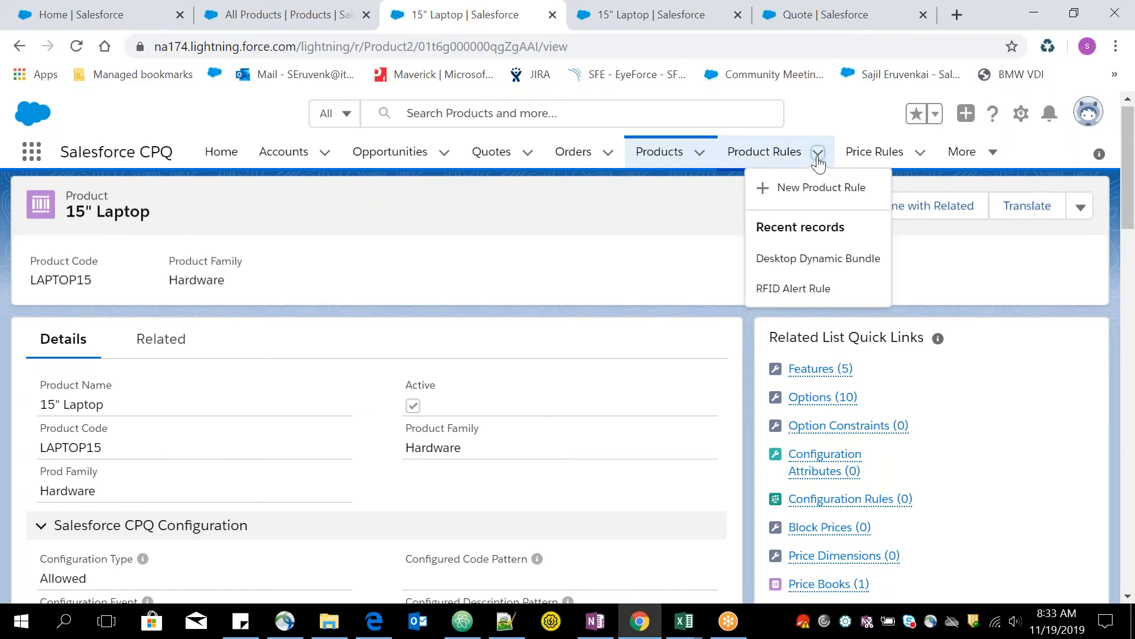
pyautogui.click(768, 187)
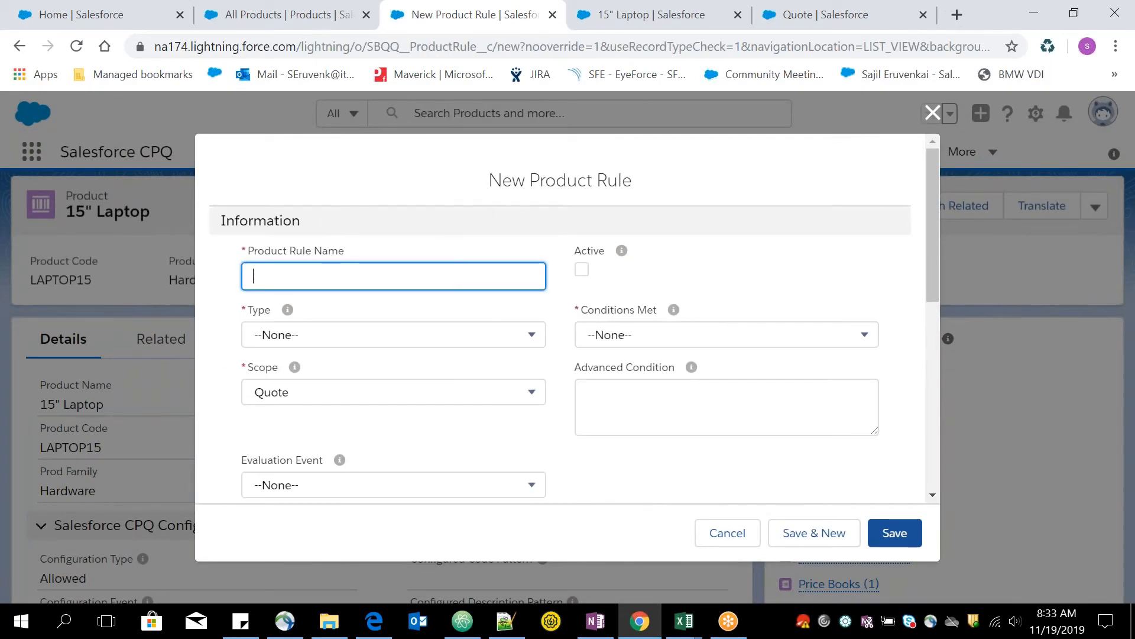
pyautogui.write('Software DYnamic B')
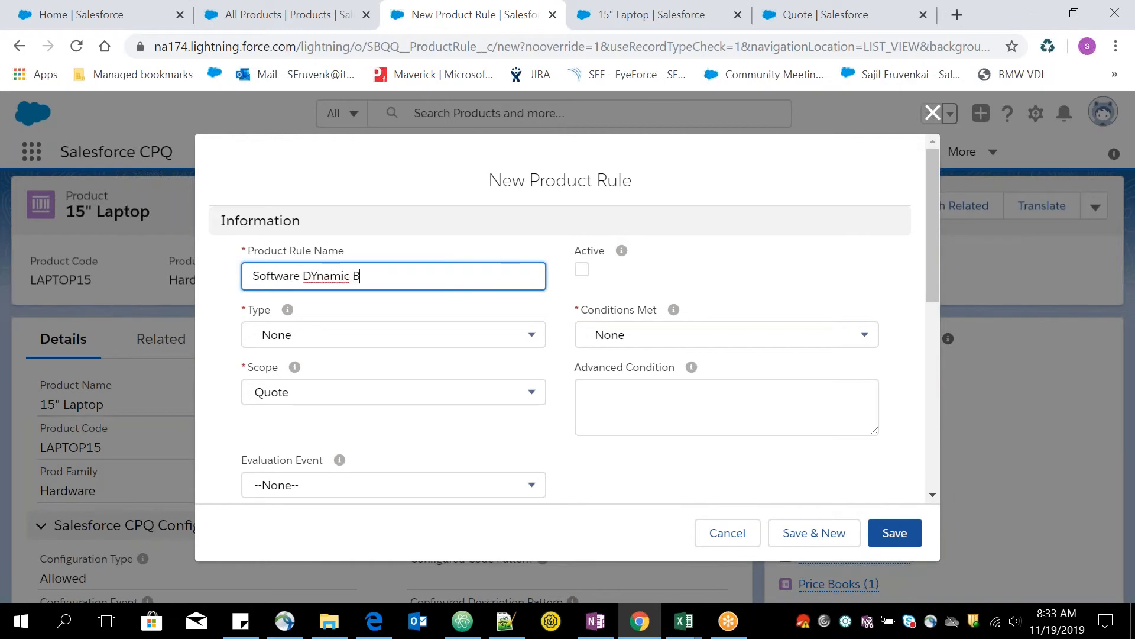
pyautogui.write('undle')
pyautogui.click(298, 335)
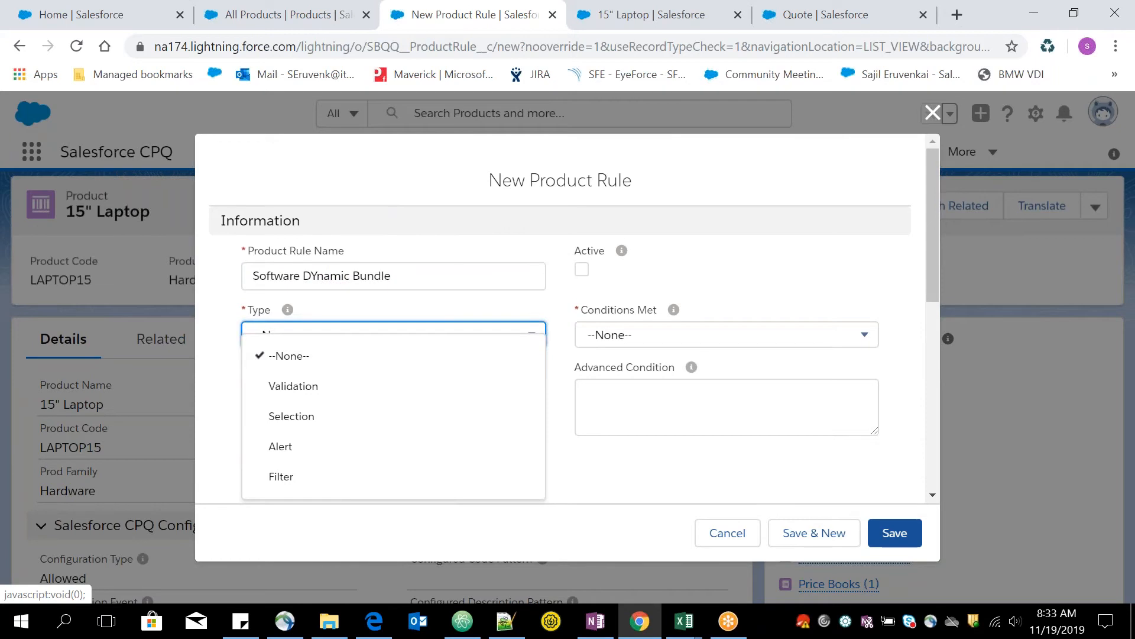
pyautogui.click(281, 476)
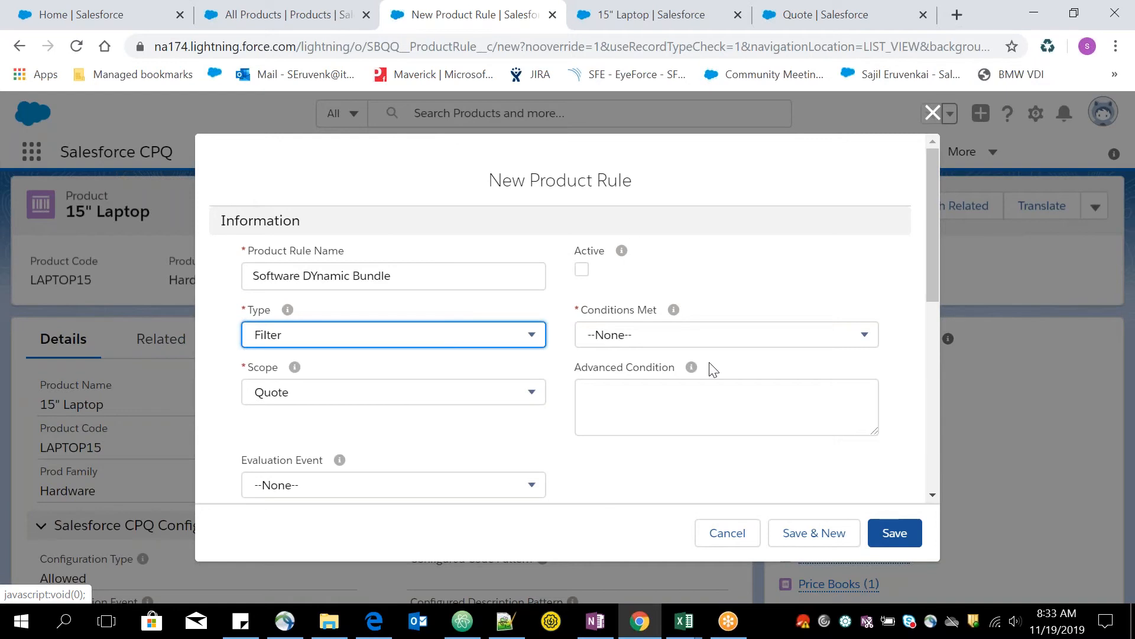
# Activate the product rule and set Conditions Met to All, Scope to Product and Evaluation Event to Always.
pyautogui.click(588, 274)
pyautogui.click(620, 343)
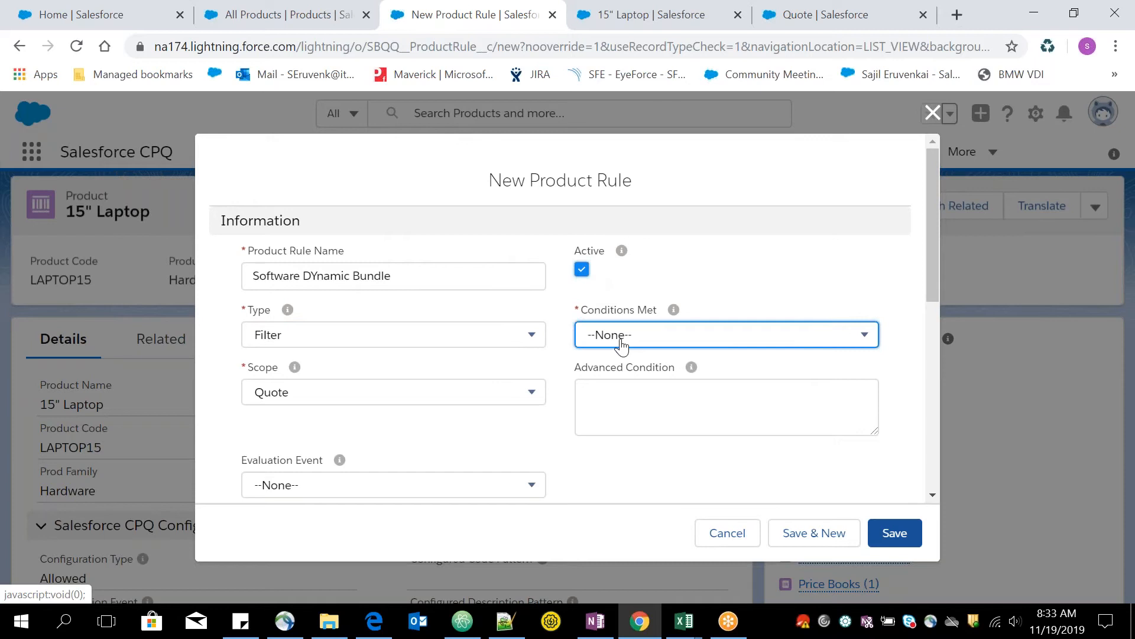
pyautogui.click(631, 406)
pyautogui.click(310, 395)
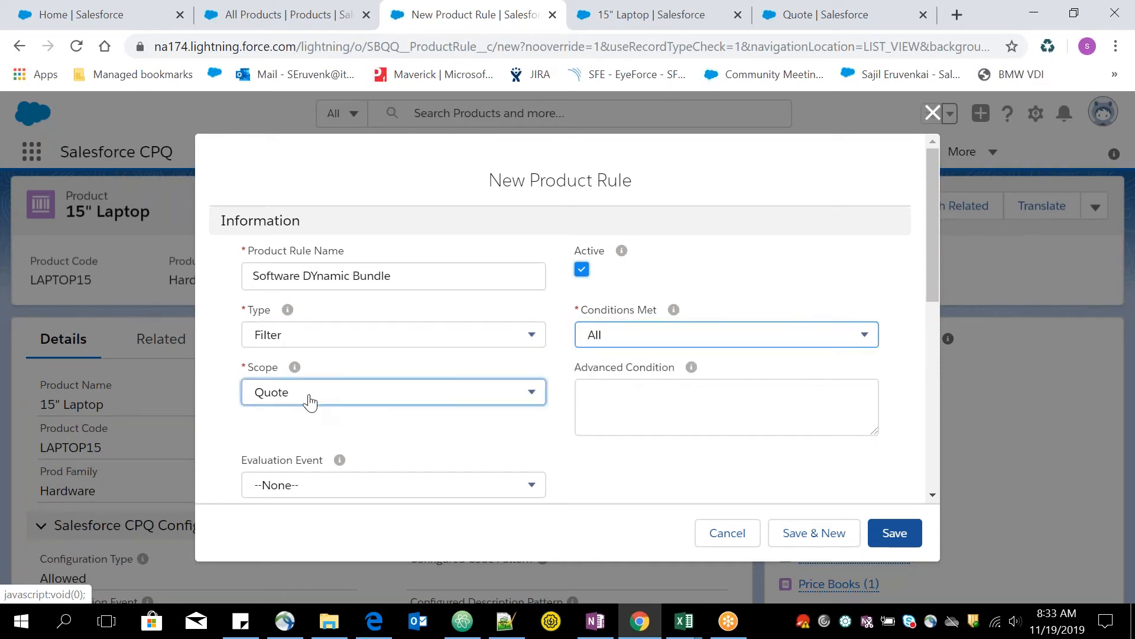
pyautogui.click(319, 475)
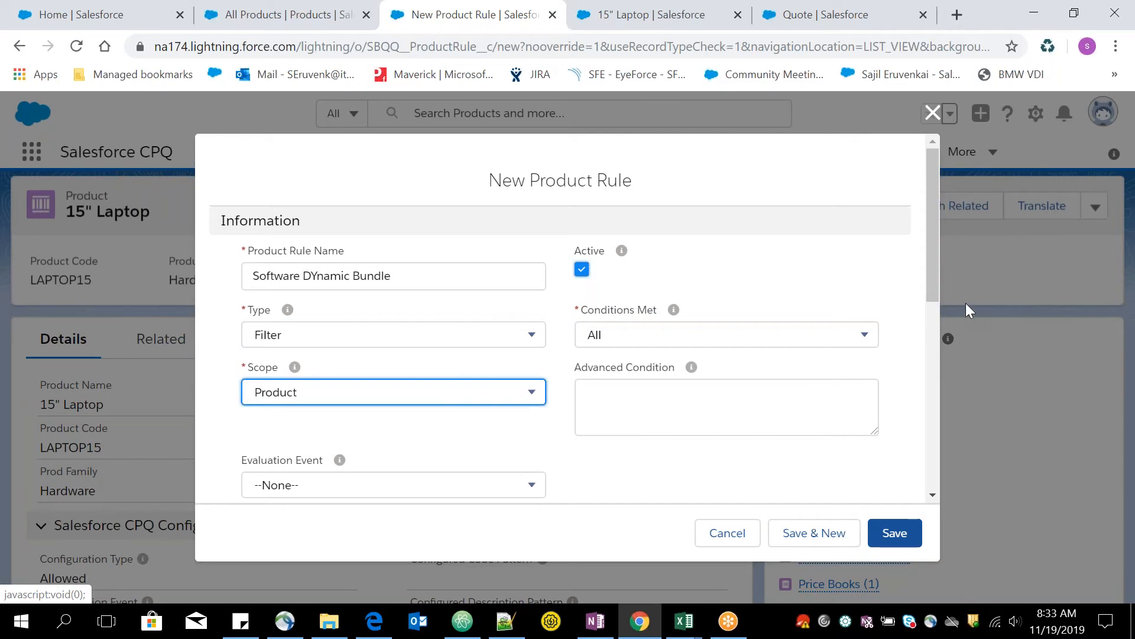
pyautogui.scroll(-3, 931, 296)
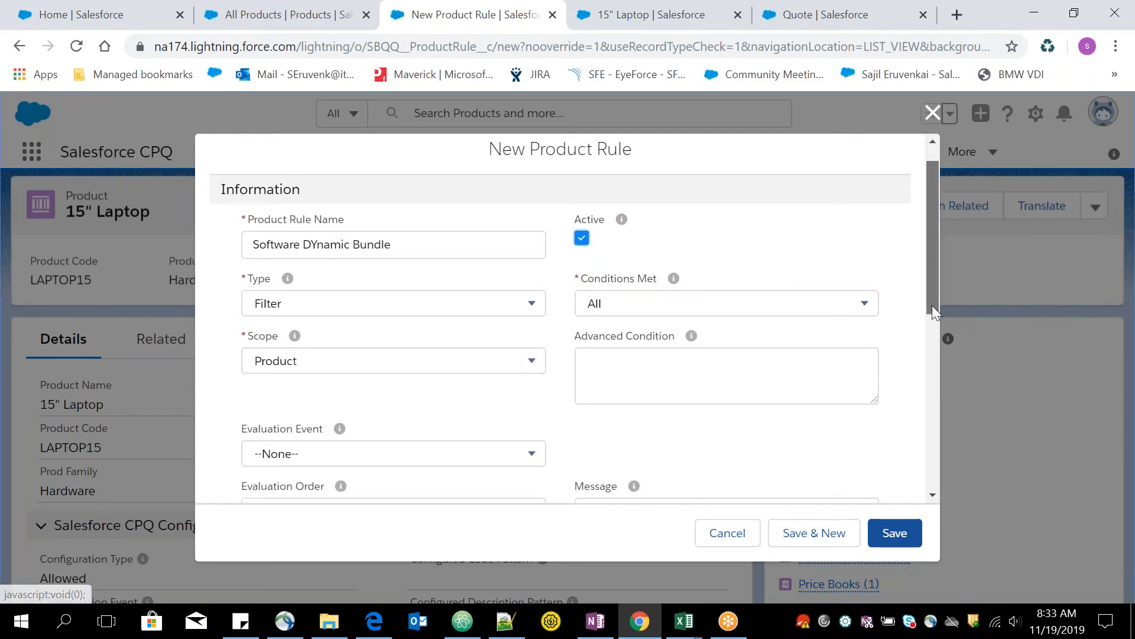
pyautogui.click(416, 417)
pyautogui.click(321, 475)
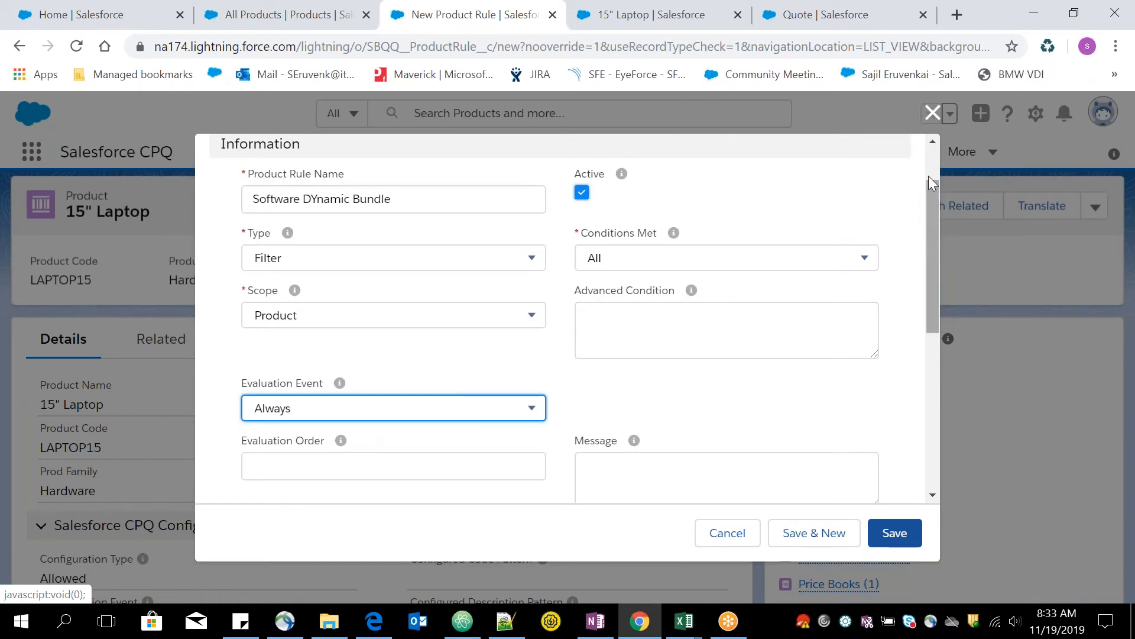
# Correct the product rule's name to "Software Dynamic Bundle" and save the rule.
pyautogui.scroll(3, 928, 175)
pyautogui.moveTo(424, 277); pyautogui.dragTo(250, 278)
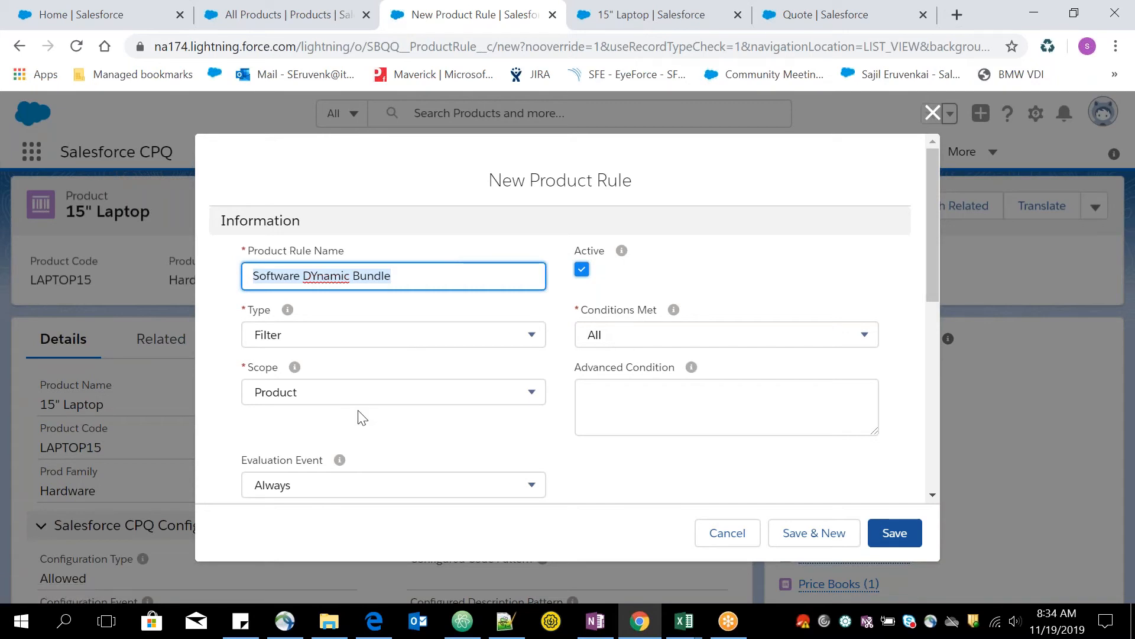
pyautogui.click(319, 276)
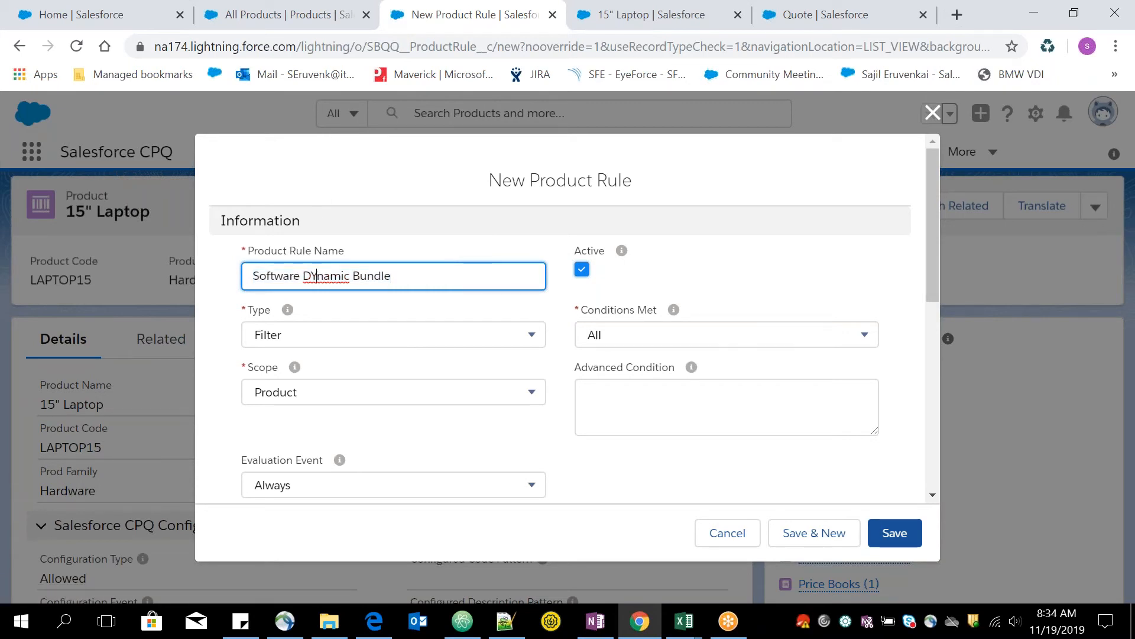
pyautogui.press('BackSpace')
pyautogui.write('y')
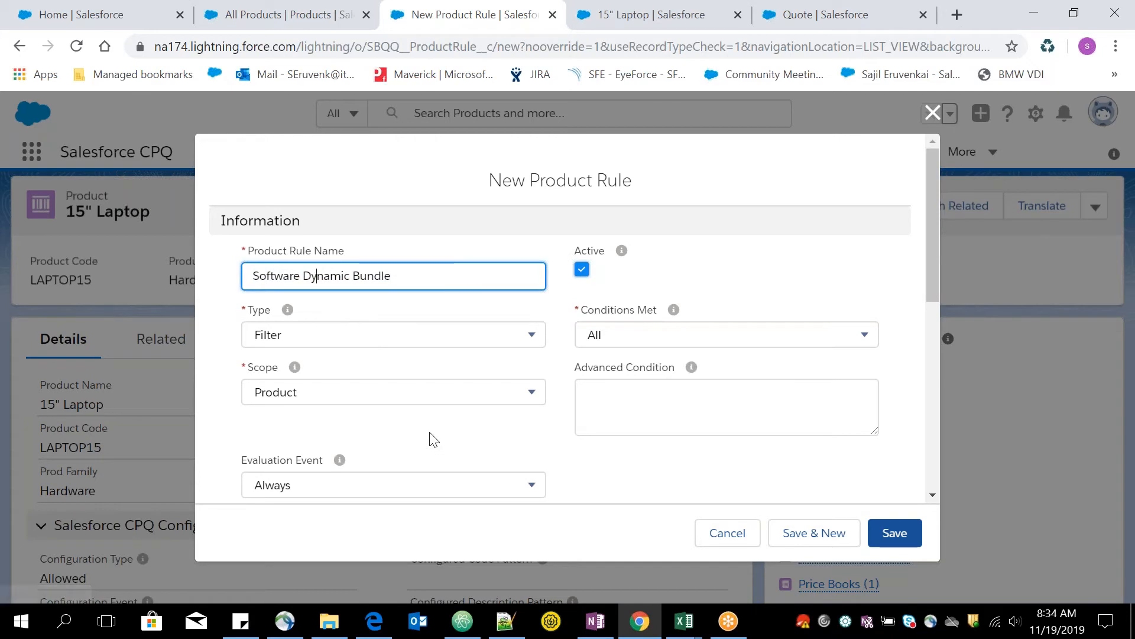
pyautogui.moveTo(935, 297); pyautogui.dragTo(934, 318)
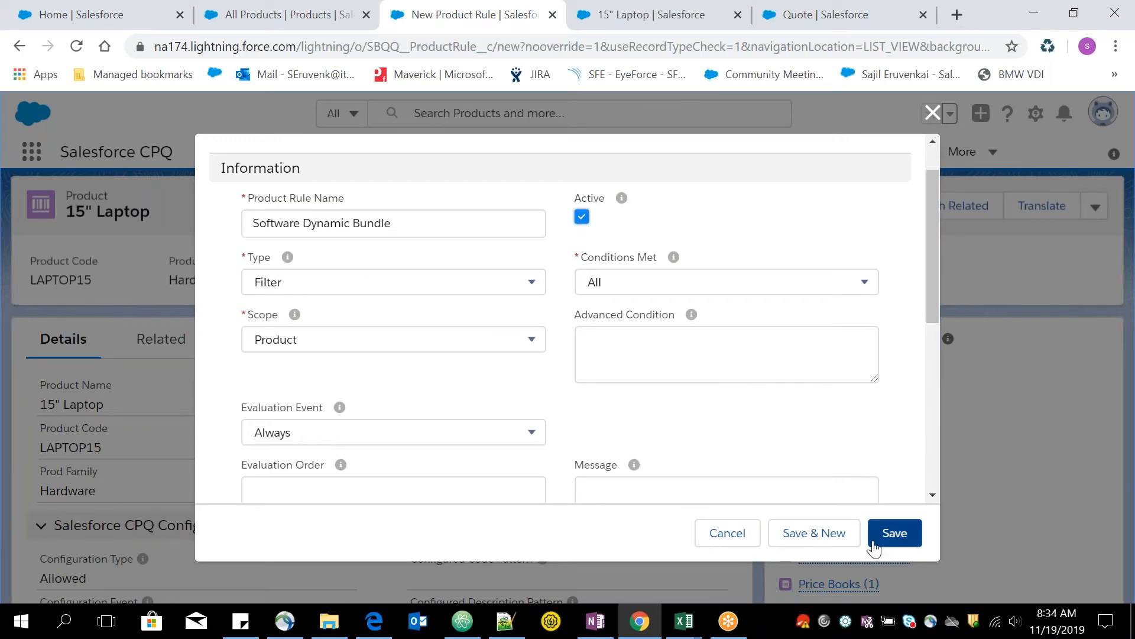
pyautogui.click(897, 538)
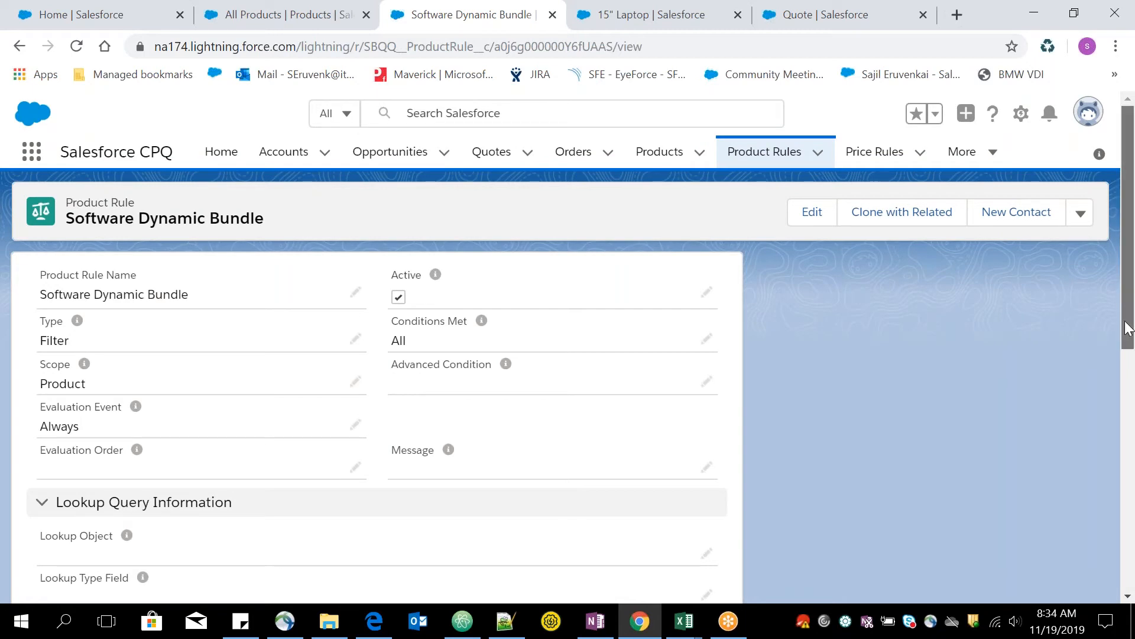
# Start a new action for the Software Dynamic Bundle rule and set its type to Default Filter.
pyautogui.scroll(-2, 1129, 331)
pyautogui.moveTo(1126, 350); pyautogui.dragTo(1130, 494)
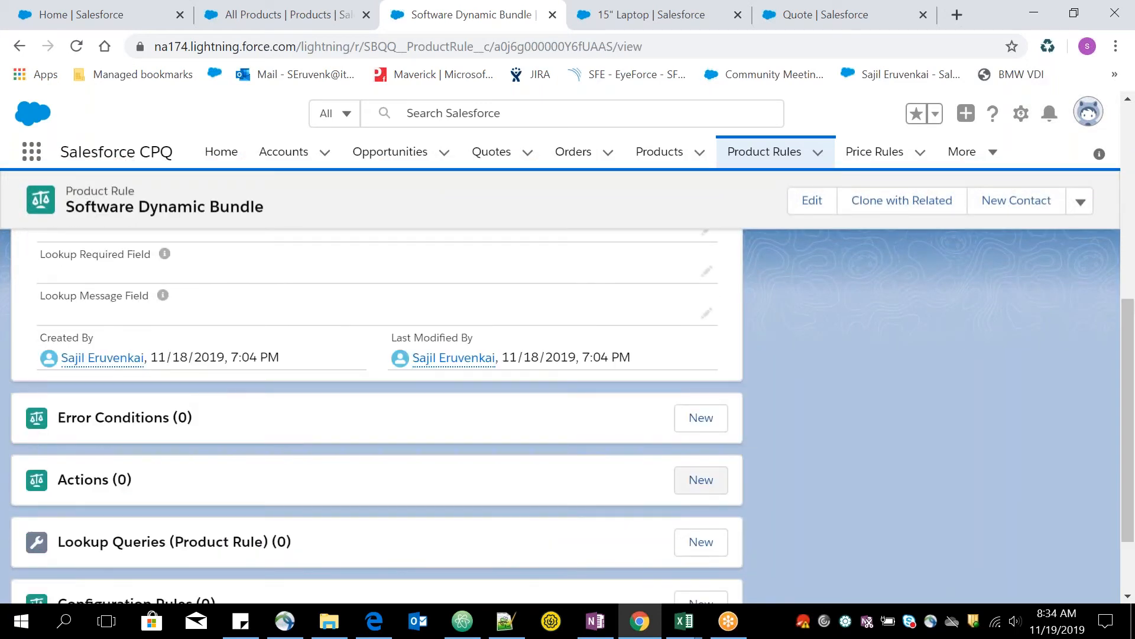
pyautogui.click(701, 477)
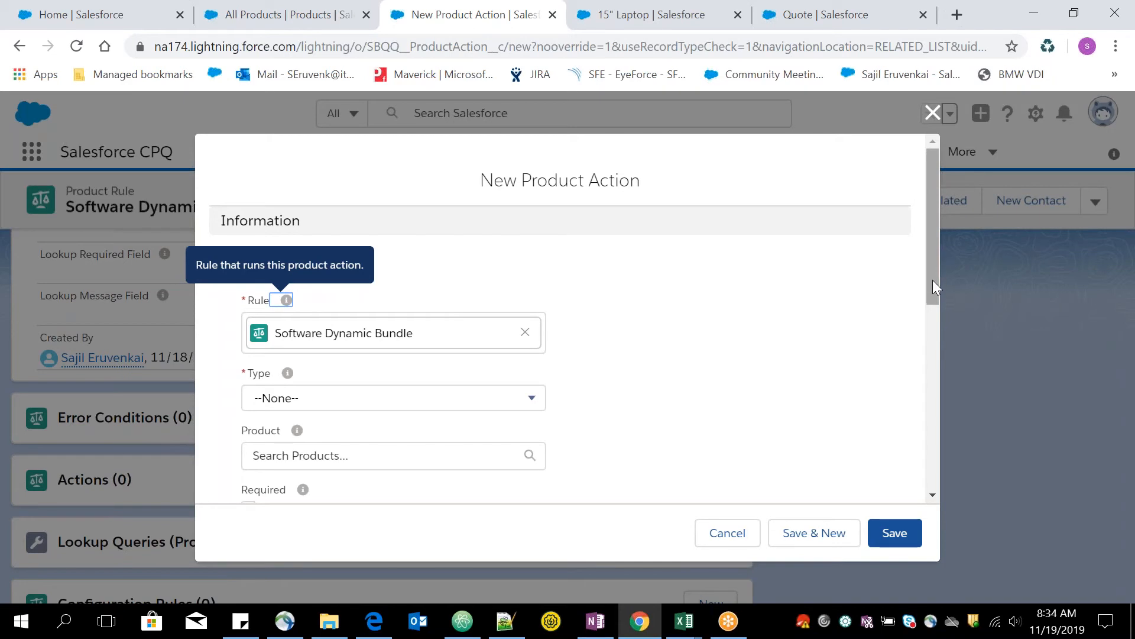
pyautogui.scroll(-1, 933, 287)
pyautogui.scroll(-1, 821, 324)
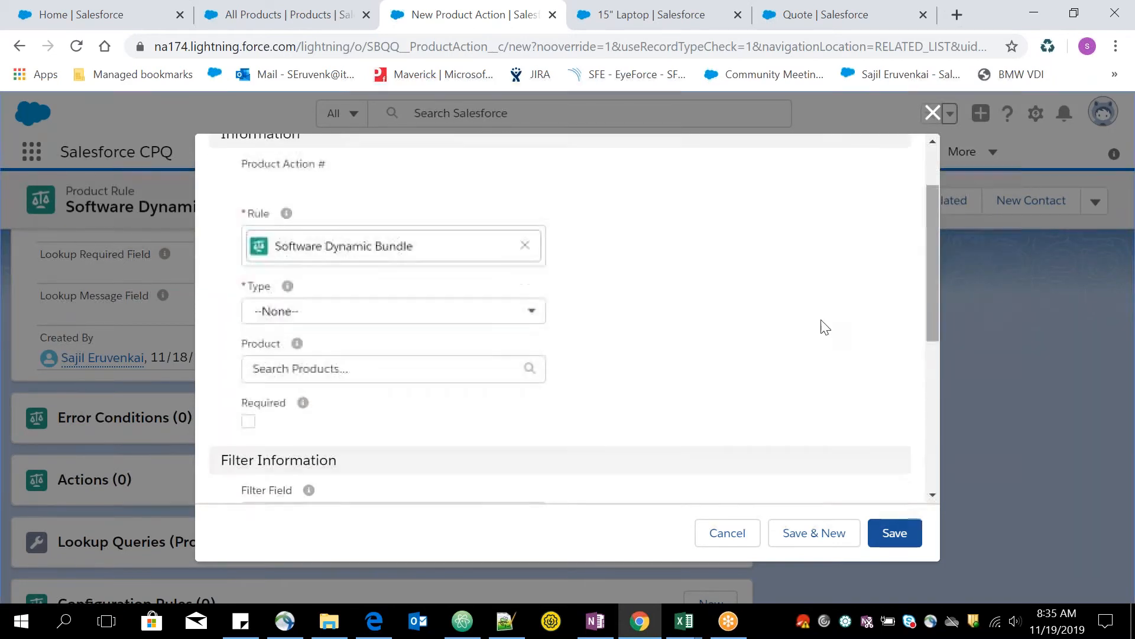
pyautogui.click(380, 325)
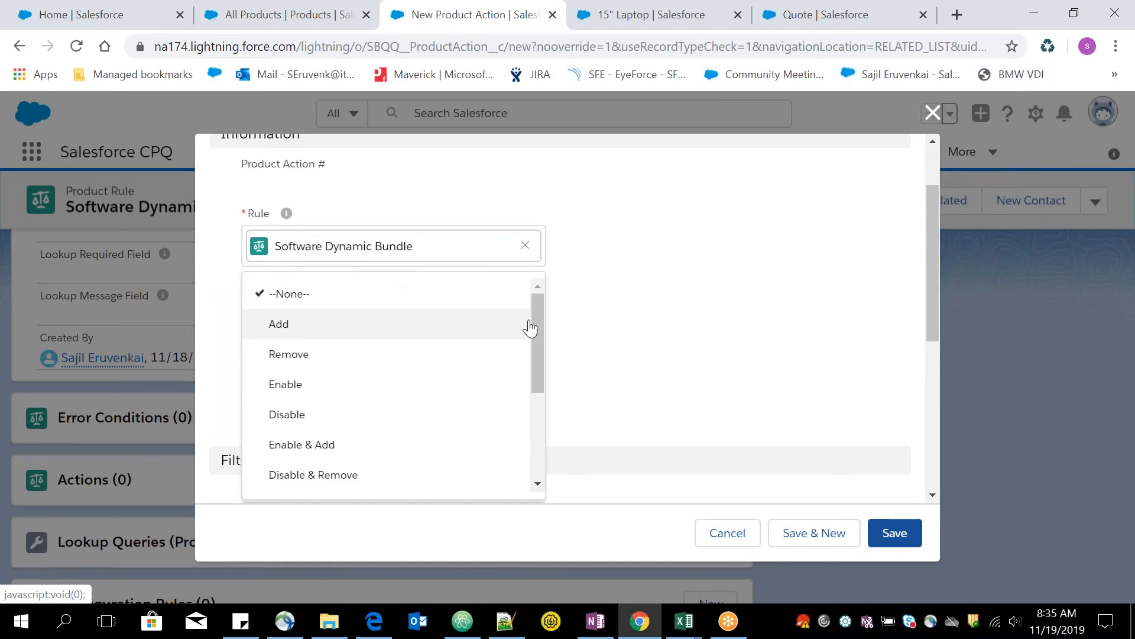
pyautogui.moveTo(539, 322); pyautogui.dragTo(537, 351)
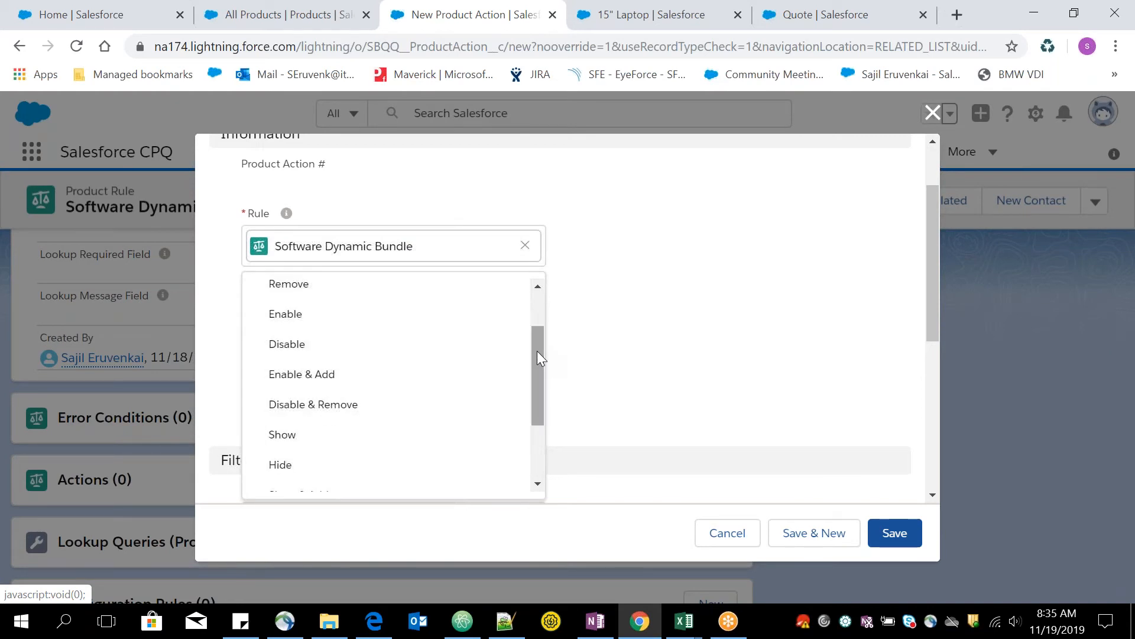
pyautogui.moveTo(537, 351); pyautogui.dragTo(538, 420)
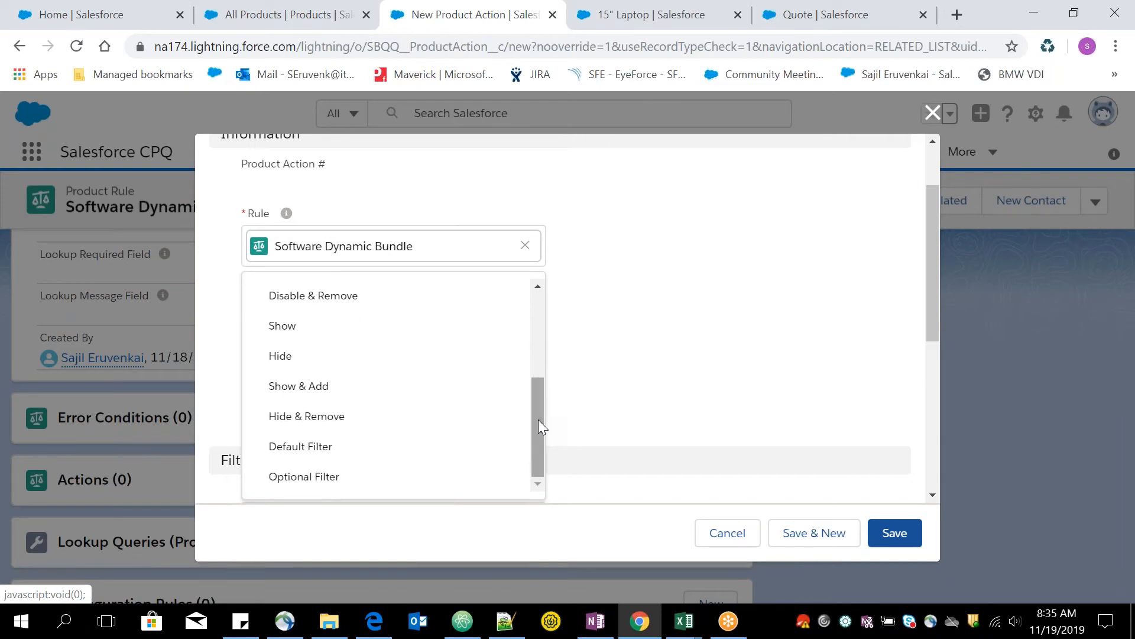
pyautogui.click(357, 447)
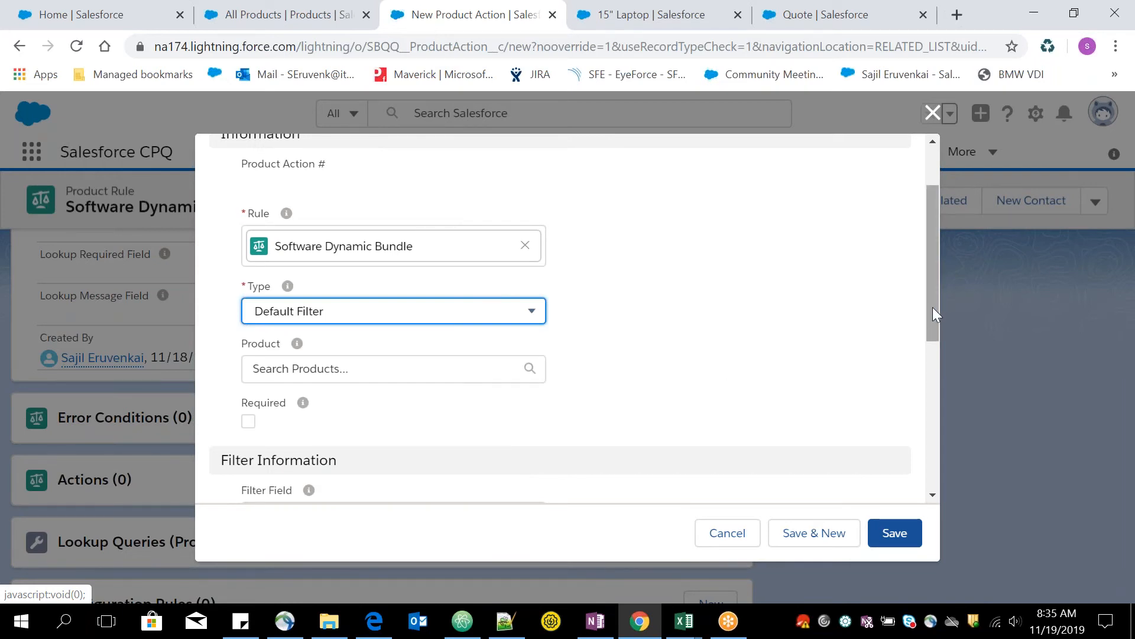
# Set the new product action's filter field to Prod_Family__c.
pyautogui.moveTo(933, 308); pyautogui.dragTo(935, 376)
pyautogui.click(421, 385)
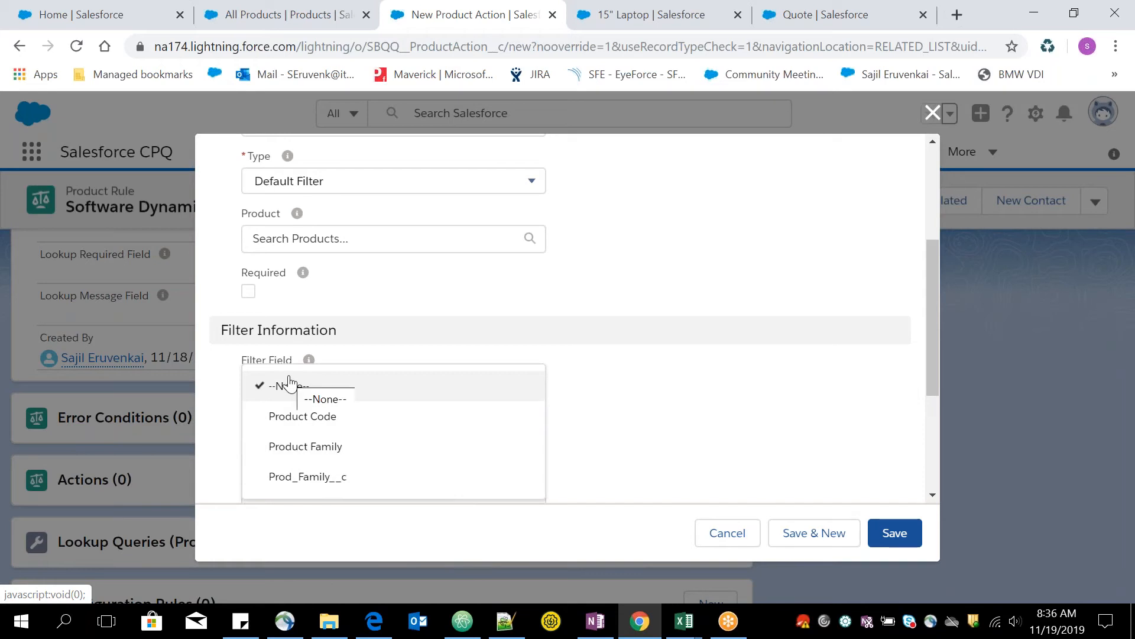
pyautogui.click(310, 479)
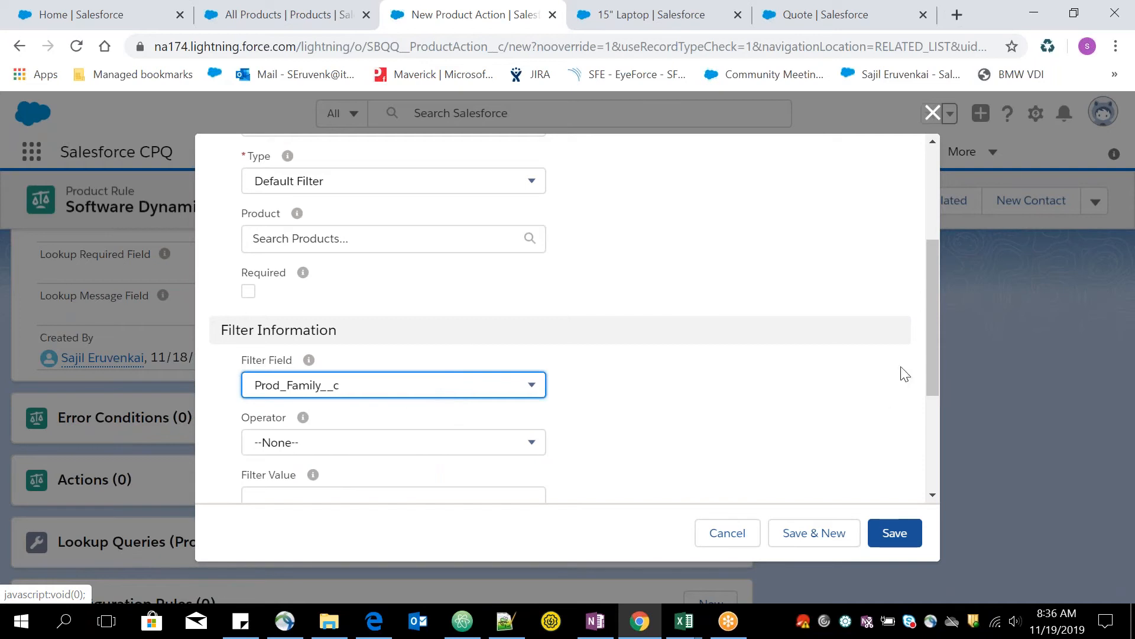
pyautogui.moveTo(931, 375); pyautogui.dragTo(646, 392)
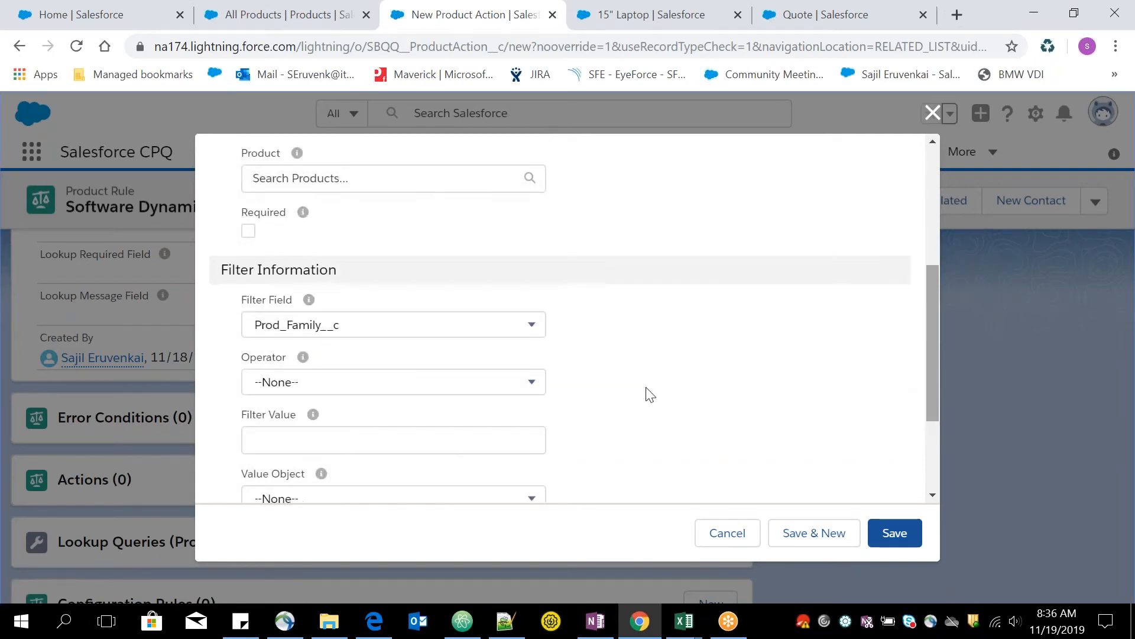
# Set the product action's operator to equals and its filter value to Software, and save the action.
pyautogui.click(364, 392)
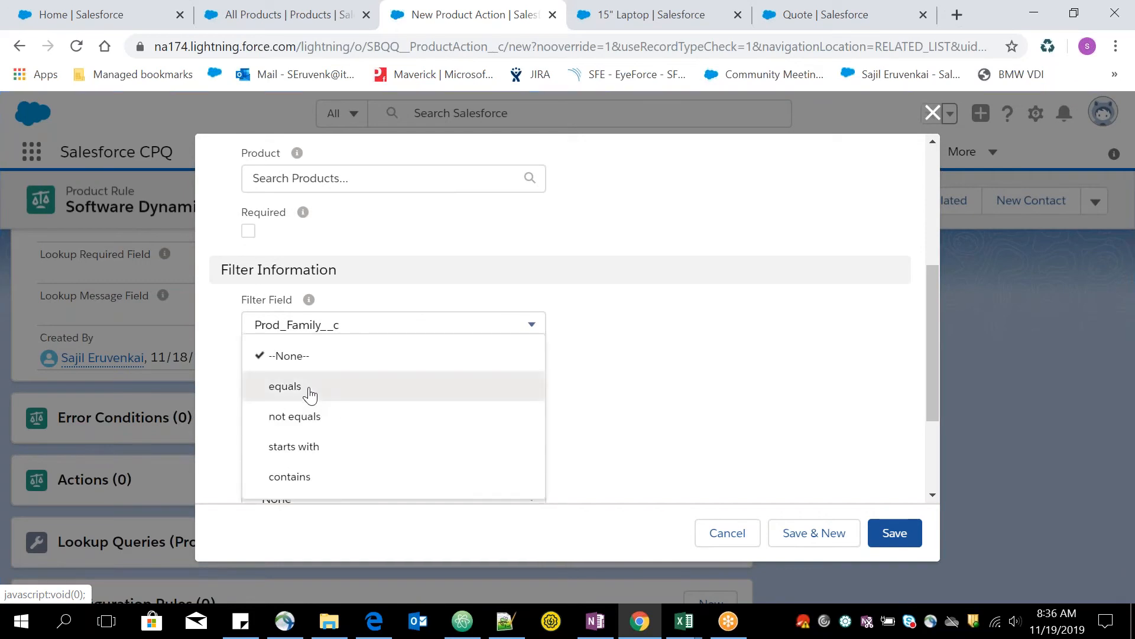
pyautogui.click(307, 392)
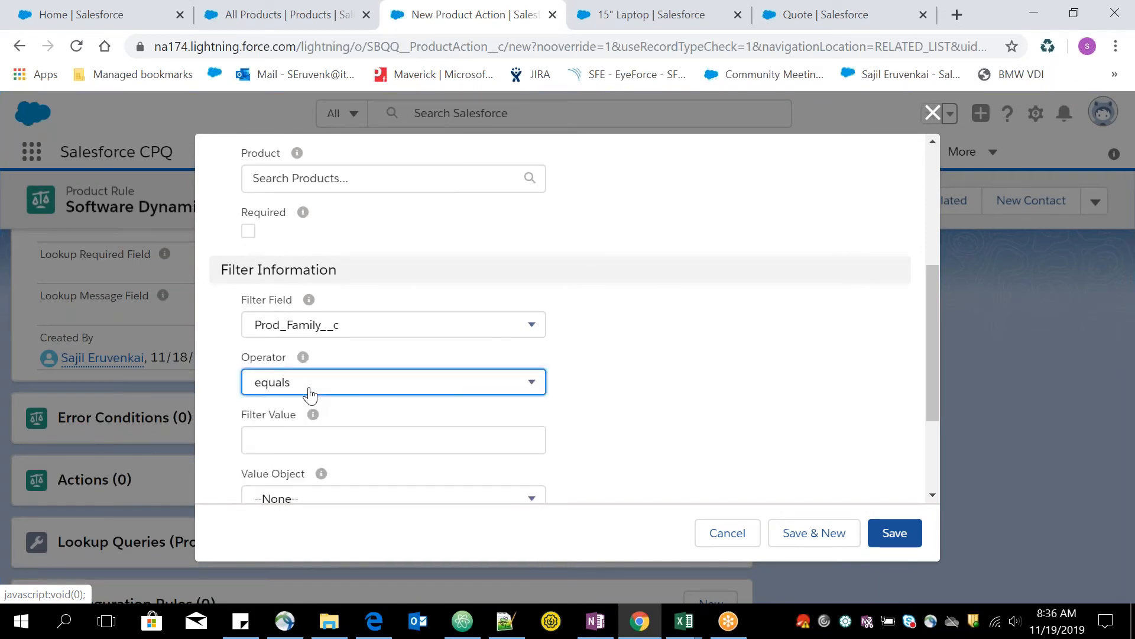
pyautogui.click(325, 450)
pyautogui.write('Software')
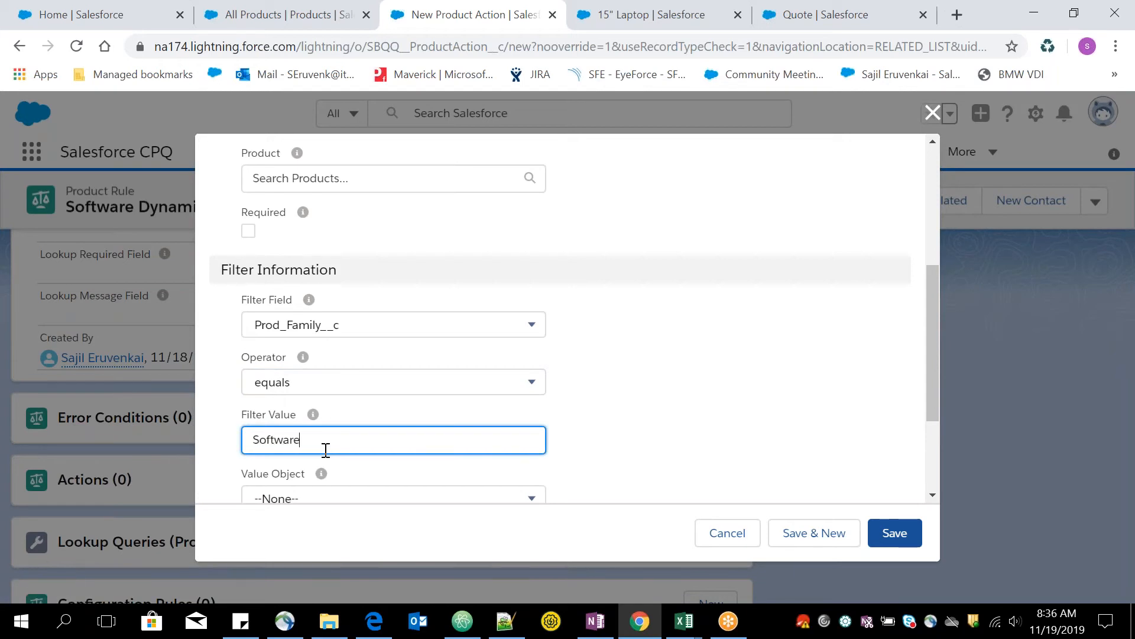
pyautogui.moveTo(932, 380); pyautogui.dragTo(928, 432)
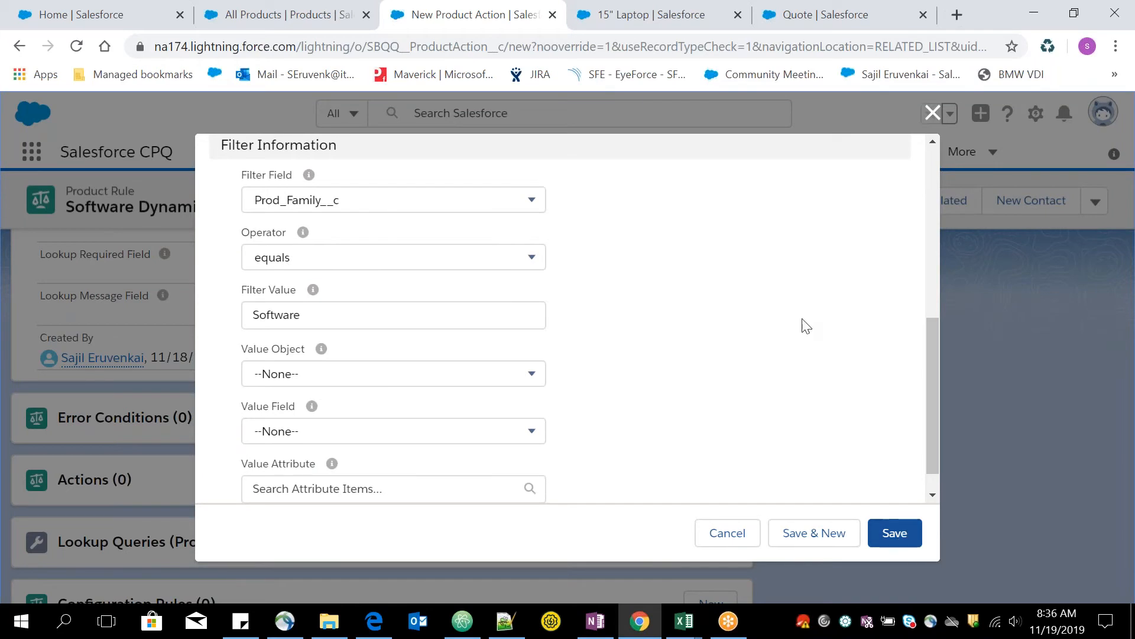
pyautogui.click(903, 534)
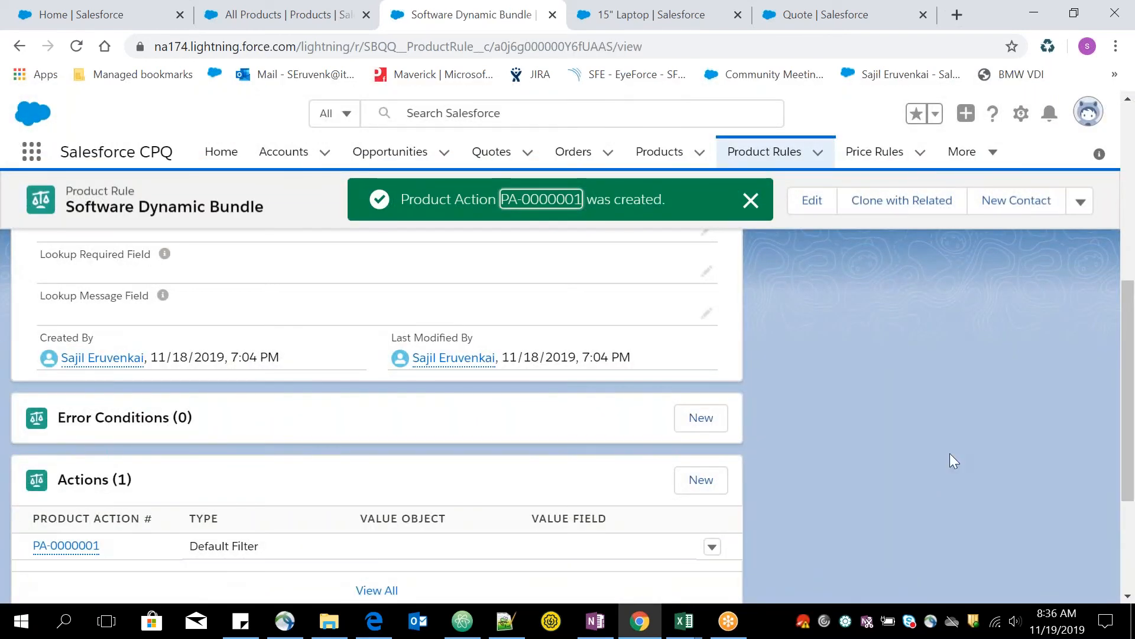
# Start a new configuration rule for the Software Dynamic Bundle rule and choose 15" Laptop as its product.
pyautogui.scroll(-3, 1123, 384)
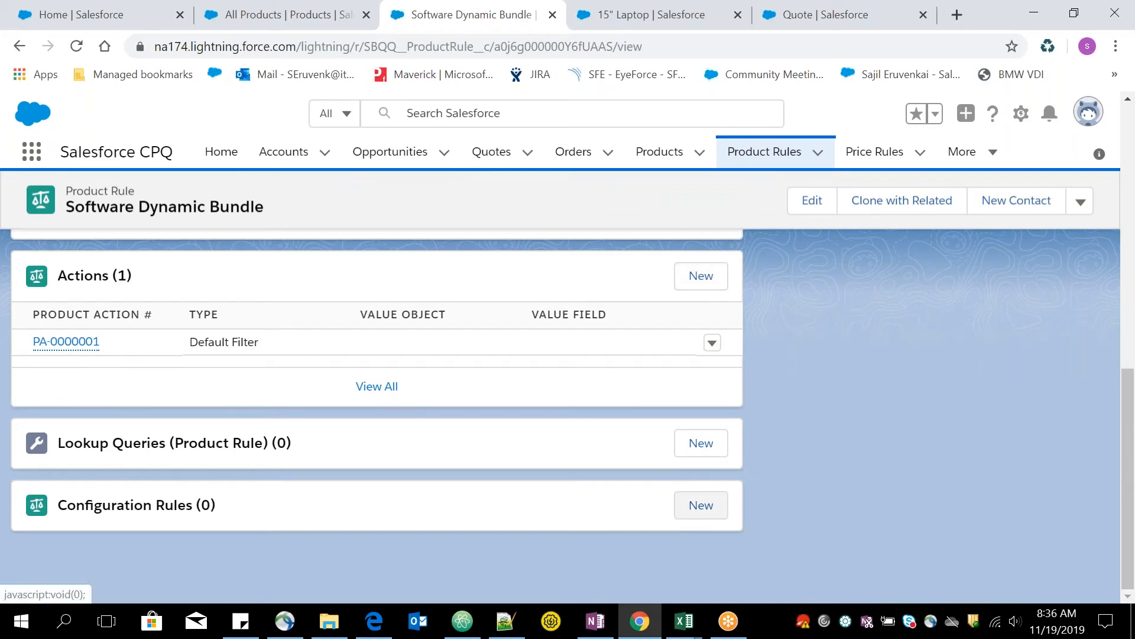
pyautogui.click(701, 504)
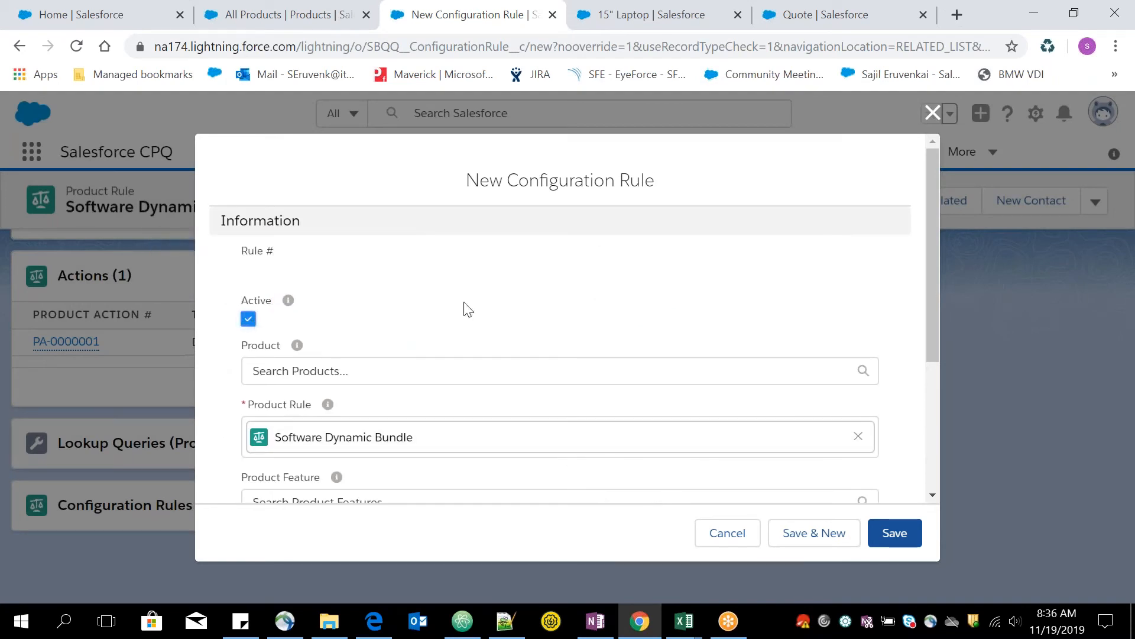
pyautogui.click(319, 371)
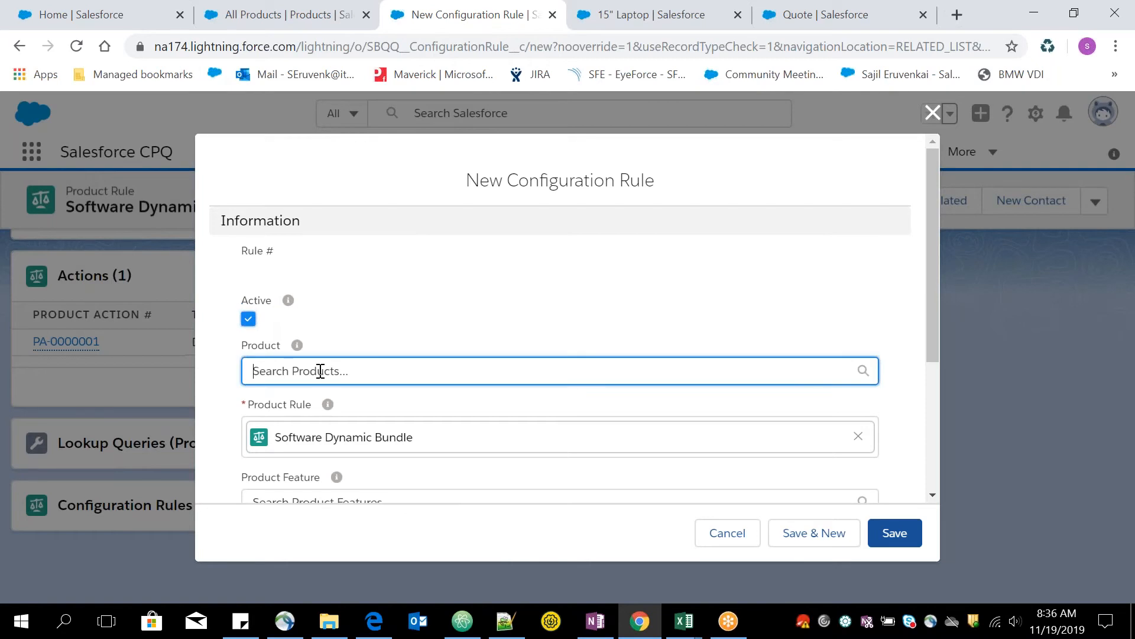
pyautogui.write('laptop')
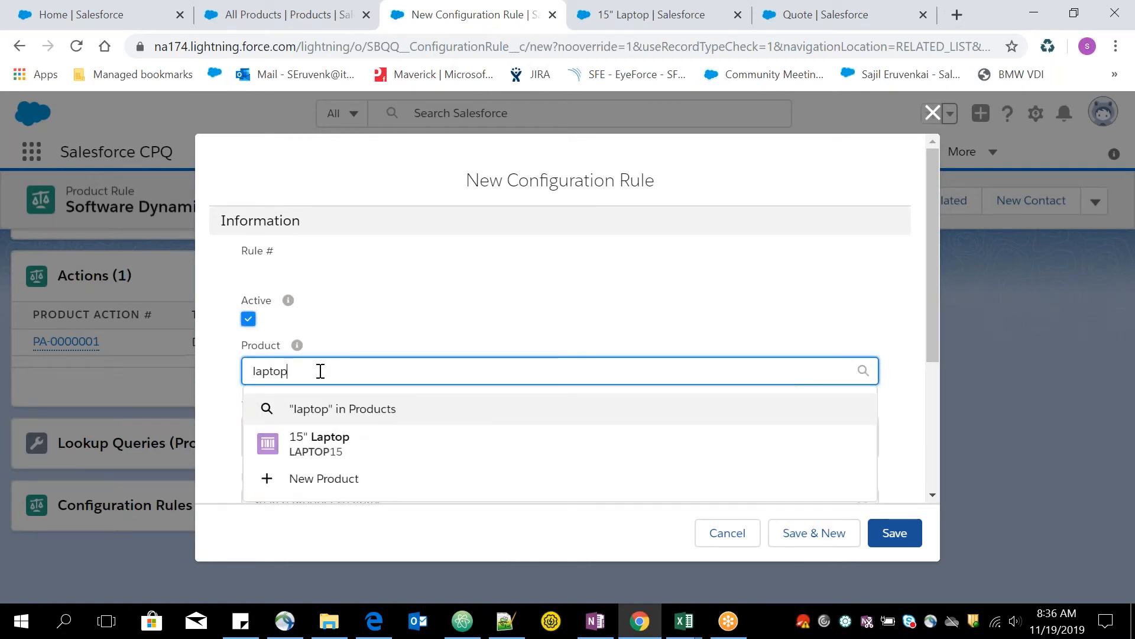
pyautogui.click(331, 438)
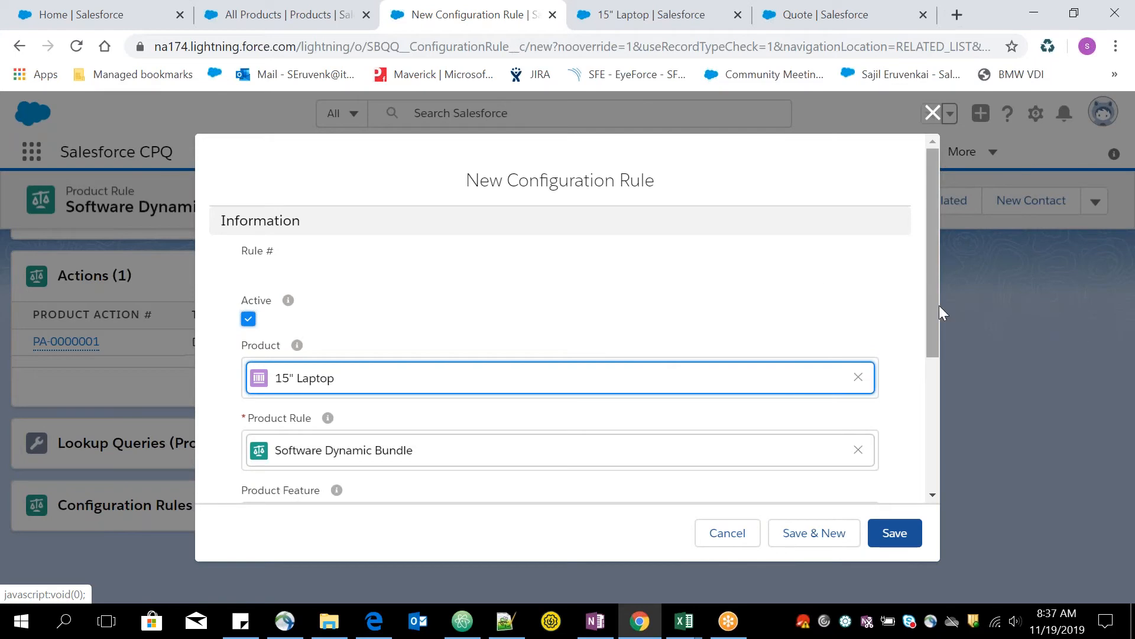
# Set the configuration rule's product feature to Software and save the configuration rule.
pyautogui.scroll(-2, 939, 305)
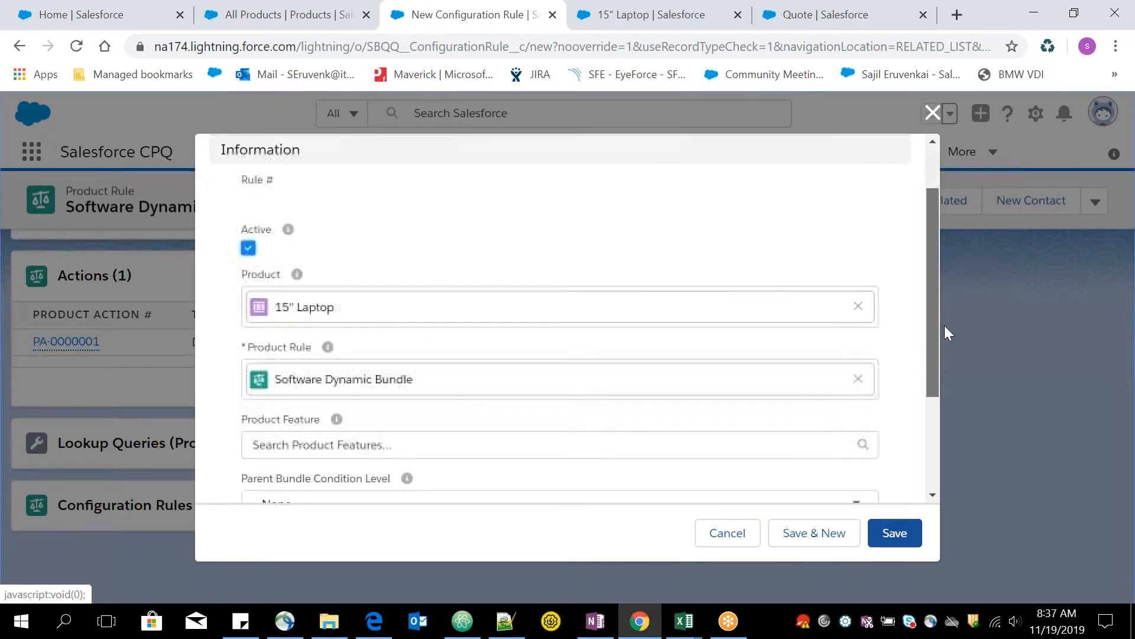
pyautogui.scroll(-1, 948, 337)
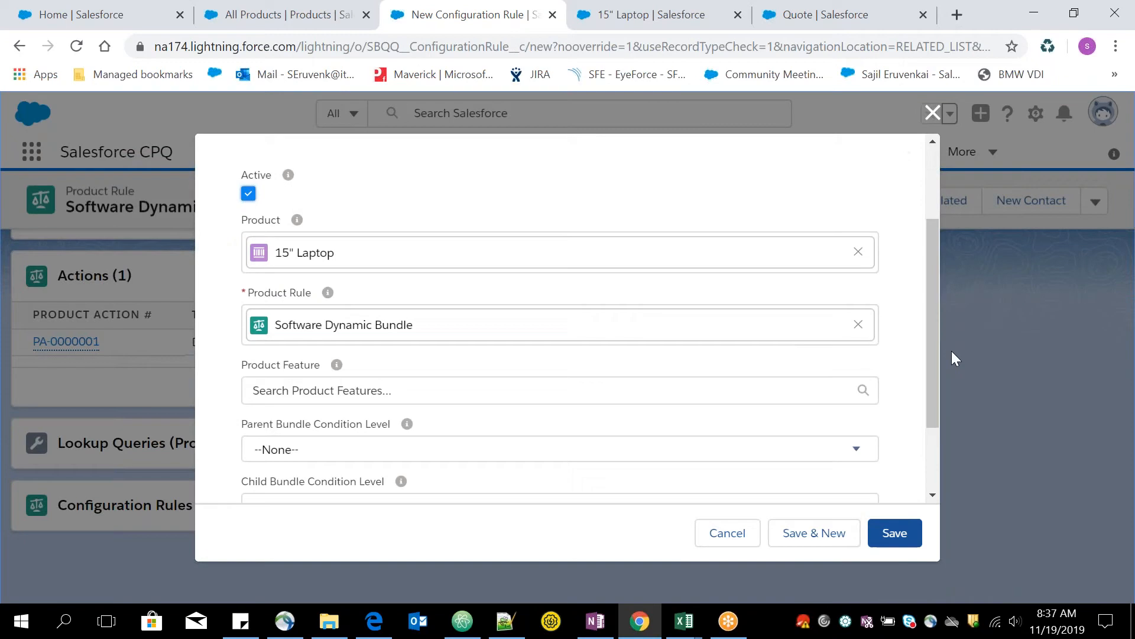
pyautogui.click(307, 387)
pyautogui.write('software')
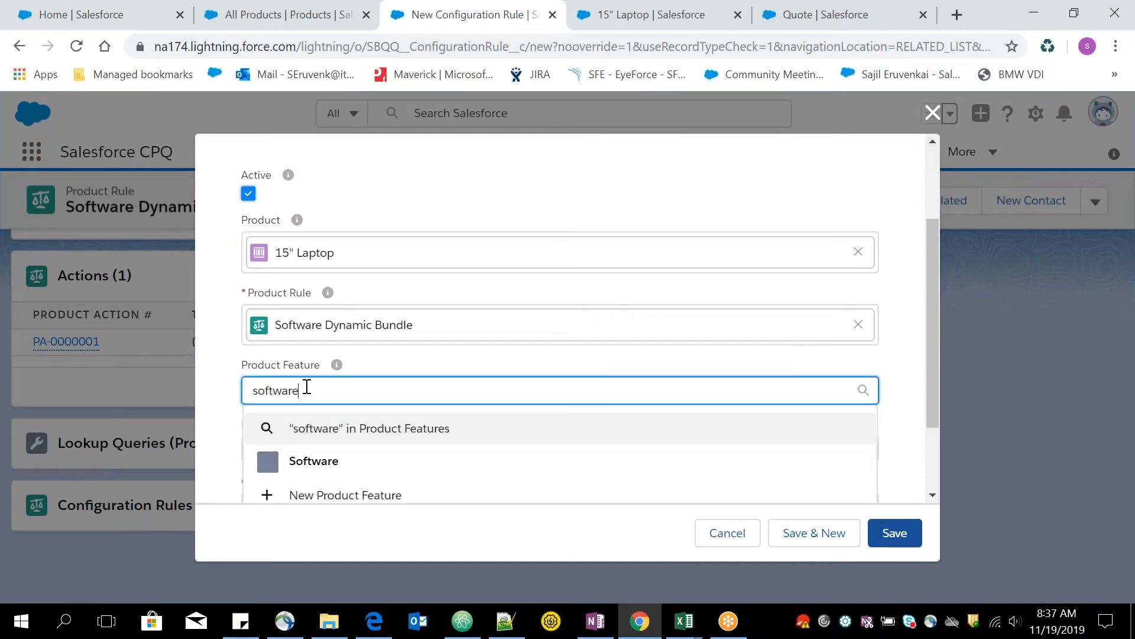
pyautogui.click(299, 461)
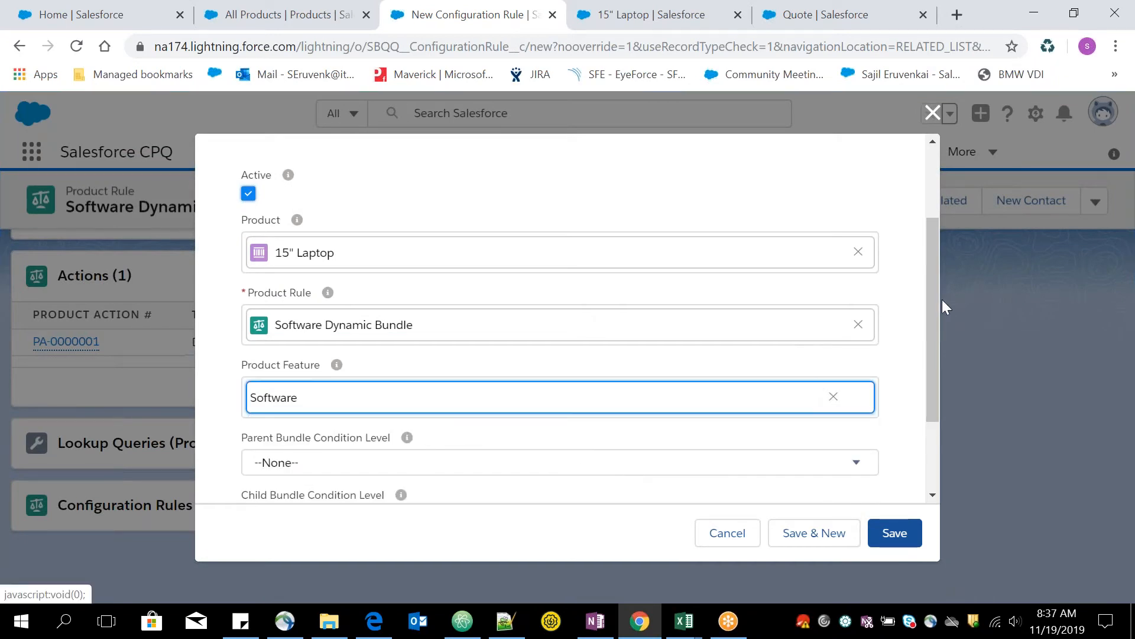
pyautogui.moveTo(931, 306); pyautogui.dragTo(931, 251)
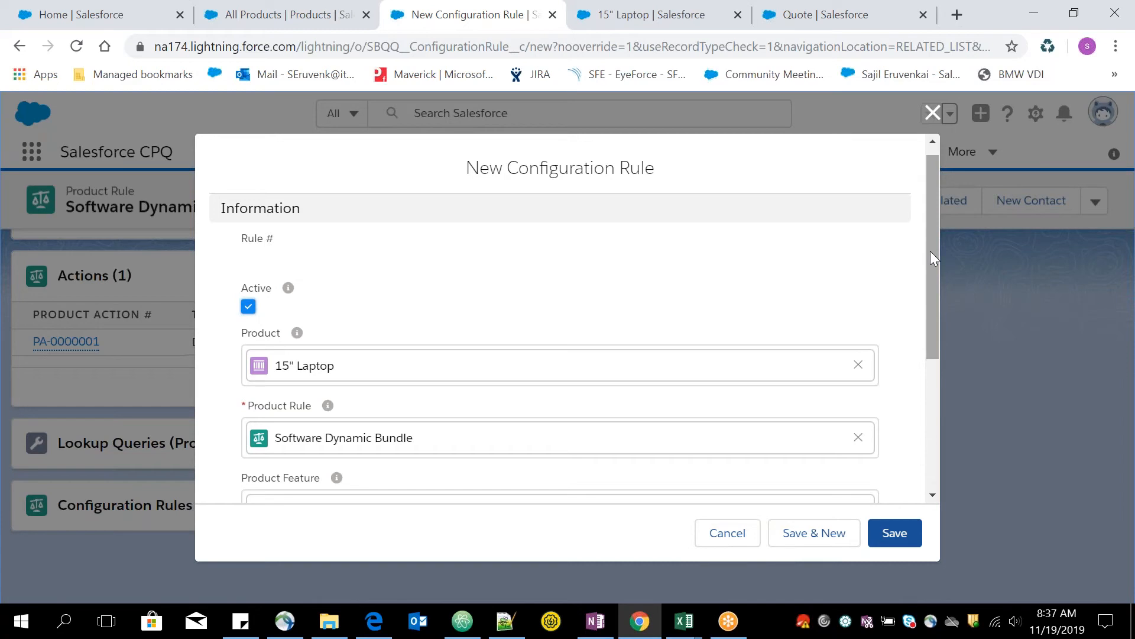
pyautogui.moveTo(931, 250); pyautogui.dragTo(927, 368)
pyautogui.click(894, 533)
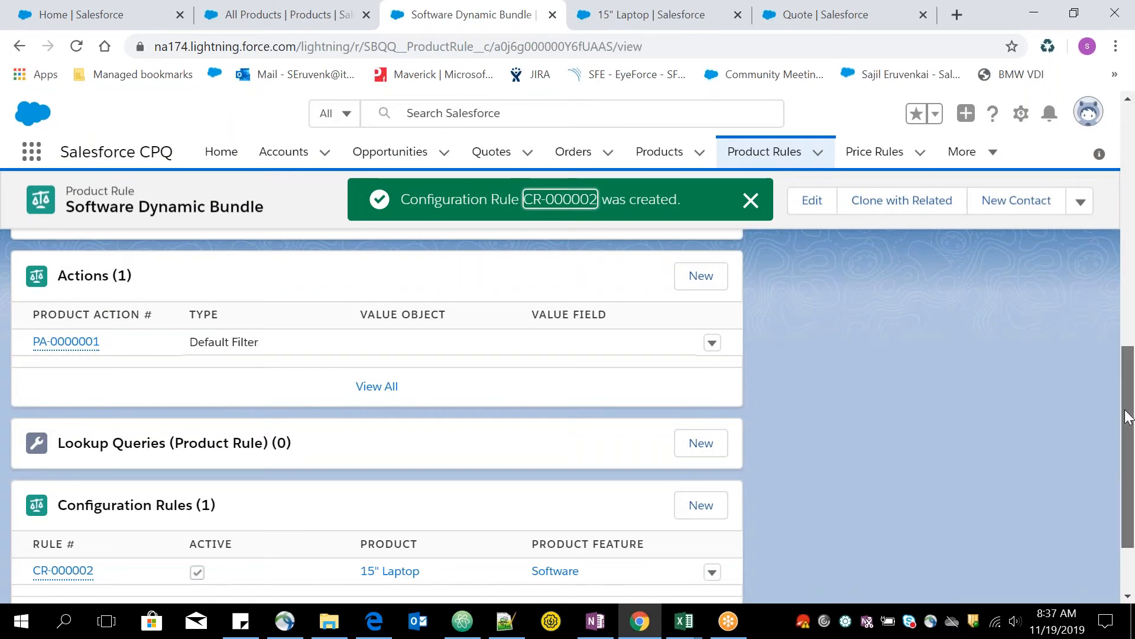
# Review the Software Dynamic Bundle rule's details, its filter action and its configuration rule.
pyautogui.scroll(1, 1128, 420)
pyautogui.moveTo(76, 401)
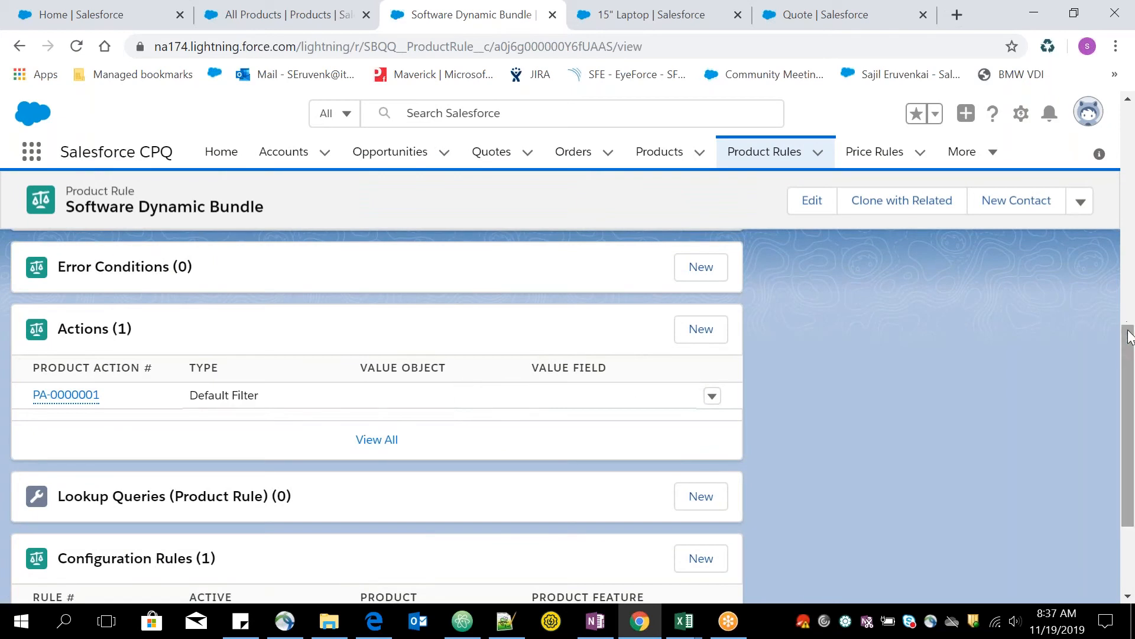
pyautogui.moveTo(1129, 333); pyautogui.dragTo(1133, 74)
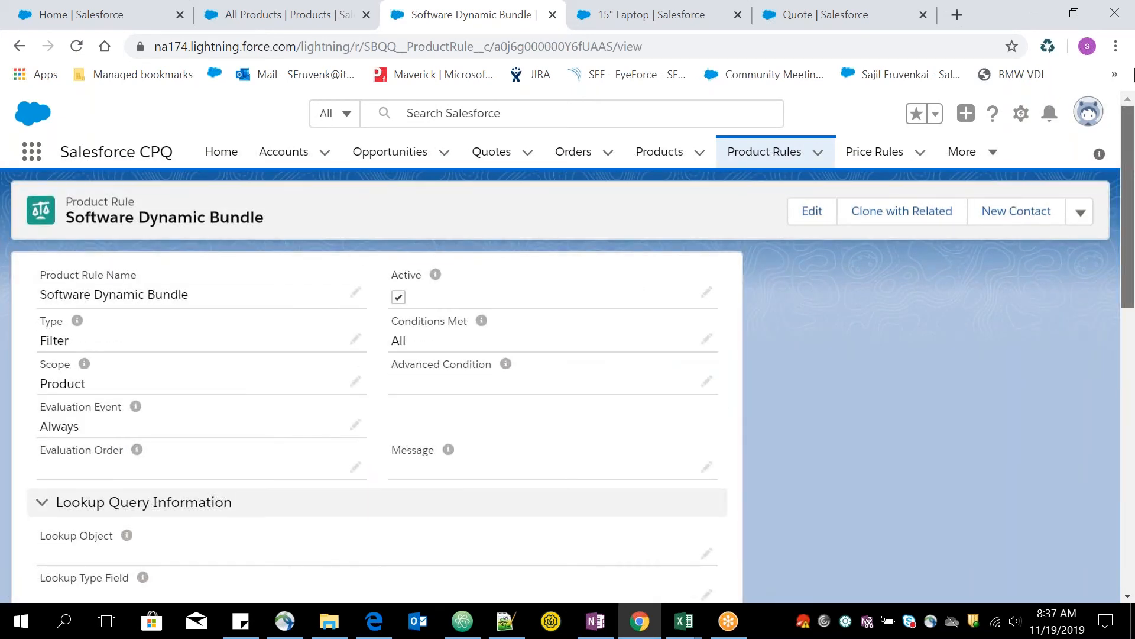
pyautogui.moveTo(1134, 120); pyautogui.dragTo(1133, 333)
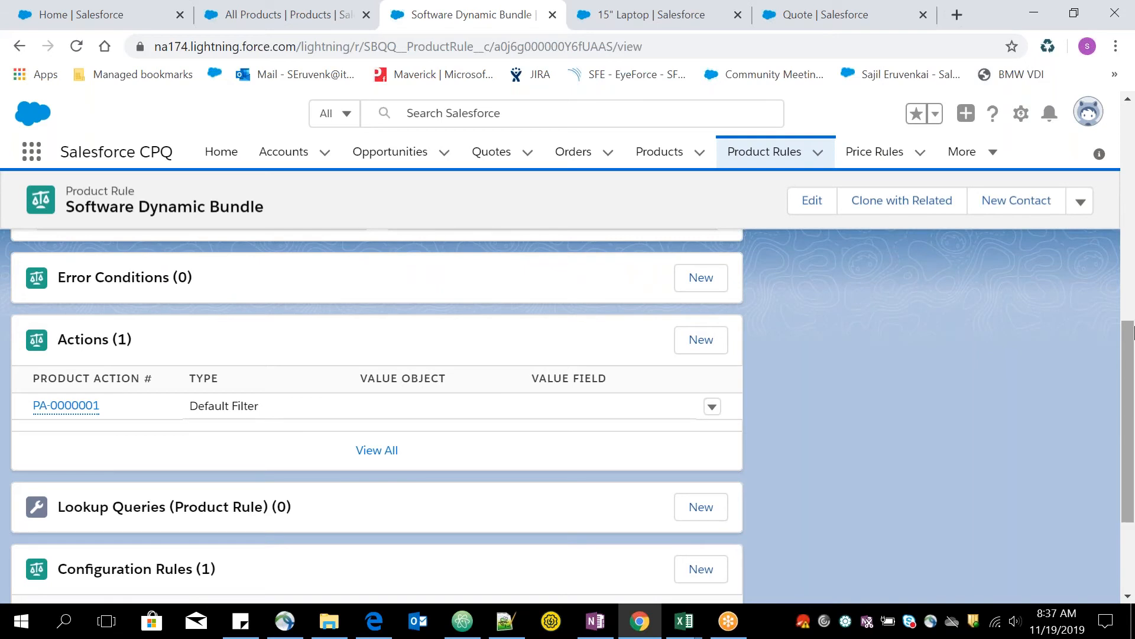
pyautogui.moveTo(1133, 333); pyautogui.dragTo(1131, 402)
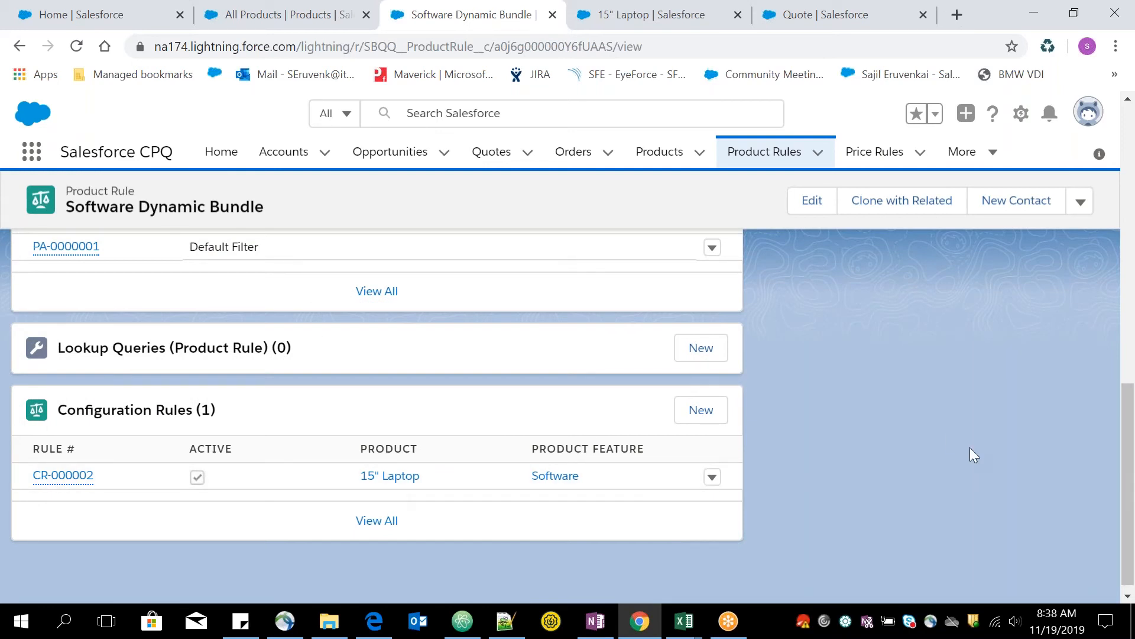
pyautogui.scroll(3, 1093, 265)
pyautogui.scroll(3, 1096, 247)
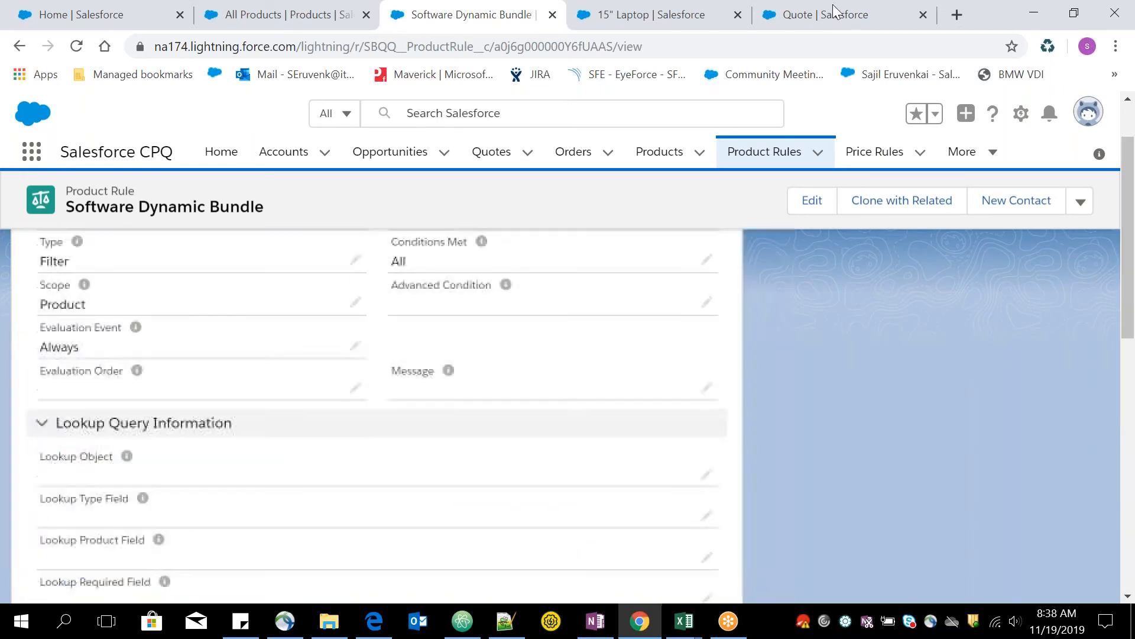
# Cancel the quote's open laptop configuration, then search the products for "laptop" and select the 15" Laptop to configure it again.
pyautogui.click(825, 15)
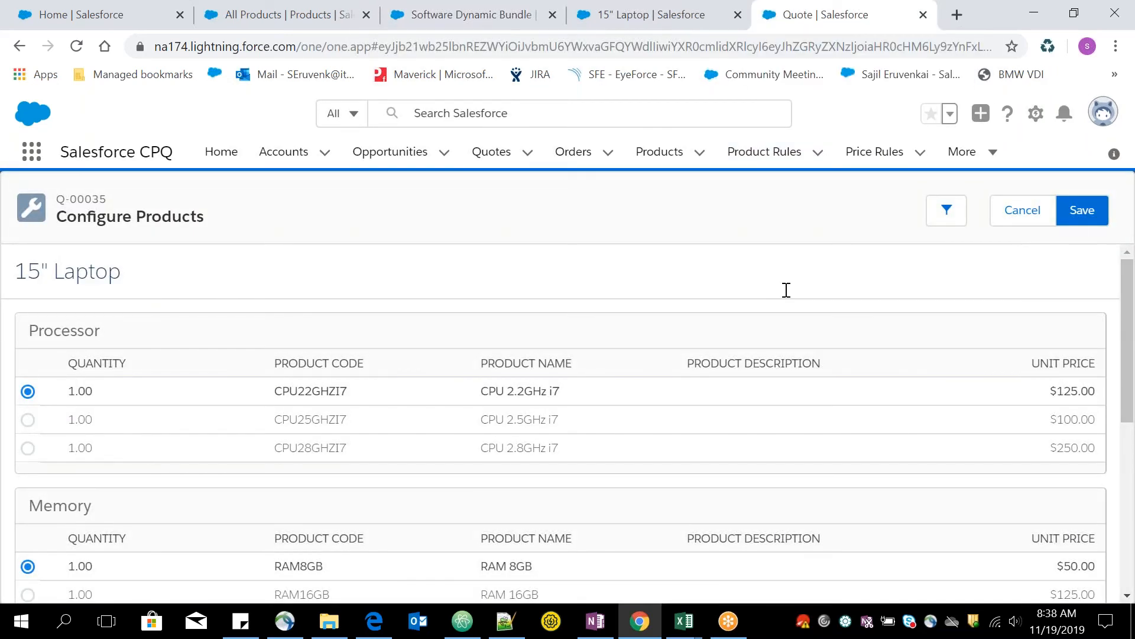
pyautogui.click(1009, 212)
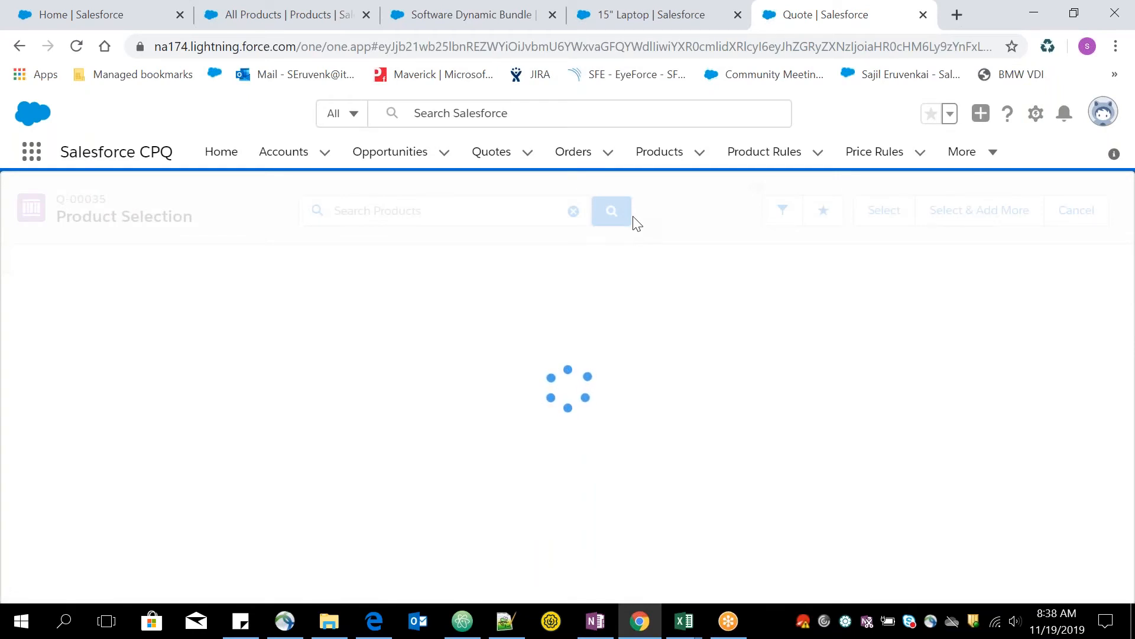
pyautogui.click(385, 212)
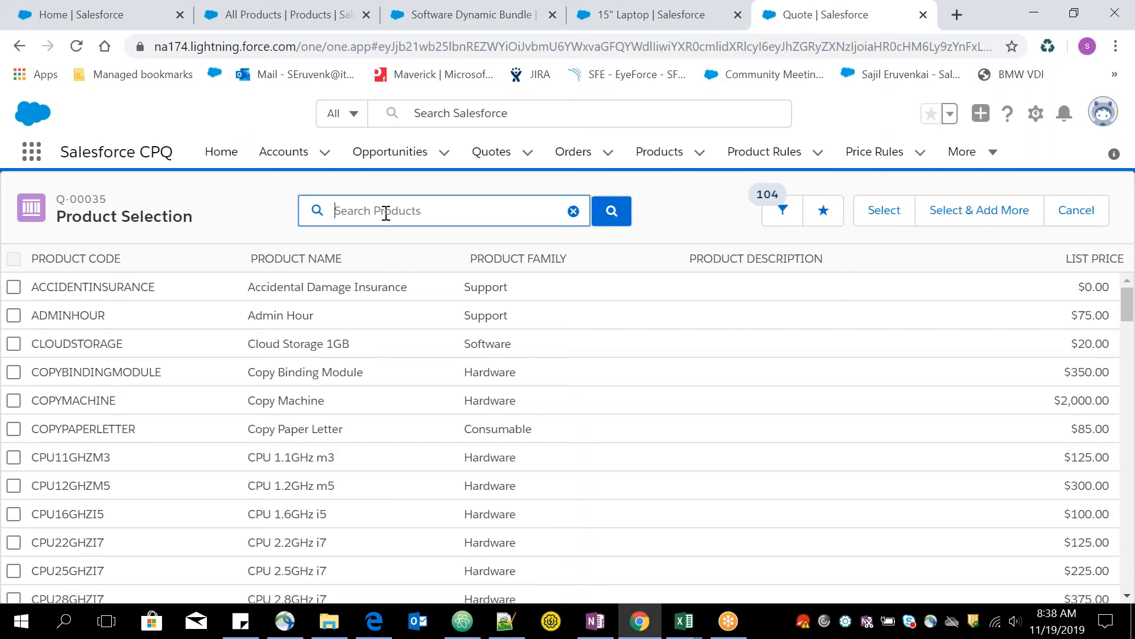
pyautogui.write('laptop')
pyautogui.click(362, 276)
pyautogui.click(884, 210)
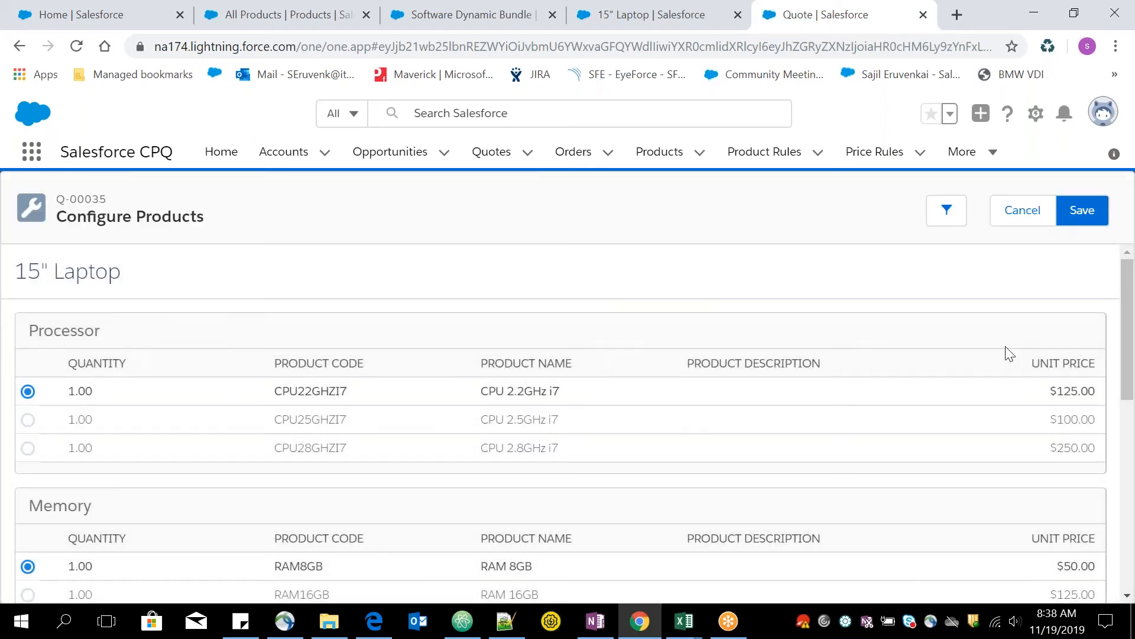
# Open the add-options list of the laptop's Software feature and examine the products offered, starting with Cloud Storage 1GB.
pyautogui.moveTo(1130, 331); pyautogui.dragTo(1134, 453)
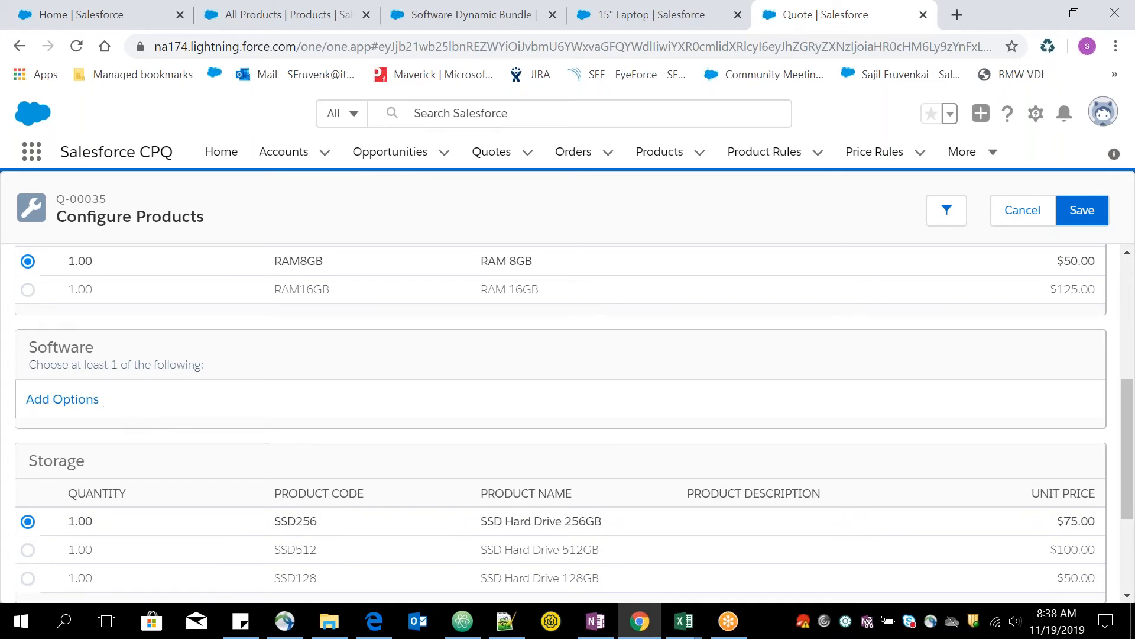
pyautogui.click(72, 405)
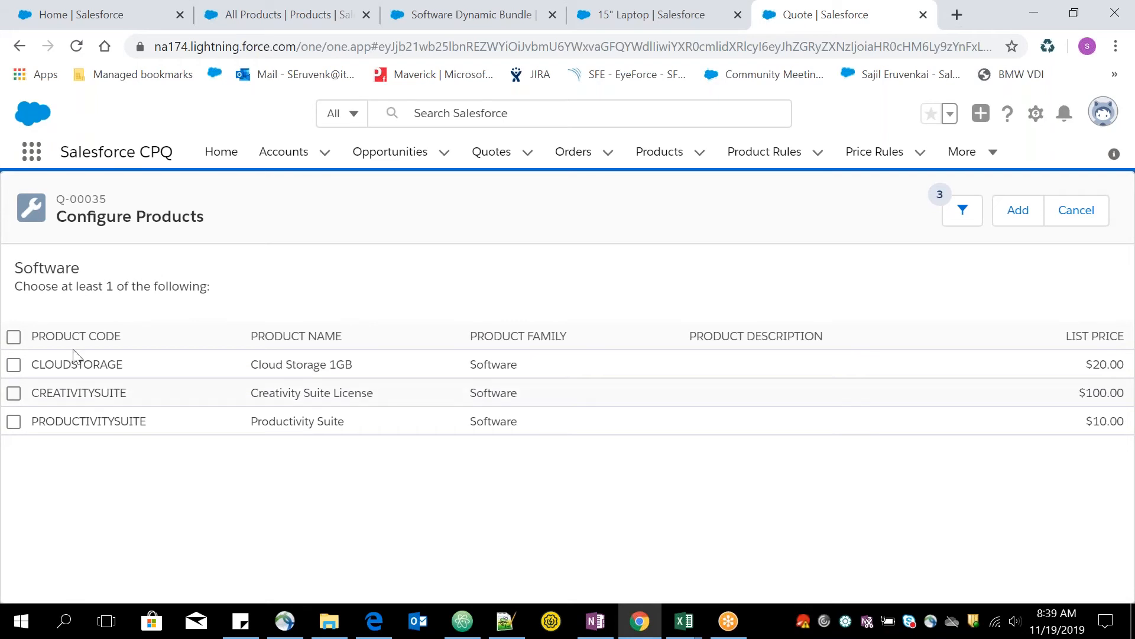
pyautogui.moveTo(34, 363); pyautogui.dragTo(385, 362)
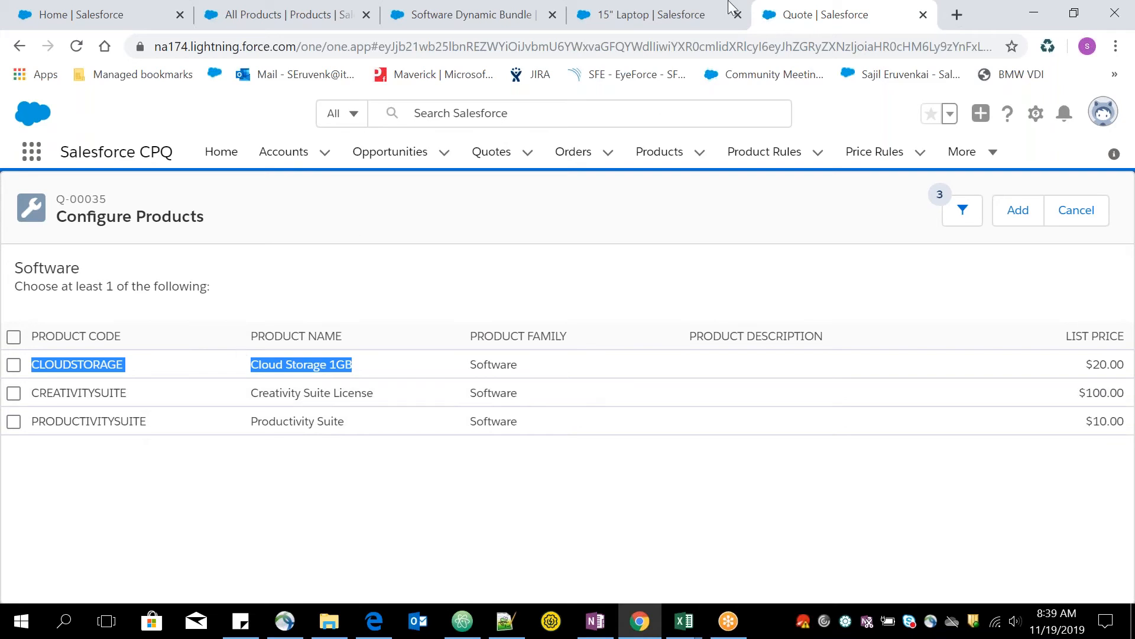
# Open the Software Dynamic Bundle product rule in a new browser tab and look through to its related actions.
pyautogui.click(818, 152)
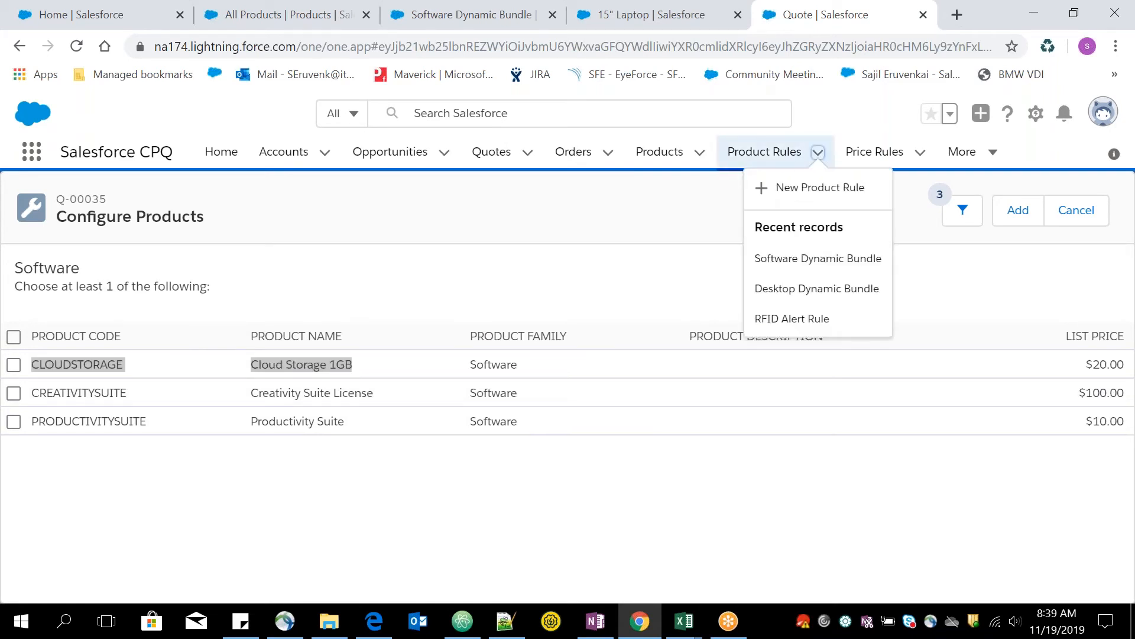
pyautogui.rightClick(803, 259)
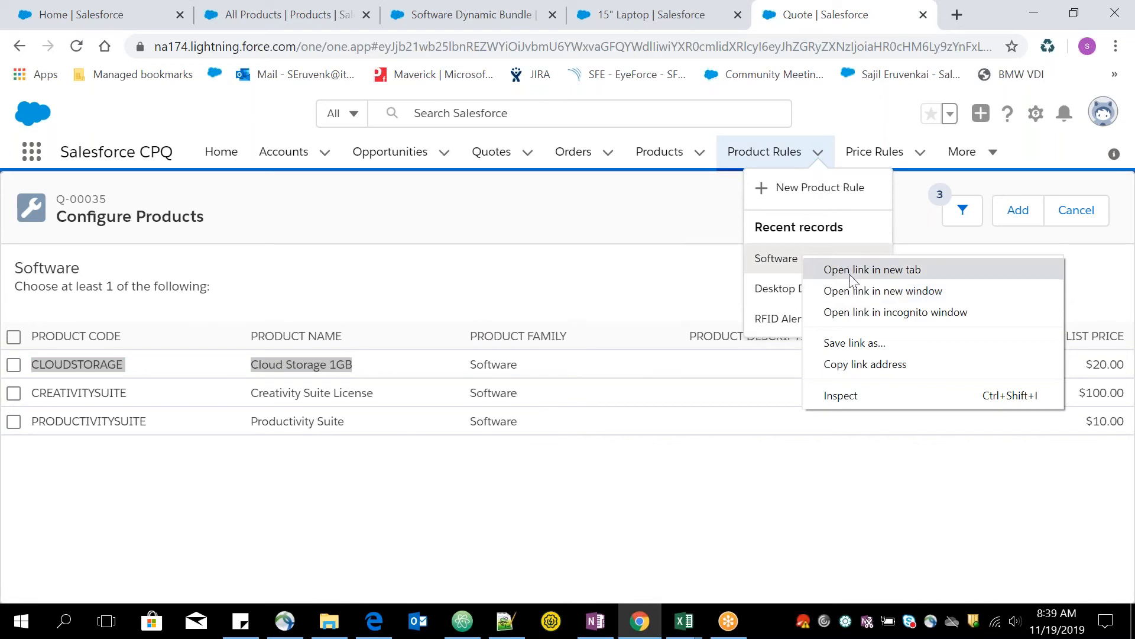
pyautogui.click(846, 270)
pyautogui.click(853, 13)
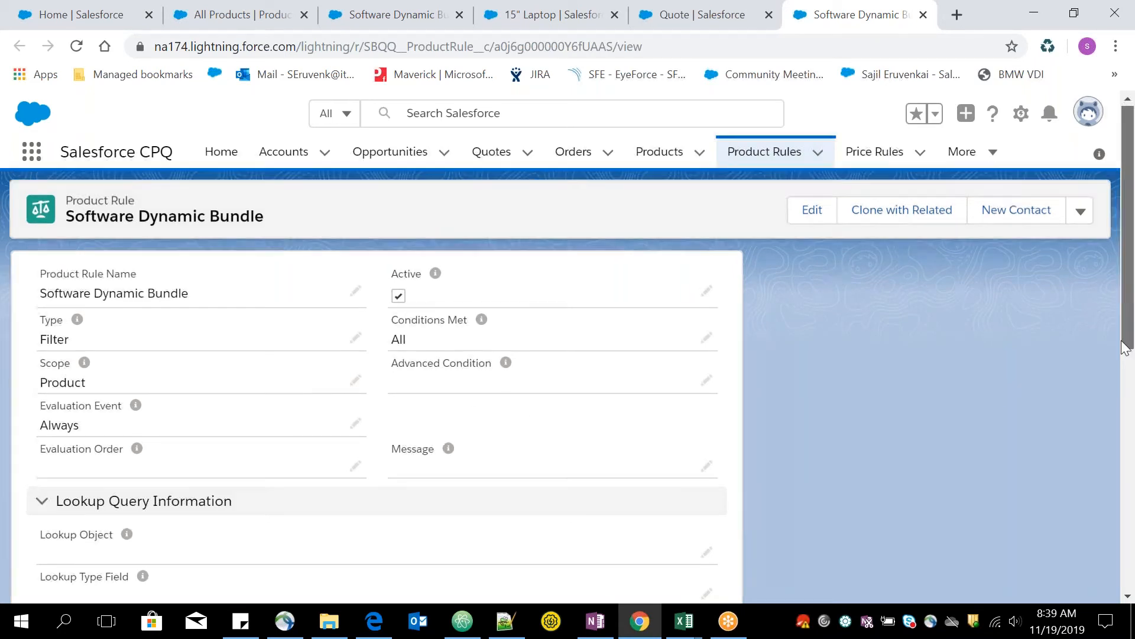
pyautogui.scroll(-5, 1110, 438)
pyautogui.scroll(-3, 548, 454)
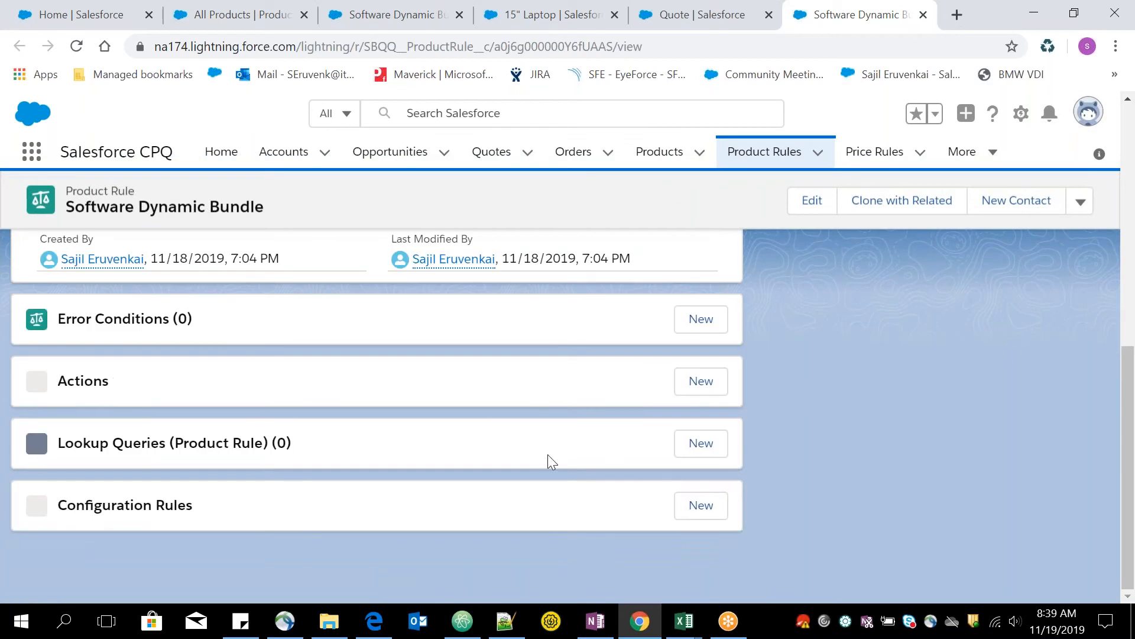
# Open the rule's Default Filter product action and examine its filter field, operator and filter value.
pyautogui.click(61, 454)
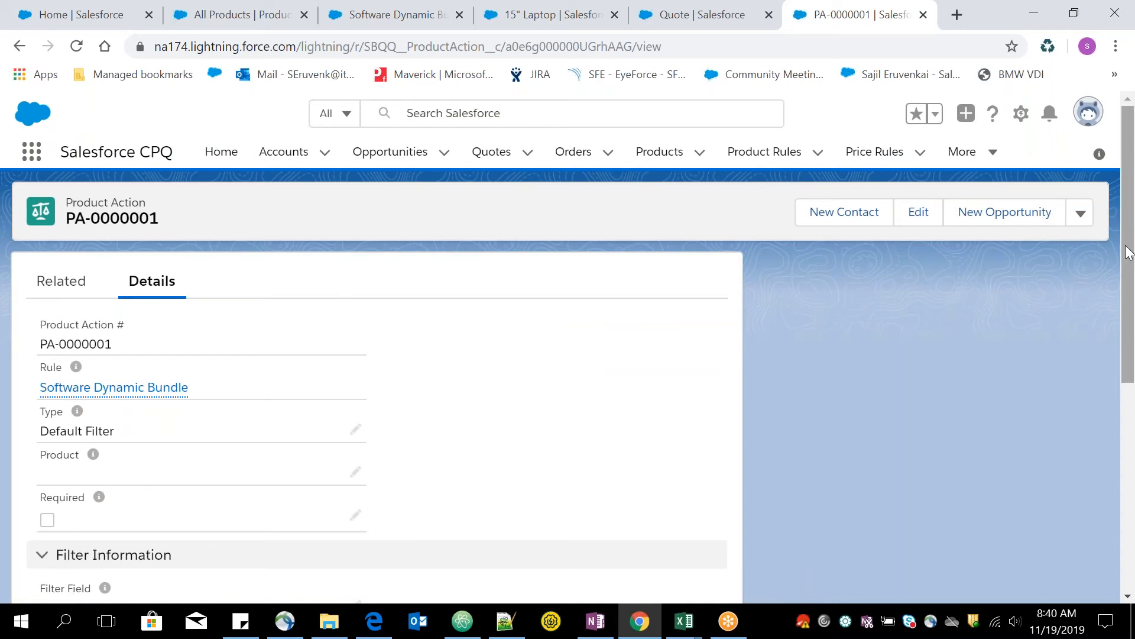
pyautogui.scroll(-2, 1129, 303)
pyautogui.scroll(-2, 1130, 303)
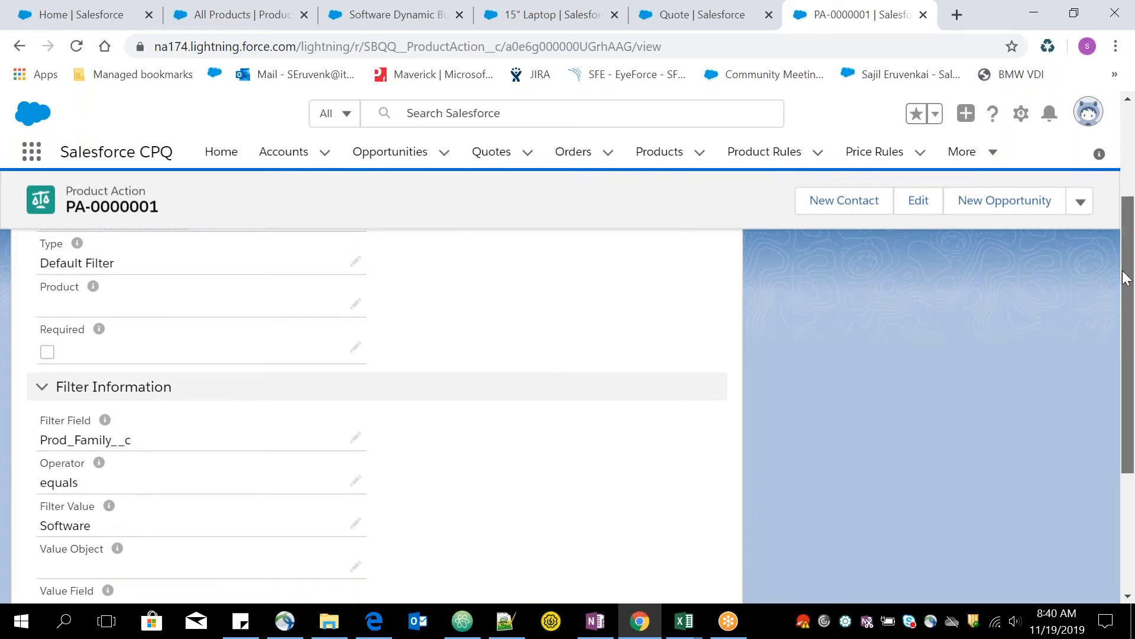
pyautogui.scroll(2, 1113, 229)
pyautogui.scroll(2, 1108, 197)
pyautogui.scroll(-5, 1123, 284)
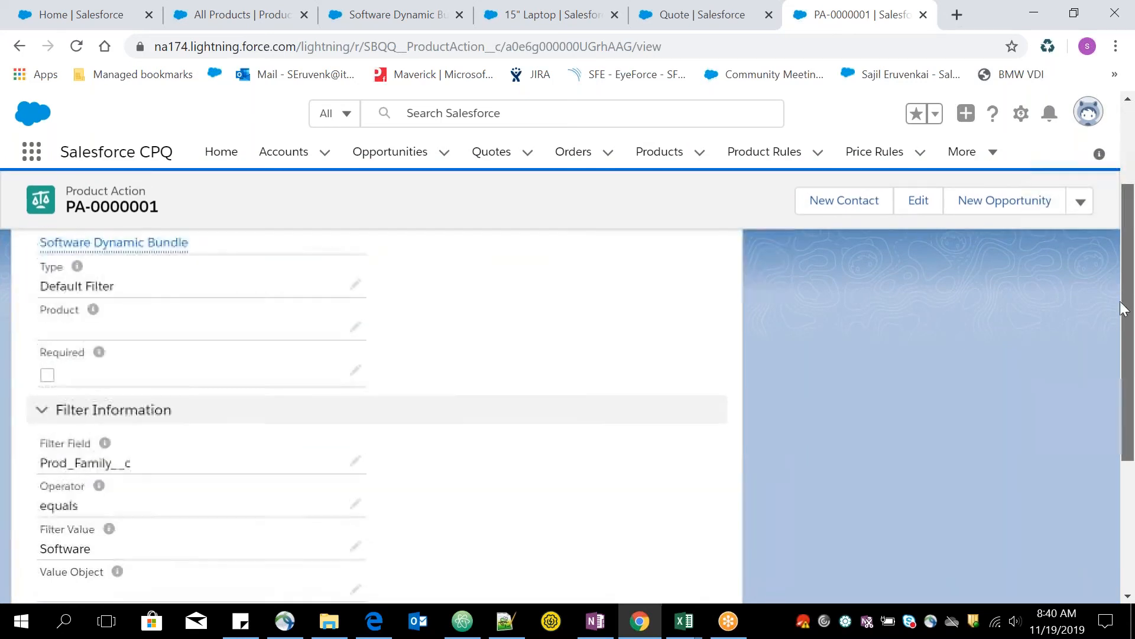
# Open the products list in a new browser tab, open the 15" Laptop record and examine its Product Family field.
pyautogui.scroll(-1, 1126, 331)
pyautogui.scroll(1, 1126, 328)
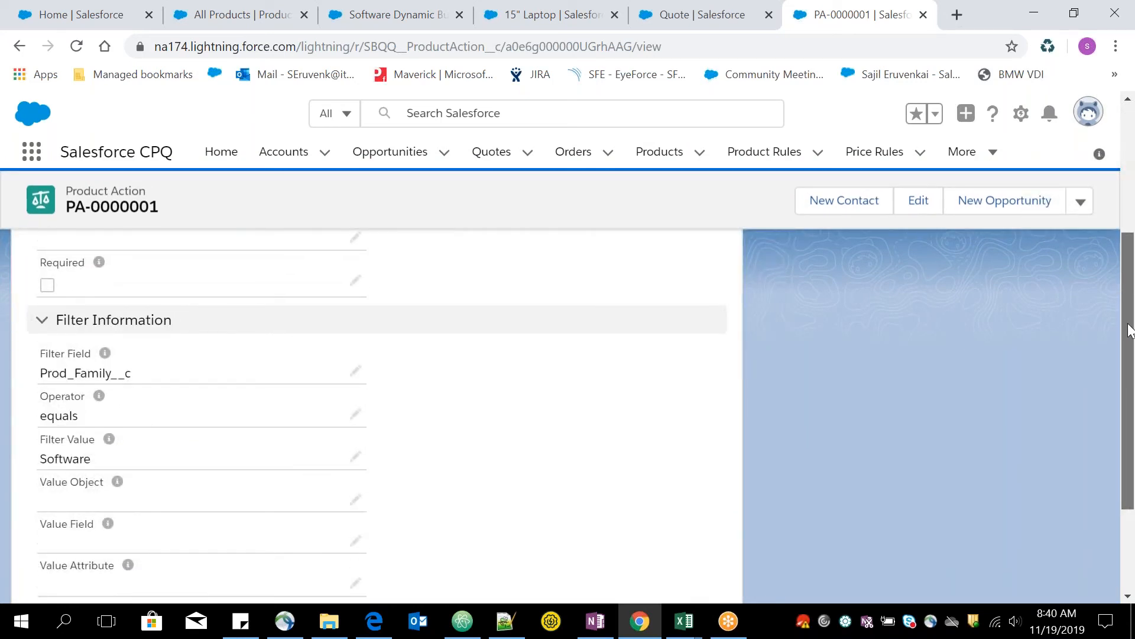
pyautogui.scroll(3, 1126, 278)
pyautogui.click(700, 152)
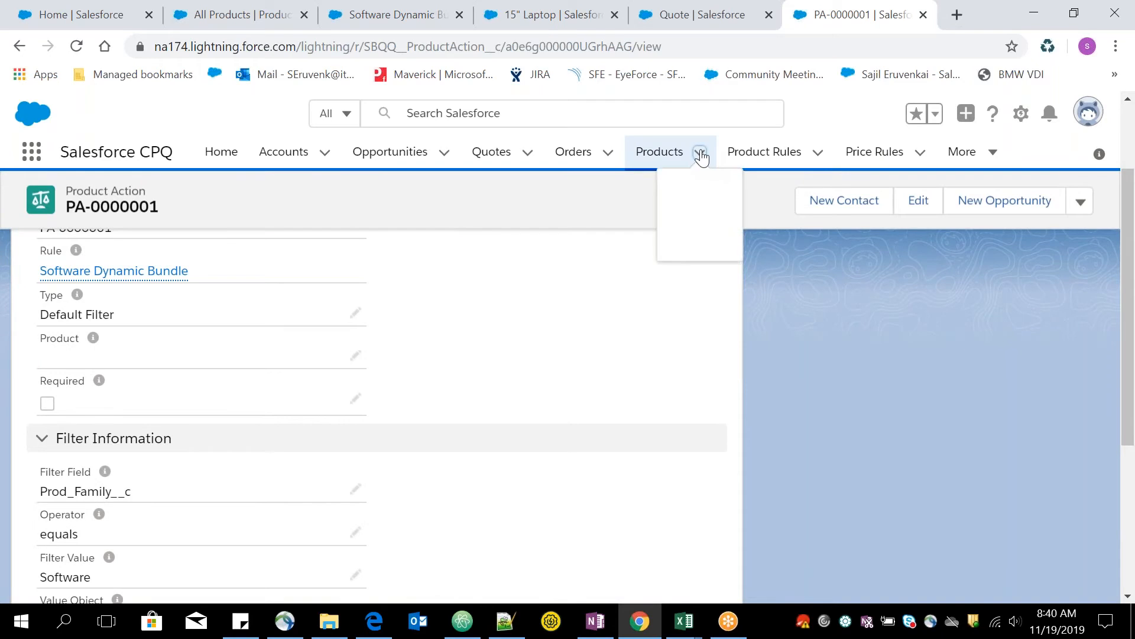
pyautogui.rightClick(731, 392)
pyautogui.click(770, 399)
pyautogui.click(846, 19)
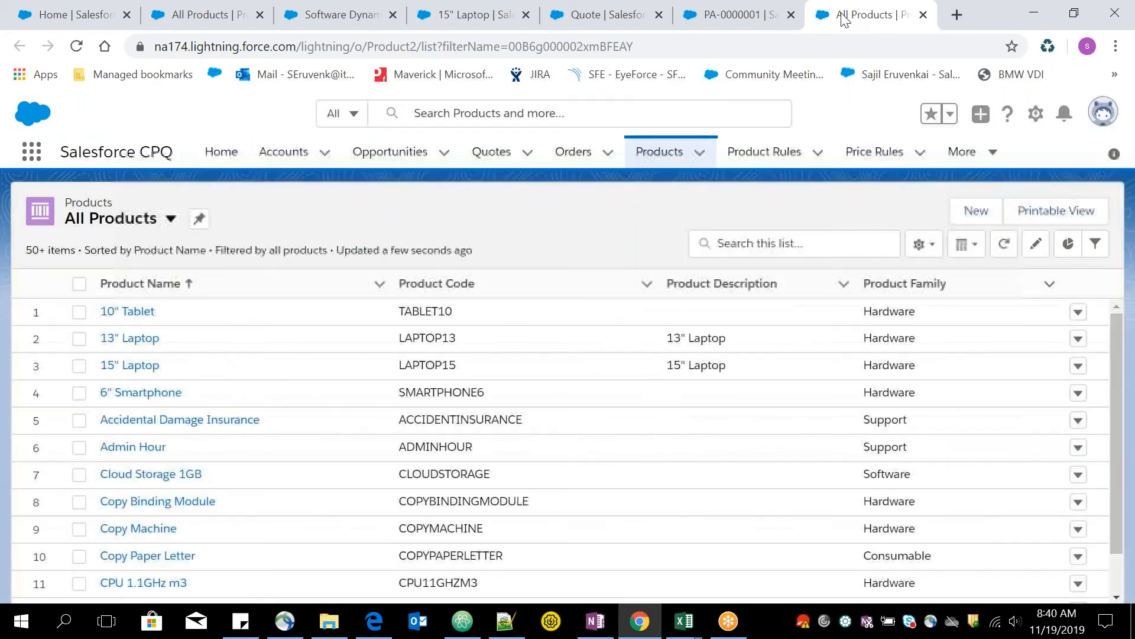
pyautogui.click(142, 367)
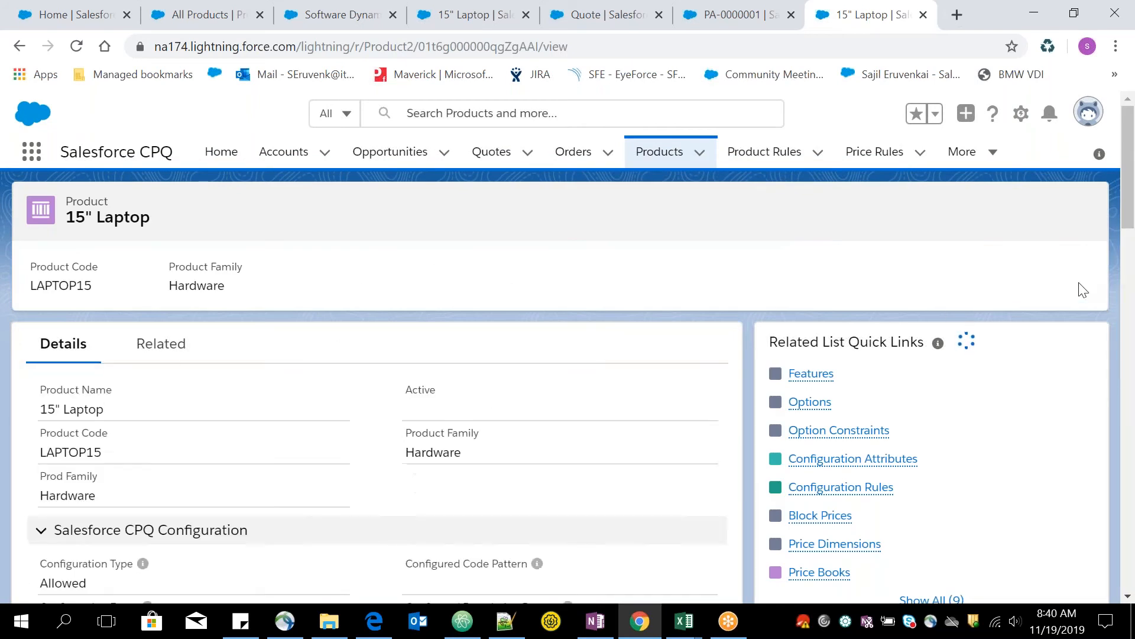
pyautogui.moveTo(461, 453); pyautogui.dragTo(410, 459)
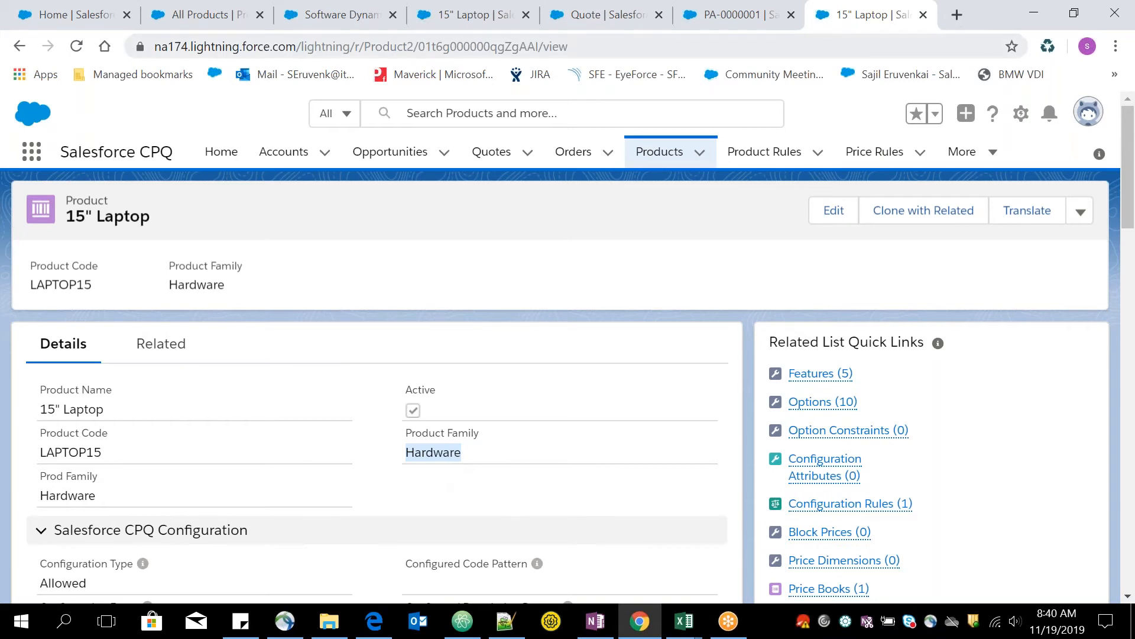
# Return to the product action, open its Software Dynamic Bundle rule and examine the rule's configuration rule with its product and feature.
pyautogui.click(748, 17)
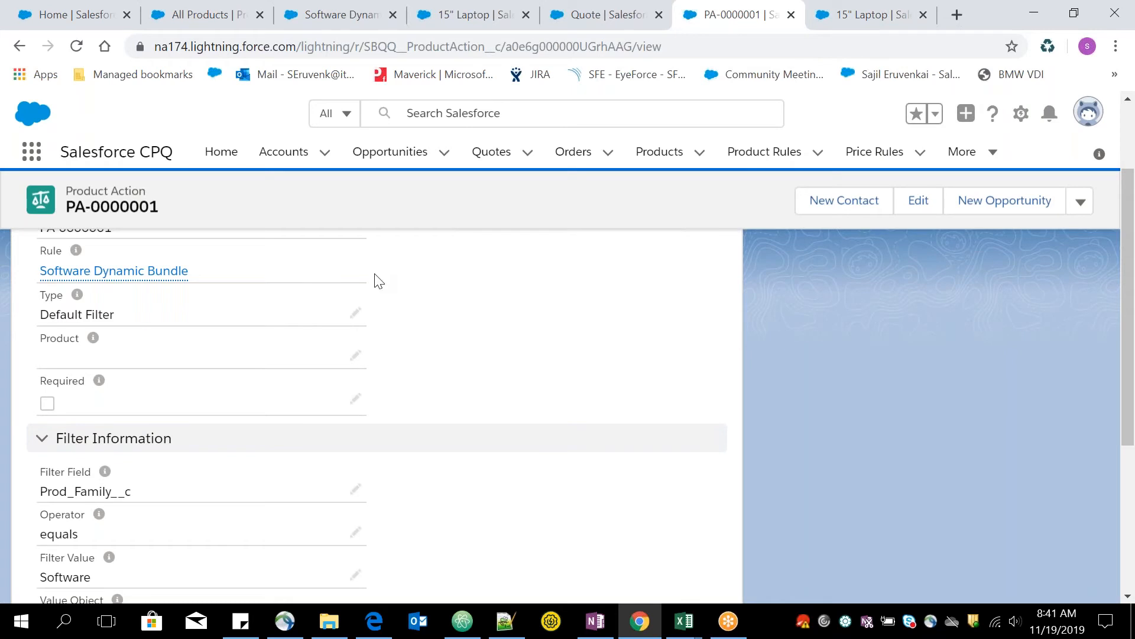
pyautogui.click(87, 273)
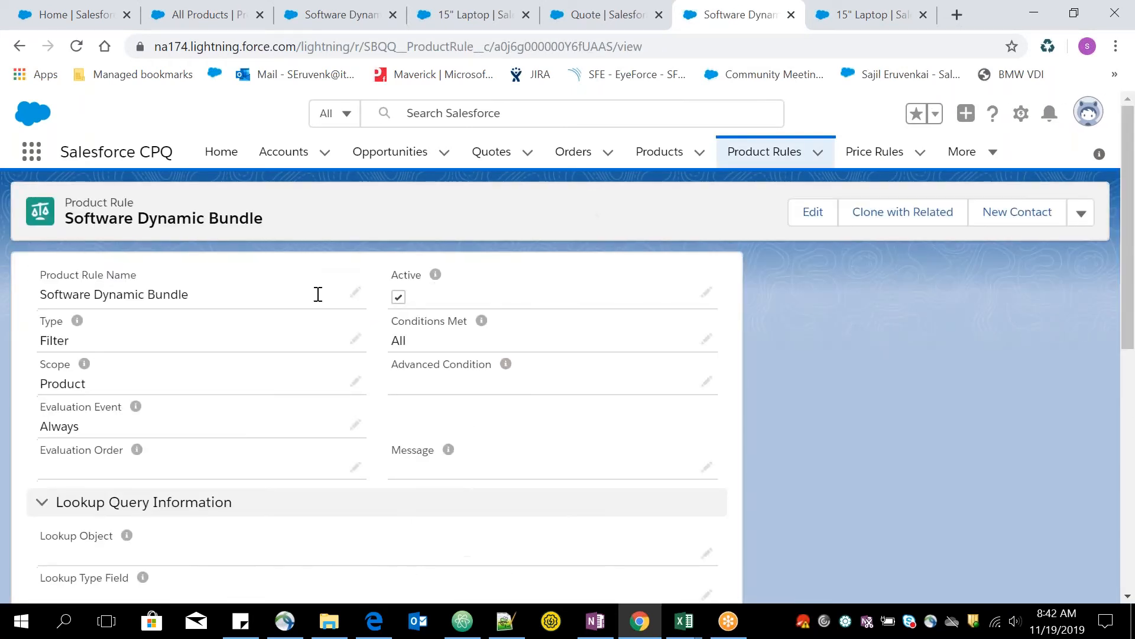
pyautogui.moveTo(1128, 247); pyautogui.dragTo(1098, 550)
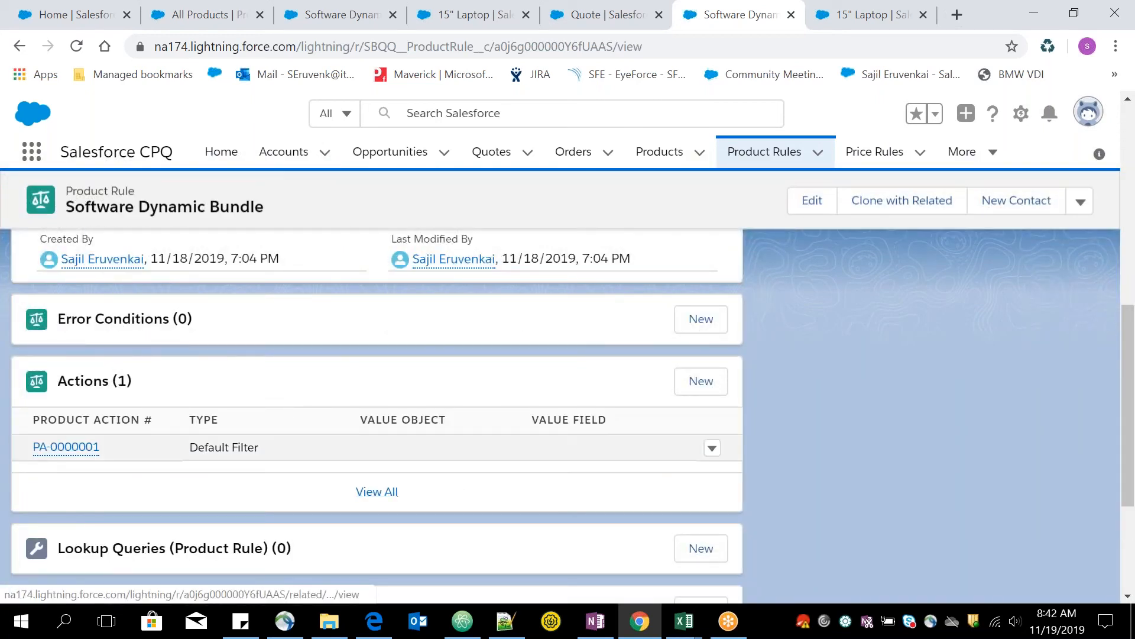
pyautogui.moveTo(1132, 423); pyautogui.dragTo(1113, 481)
pyautogui.click(62, 532)
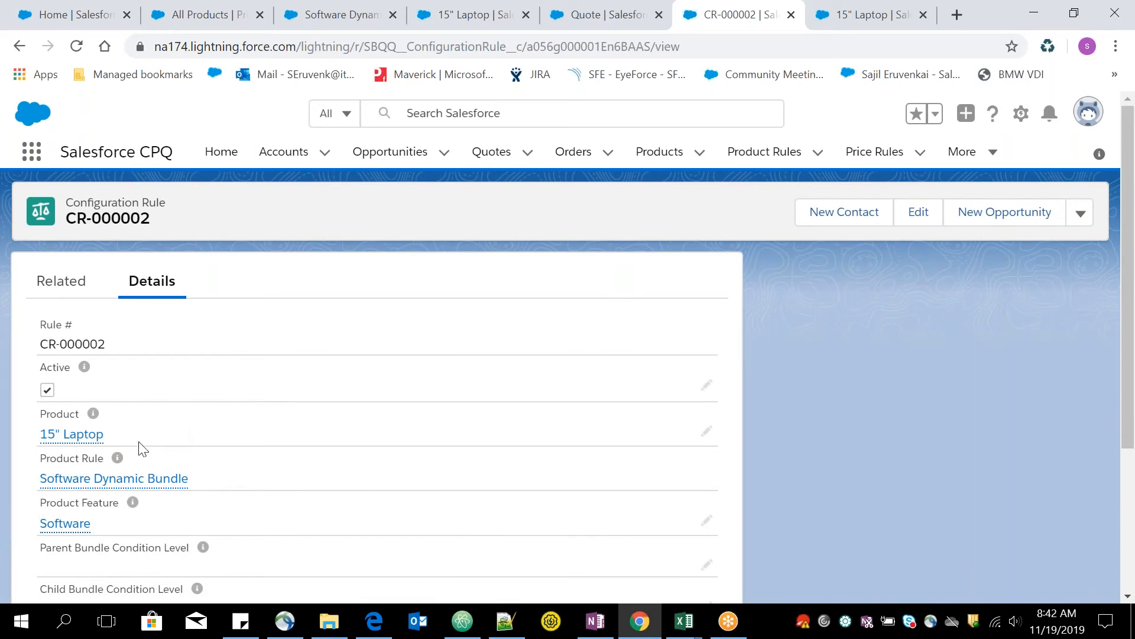
pyautogui.moveTo(109, 480)
# Switch back to the quote's Software options list and examine the product family of the products offered.
pyautogui.click(424, 16)
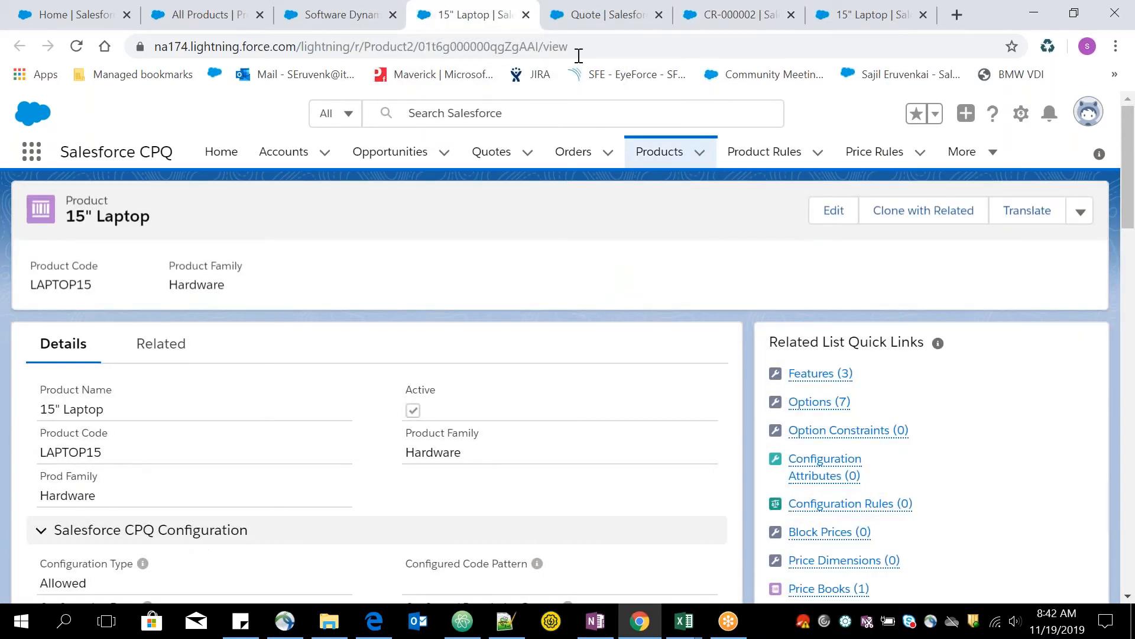
pyautogui.click(607, 22)
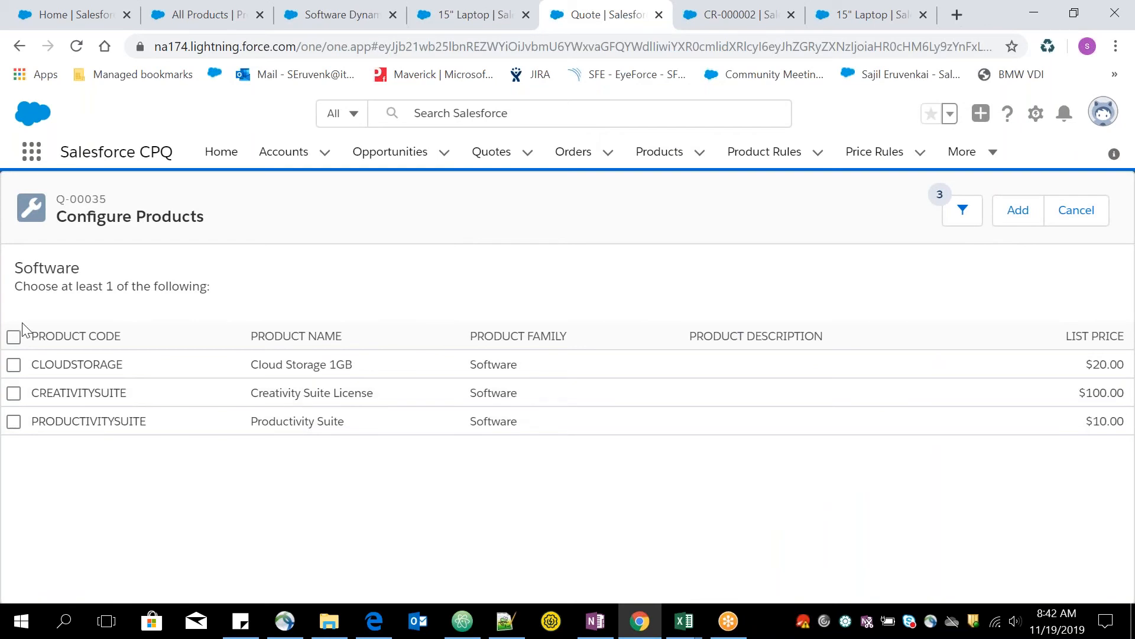
pyautogui.moveTo(473, 367); pyautogui.dragTo(497, 417)
pyautogui.click(502, 393)
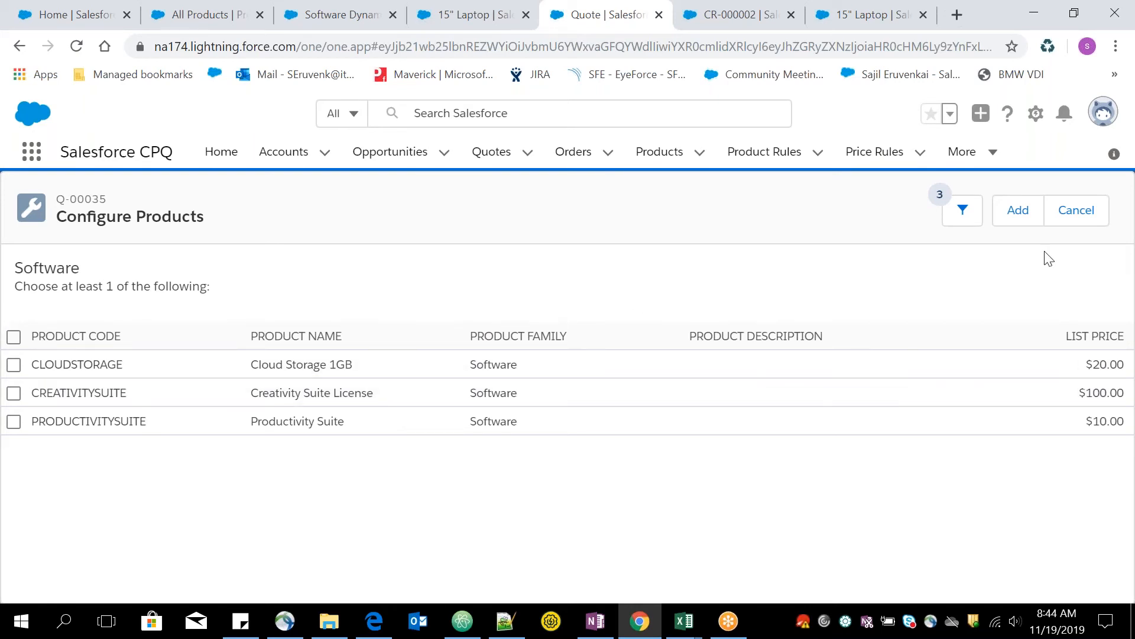
# Cancel the Software option selection, look through the 15" Laptop's features, and cancel the laptop configuration.
pyautogui.click(1069, 226)
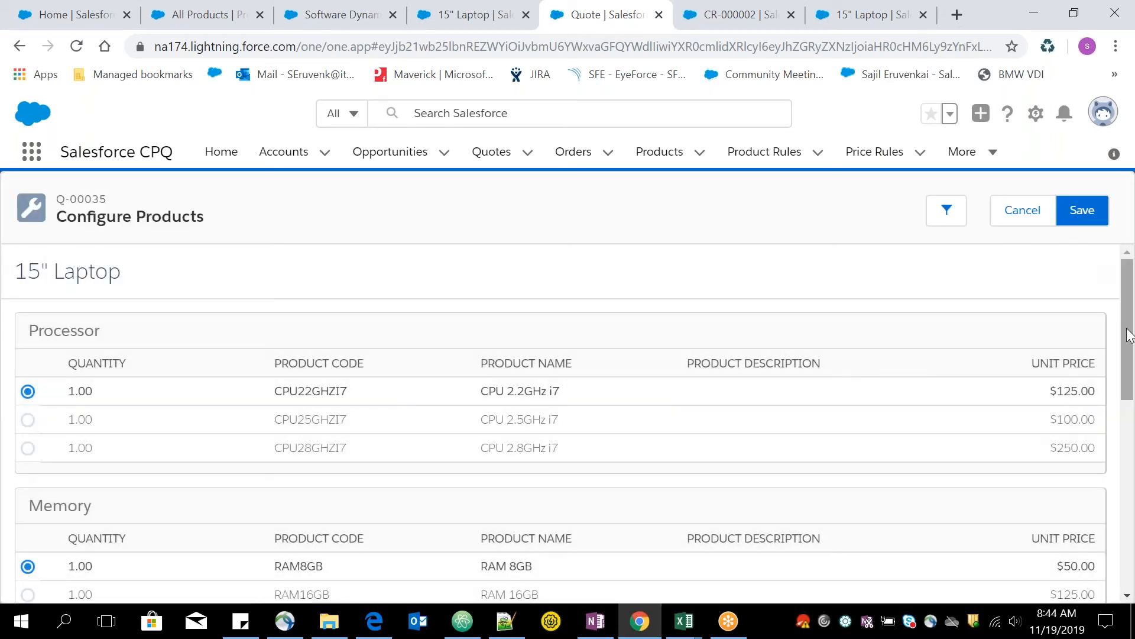
pyautogui.scroll(-1, 1103, 435)
pyautogui.scroll(-8, 1101, 435)
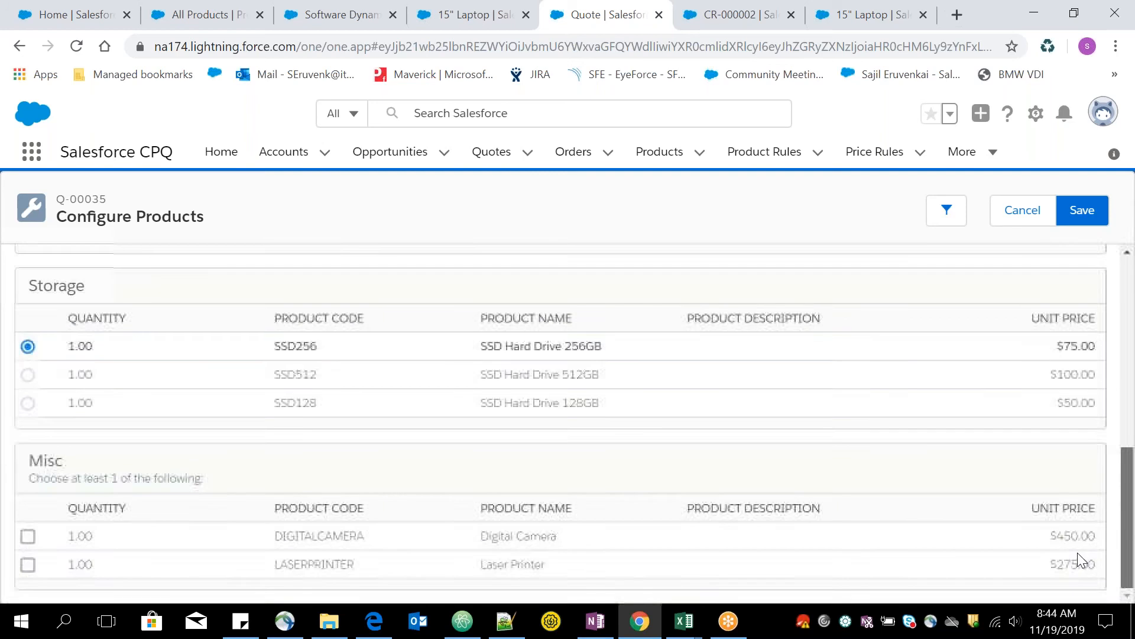
pyautogui.scroll(4, 1120, 452)
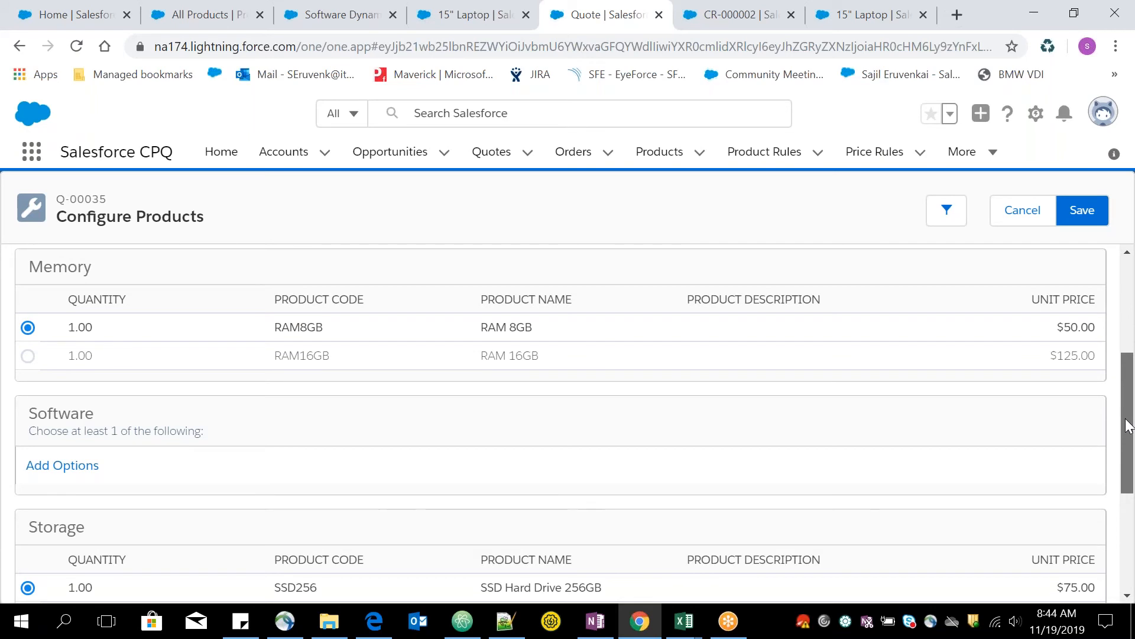
pyautogui.scroll(4, 1127, 429)
pyautogui.click(1024, 211)
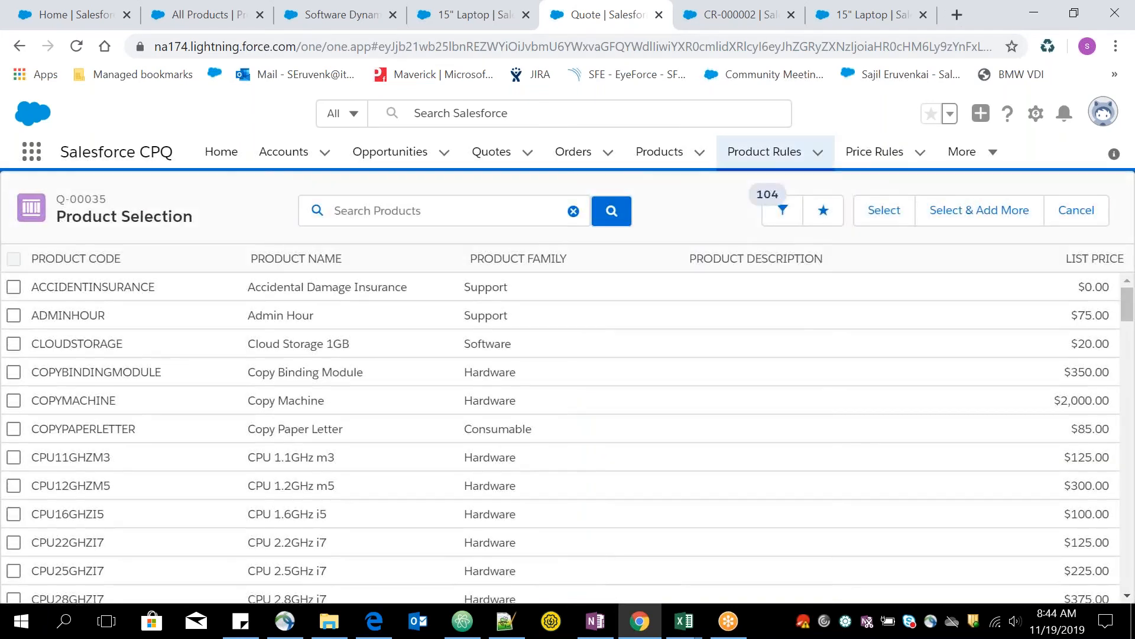
# Open the recent Software Dynamic Bundle product rule and examine the filter information of its Default Filter product action.
pyautogui.click(818, 152)
pyautogui.click(801, 266)
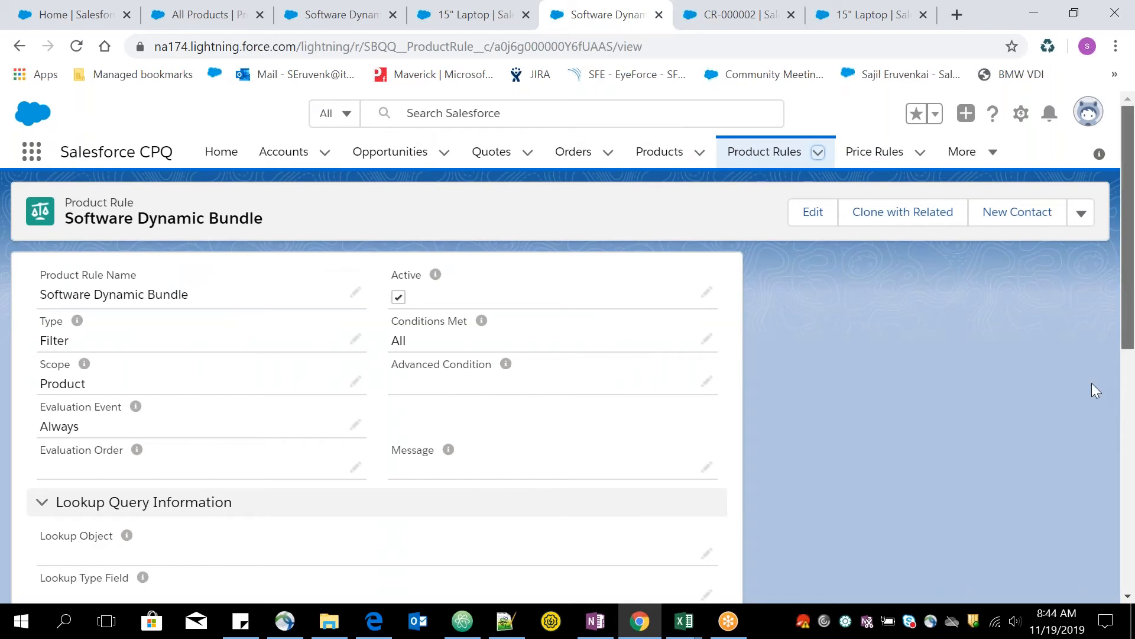
pyautogui.scroll(-4, 1092, 382)
pyautogui.scroll(-4, 590, 438)
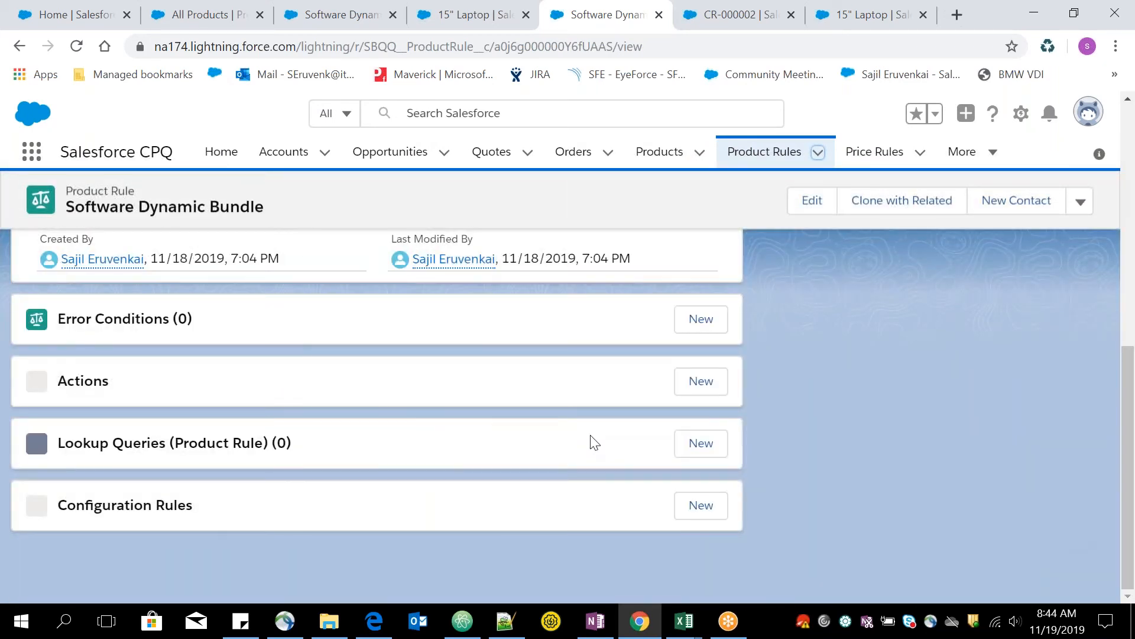
pyautogui.click(64, 448)
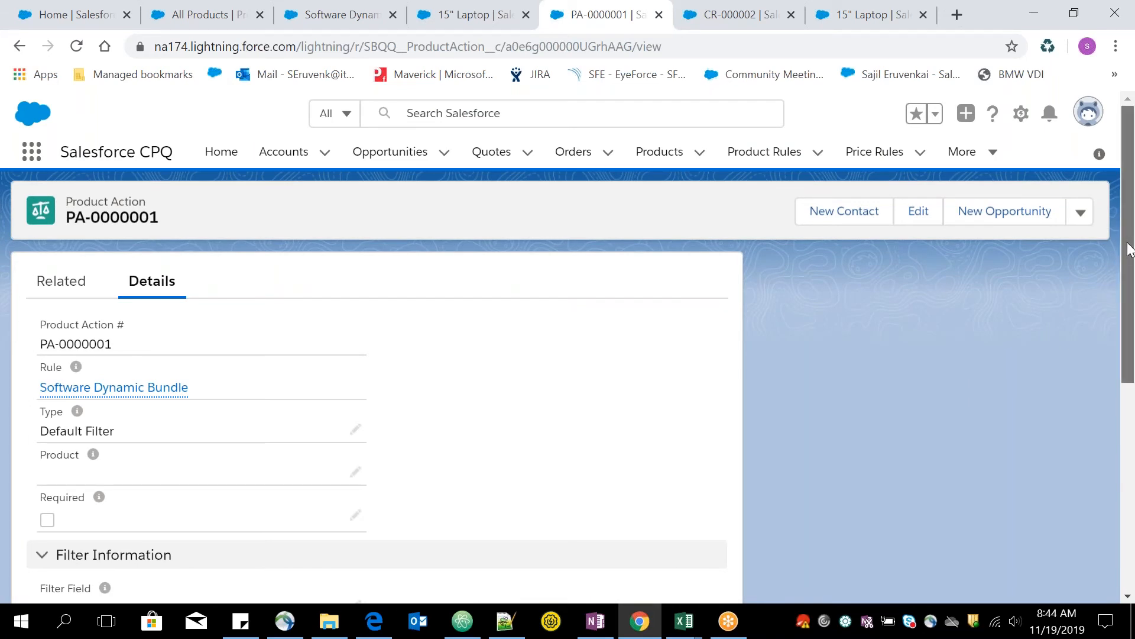
pyautogui.scroll(-5, 1130, 248)
pyautogui.scroll(1, 165, 456)
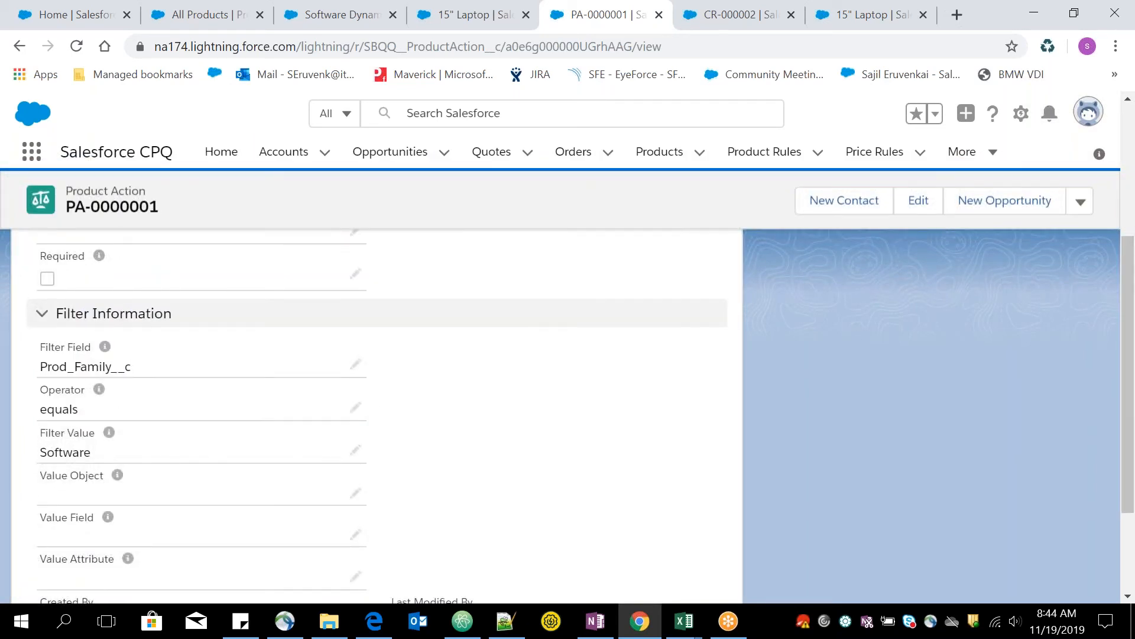
# Open the Product Action object's definition in Setup and examine the picklist values of its Filter Field.
pyautogui.click(1021, 113)
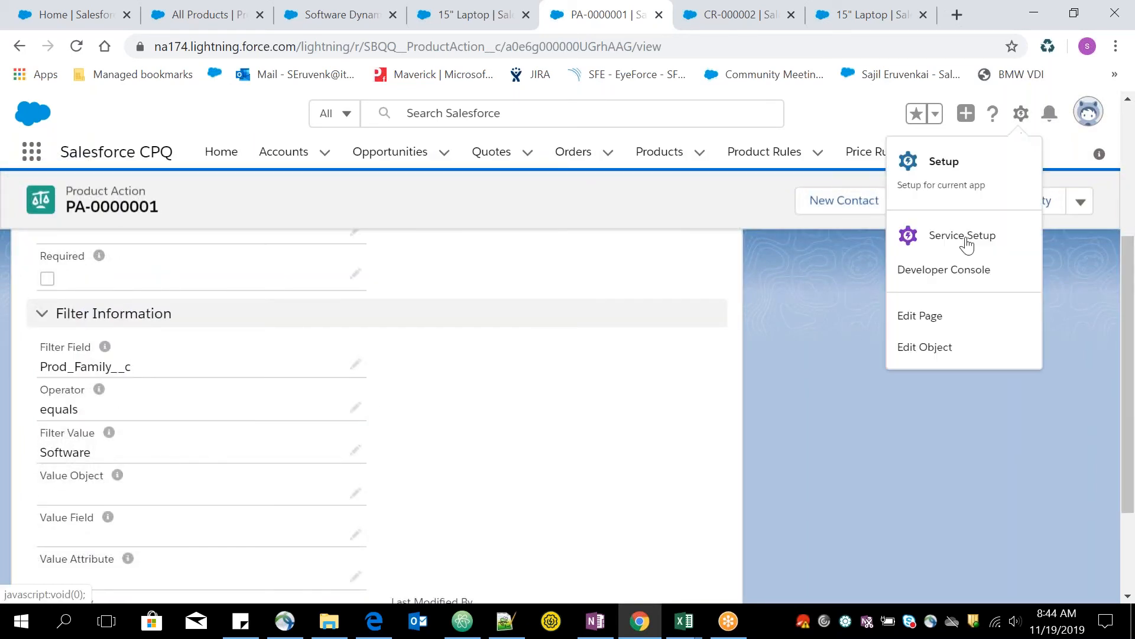
pyautogui.click(928, 348)
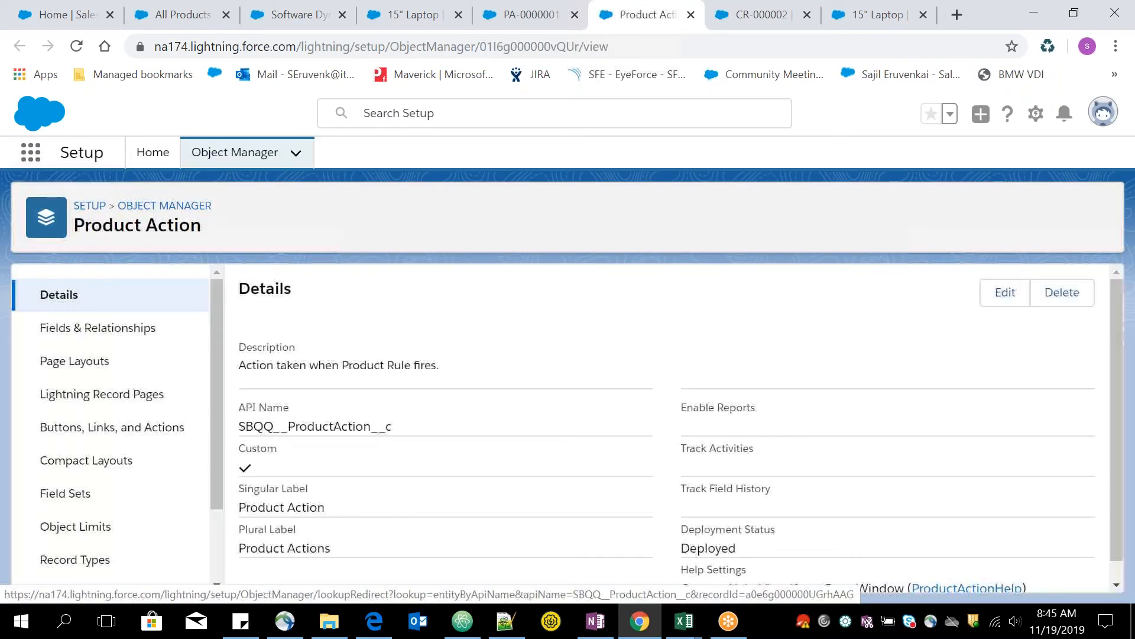
pyautogui.click(98, 328)
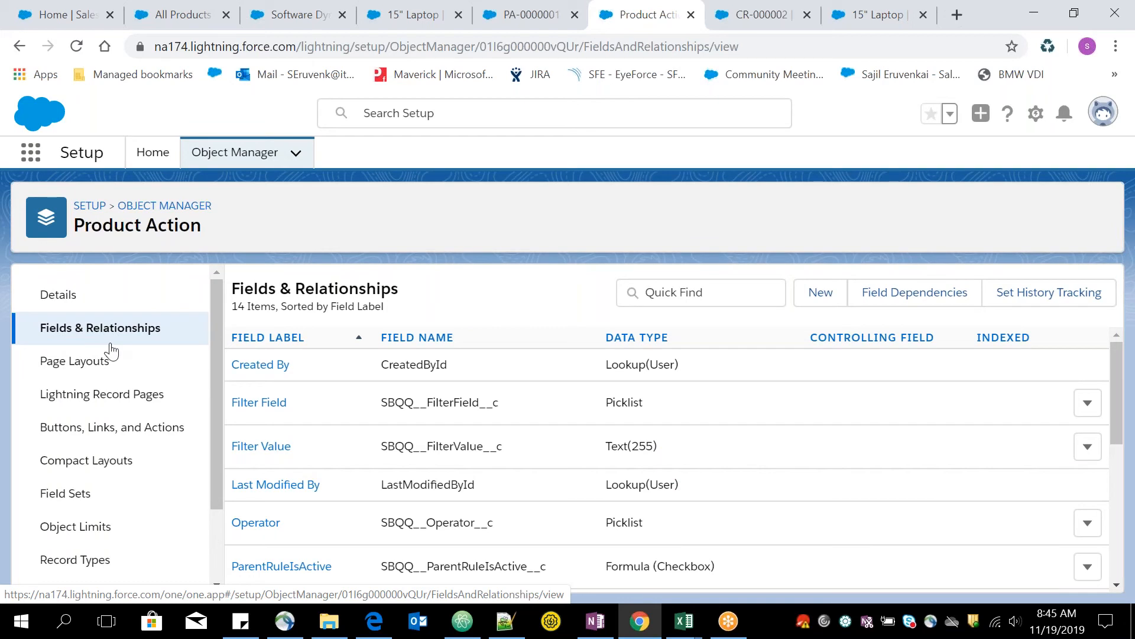
pyautogui.click(260, 403)
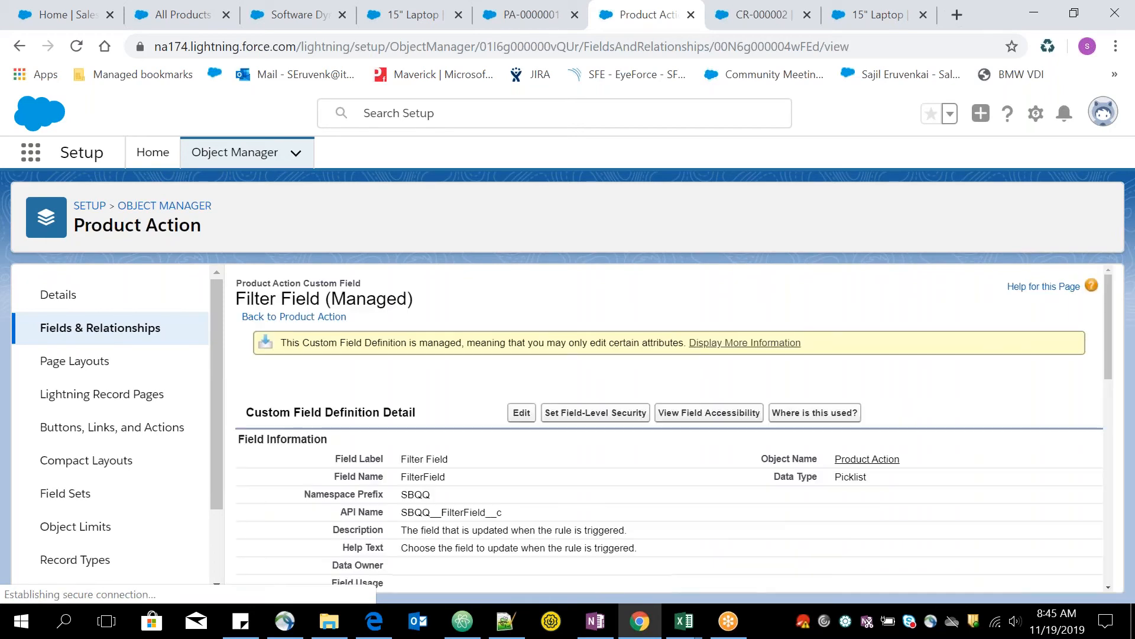
pyautogui.moveTo(1109, 307); pyautogui.dragTo(1111, 517)
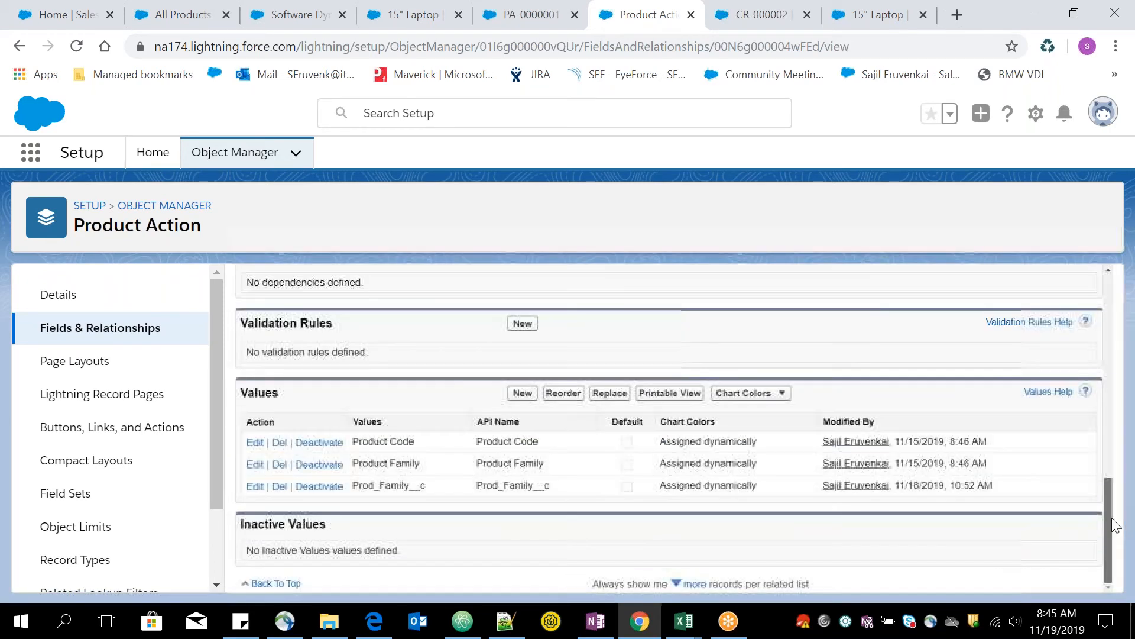
# Open the form for adding new picklist values to Filter Field, look it over and cancel it.
pyautogui.click(513, 397)
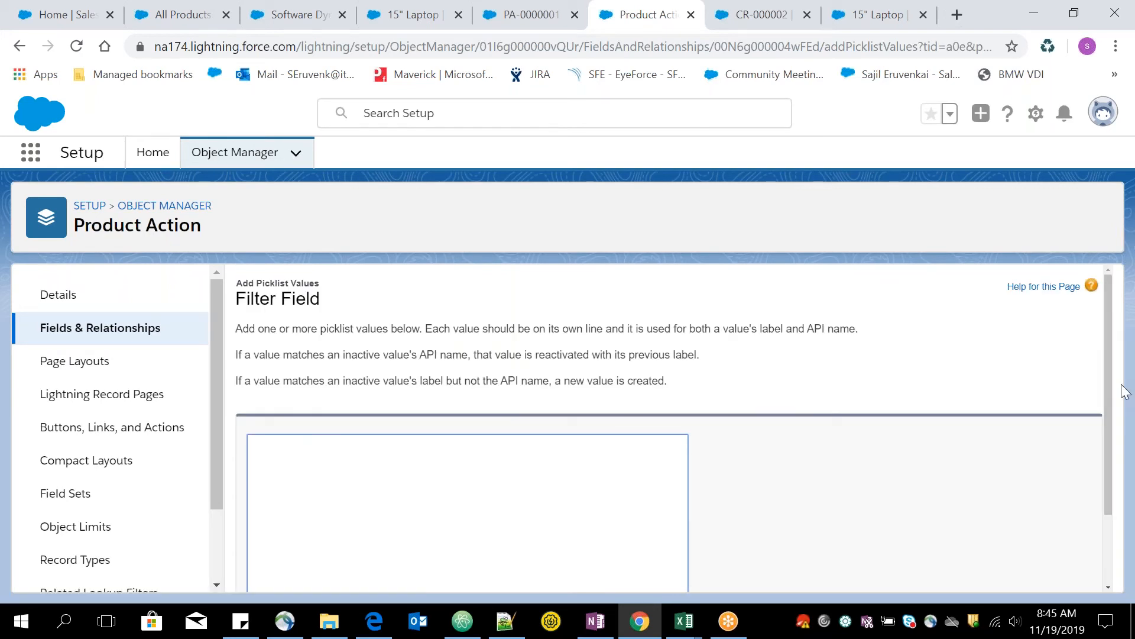
pyautogui.scroll(-2, 1107, 475)
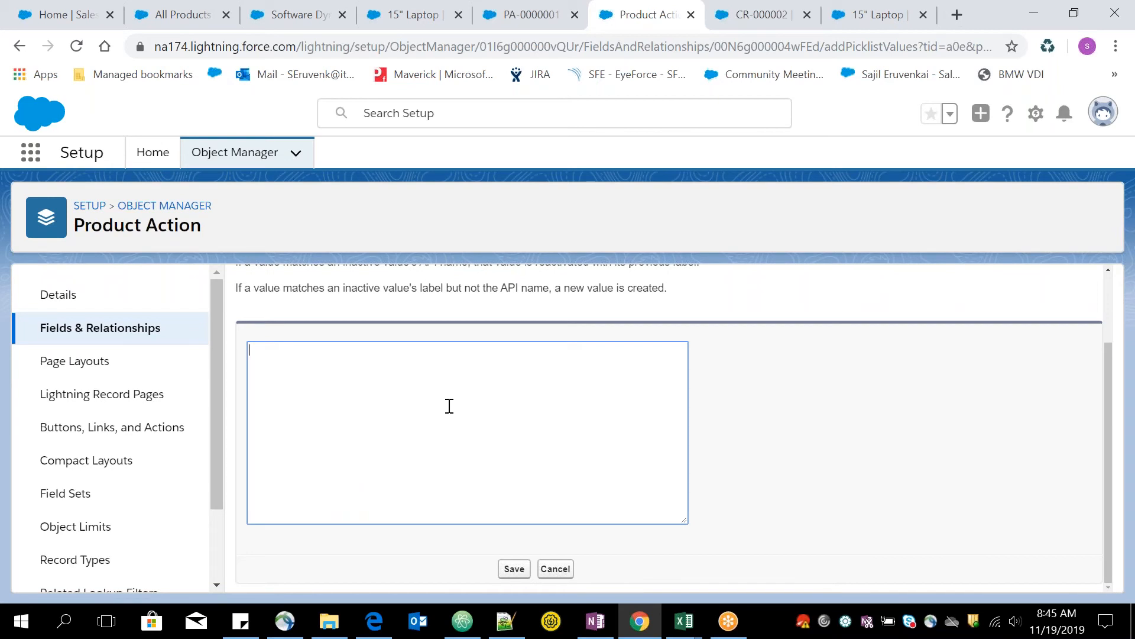
pyautogui.click(556, 570)
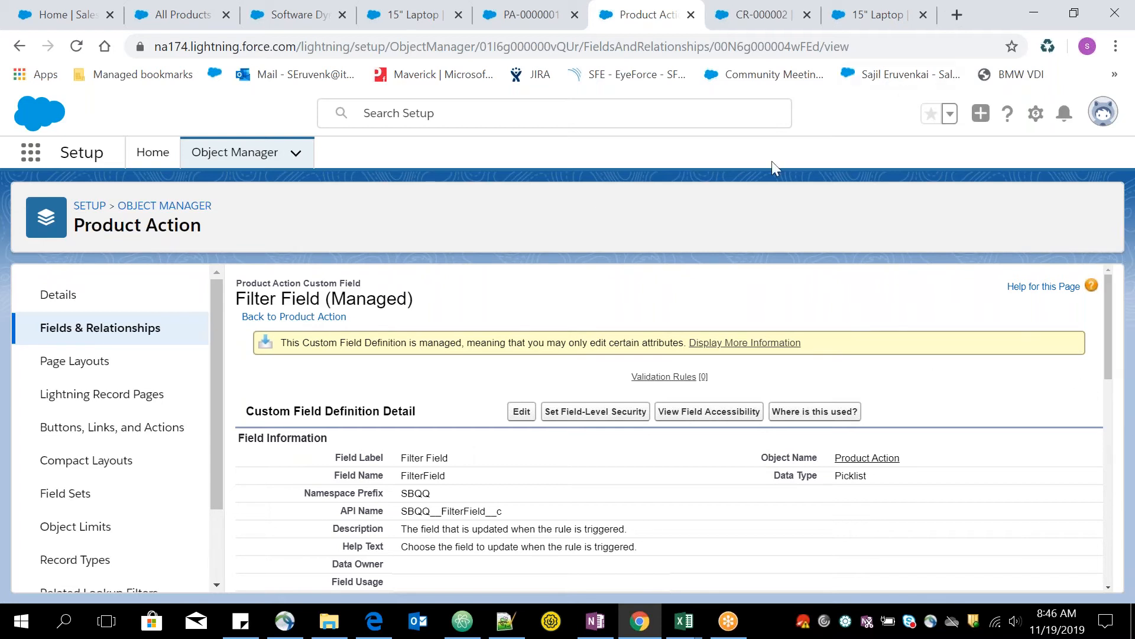
# Switch to the configuration rule CR-000002 and close its browser tab.
pyautogui.click(758, 23)
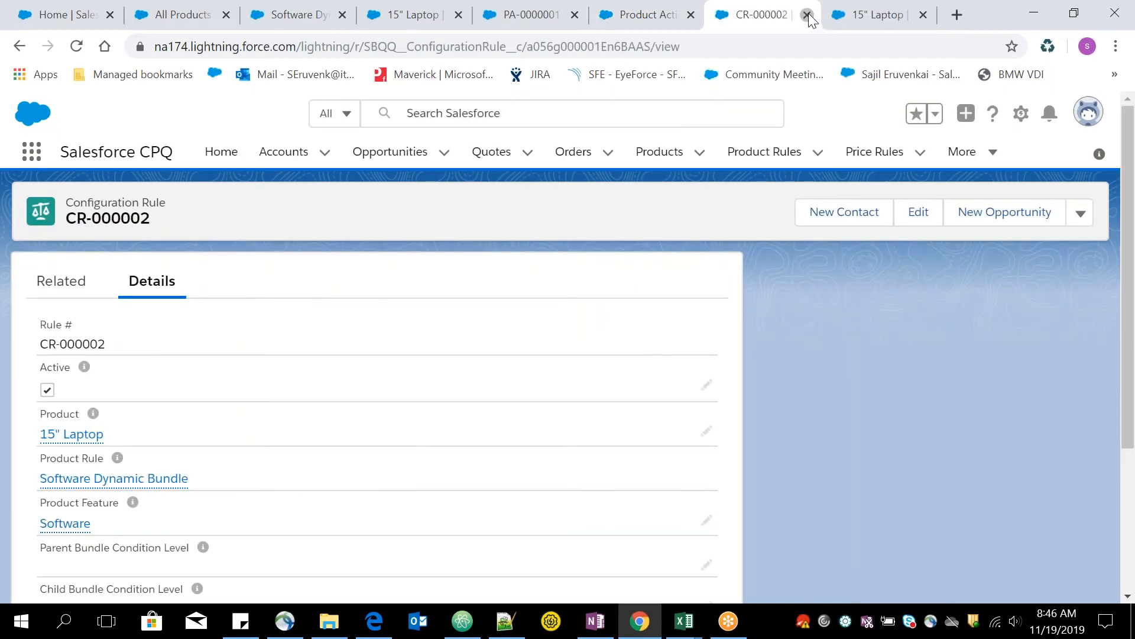
pyautogui.click(807, 16)
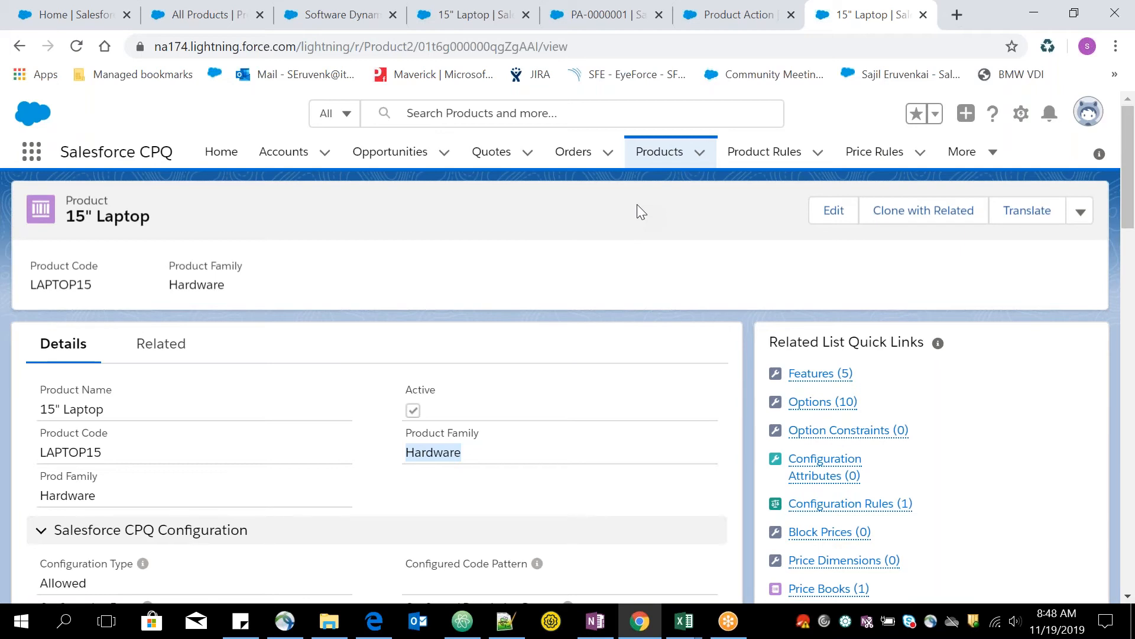
pyautogui.press('XF86AudioLowerVolume')
pyautogui.press('XF86AudioLowerVolume')
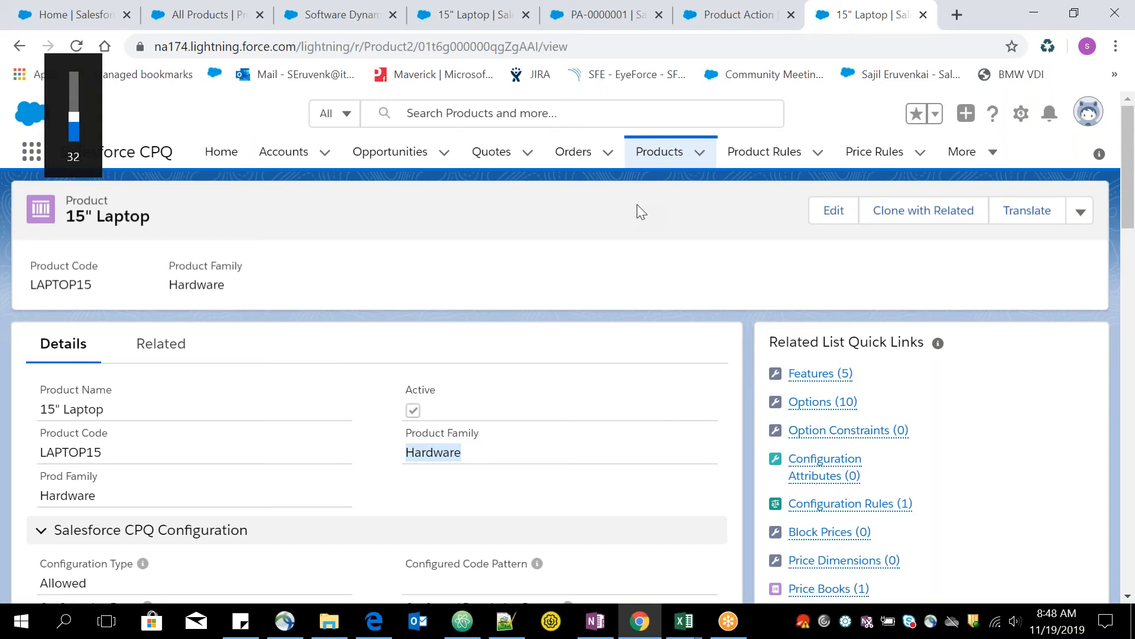
pyautogui.press('XF86AudioRaiseVolume')
pyautogui.press('XF86AudioRaiseVolume')
pyautogui.press('XF86AudioRaiseVolume')
pyautogui.press('XF86AudioRaiseVolume')
pyautogui.press('XF86AudioRaiseVolume')
pyautogui.press('XF86AudioRaiseVolume')
pyautogui.press('XF86AudioRaiseVolume')
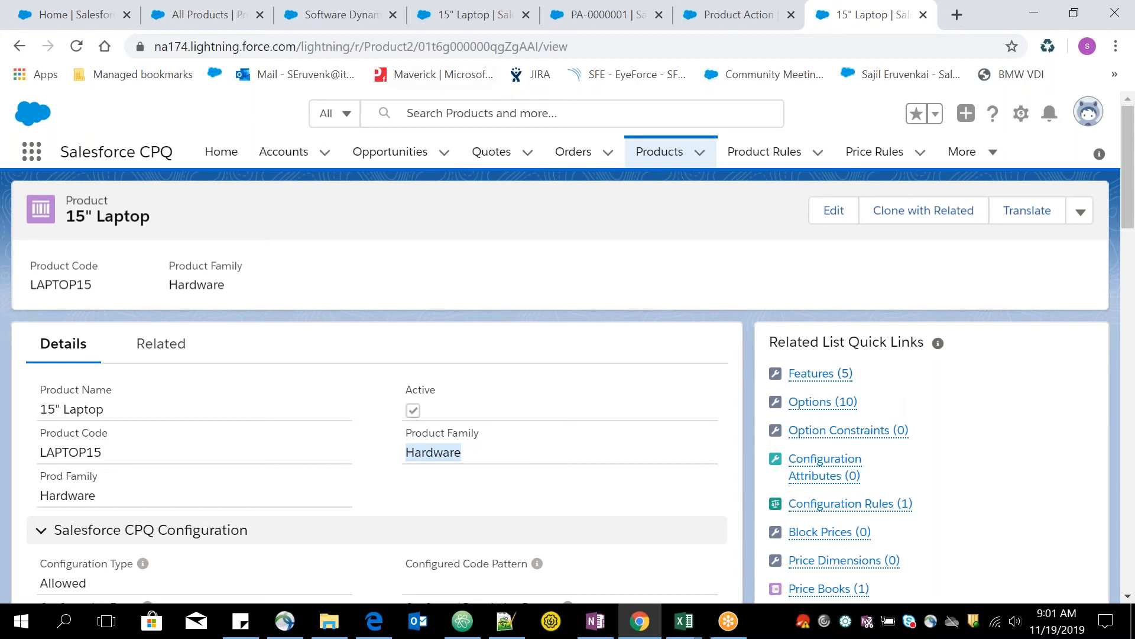
# Open the recent quote Q-00034, go to its generated quote document and view the document's PDF.
pyautogui.click(528, 153)
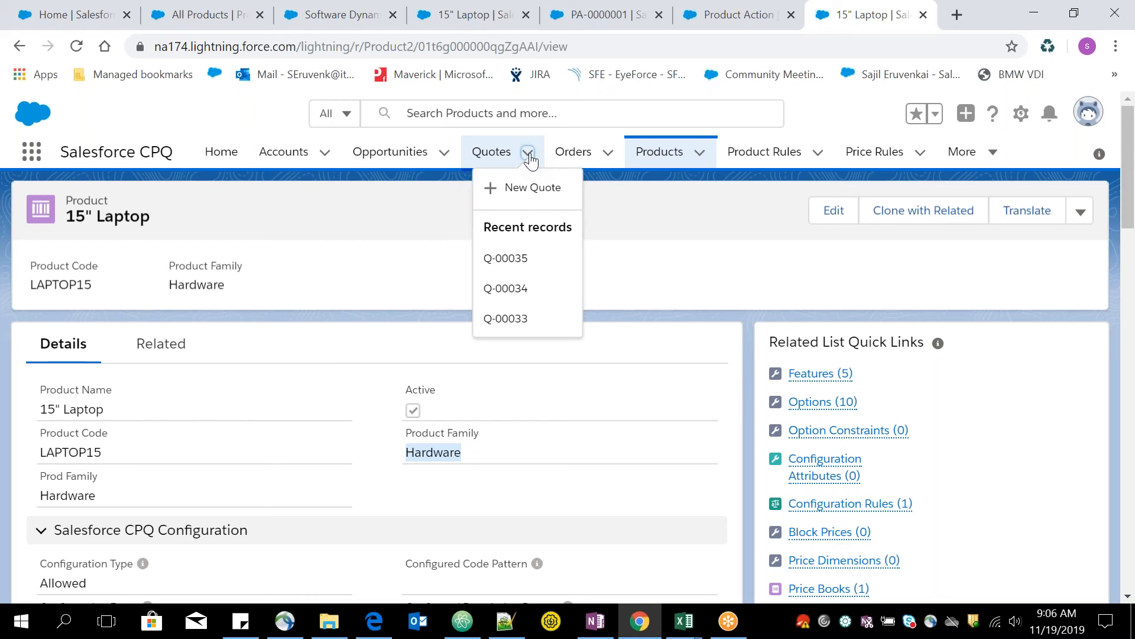
pyautogui.click(518, 299)
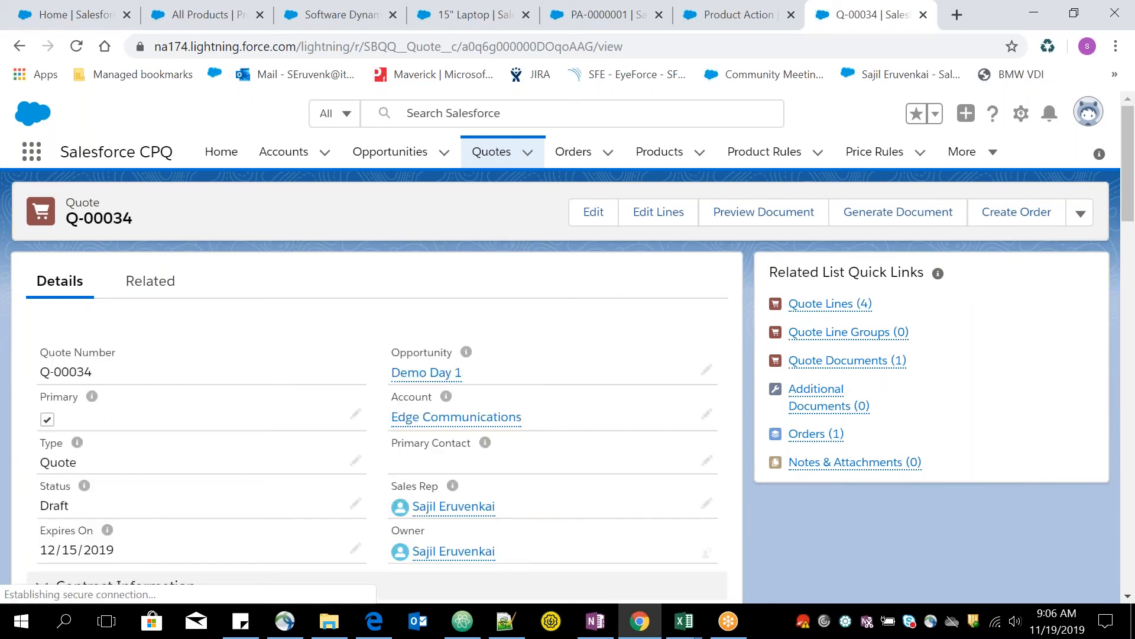
pyautogui.moveTo(834, 311)
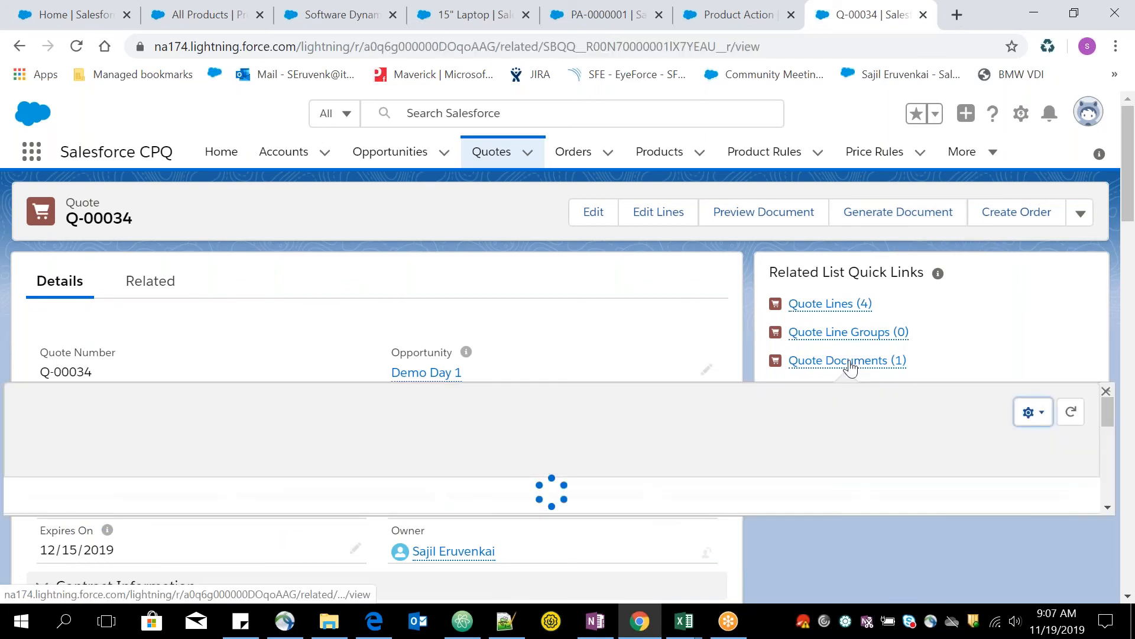
pyautogui.click(850, 366)
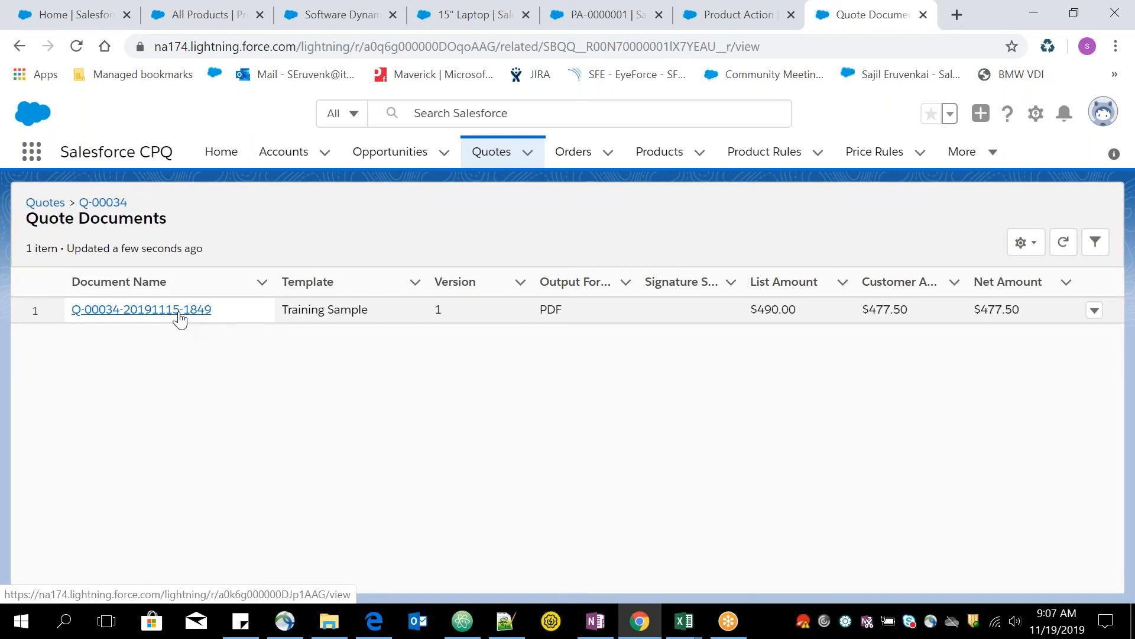
pyautogui.click(180, 320)
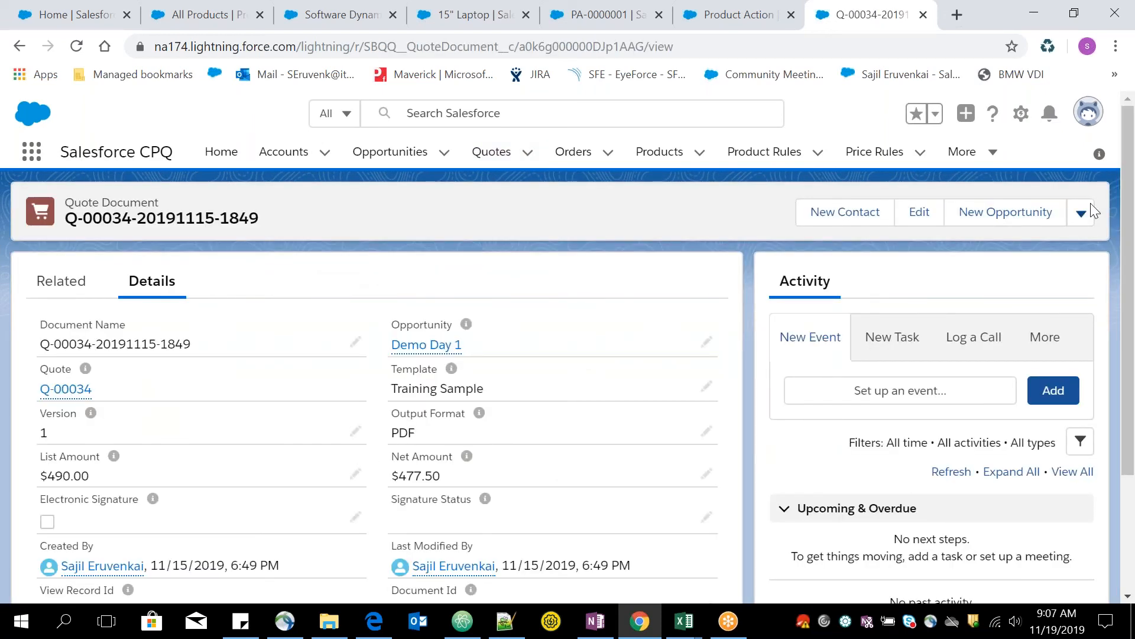
pyautogui.click(1086, 216)
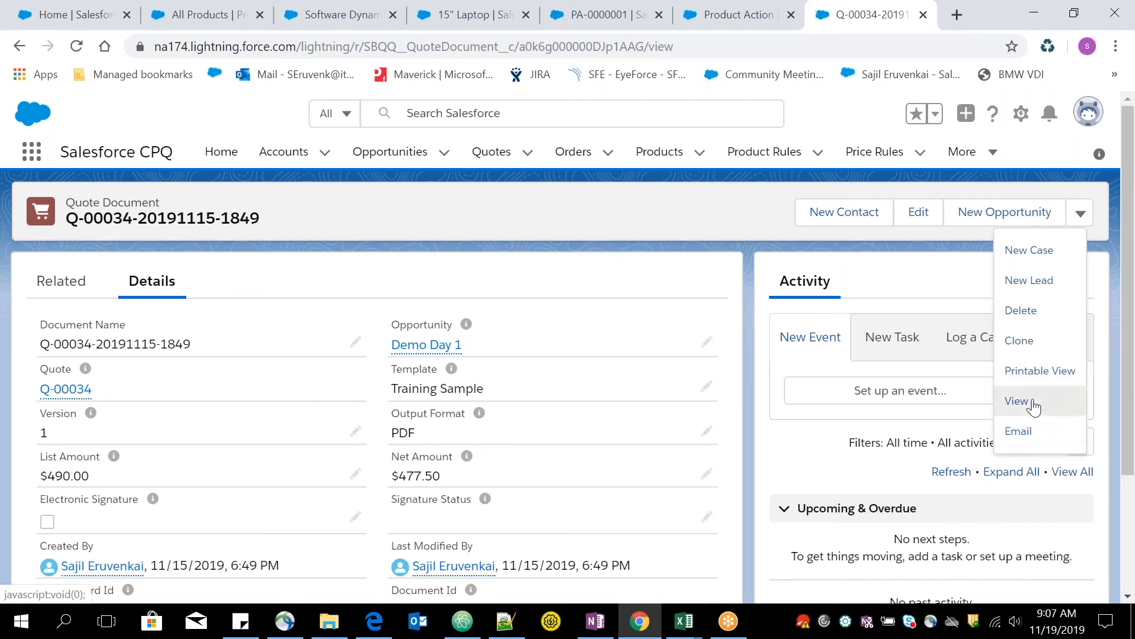
pyautogui.click(1032, 405)
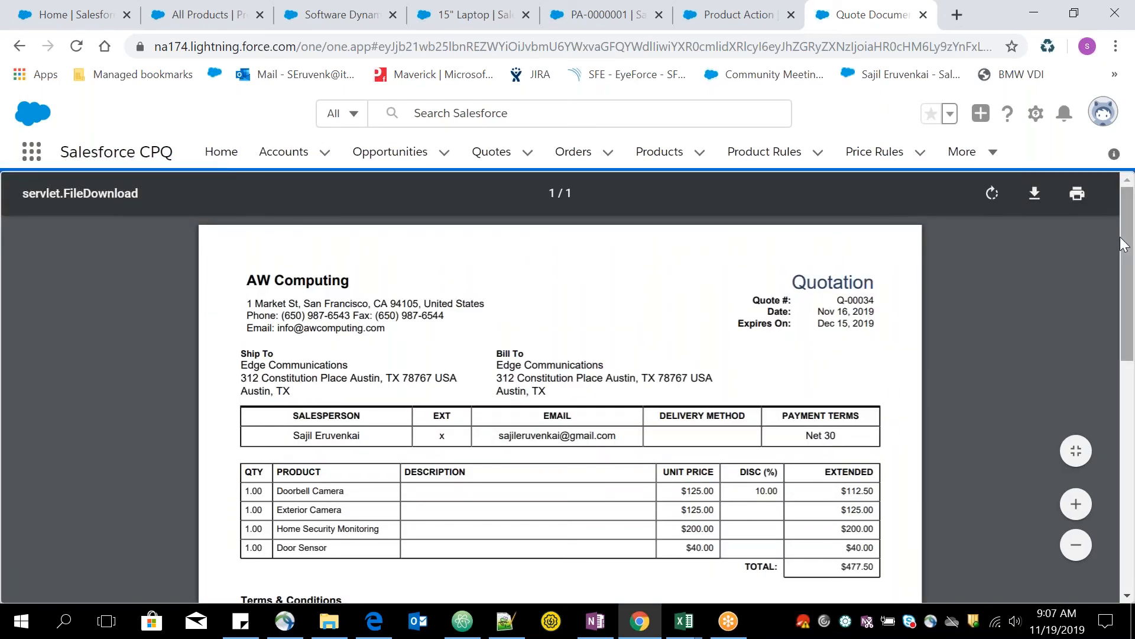
# Examine the quotation PDF's header, product lines, terms and conditions and signature section, returning to the beginning of the page.
pyautogui.moveTo(1126, 251); pyautogui.dragTo(1126, 272)
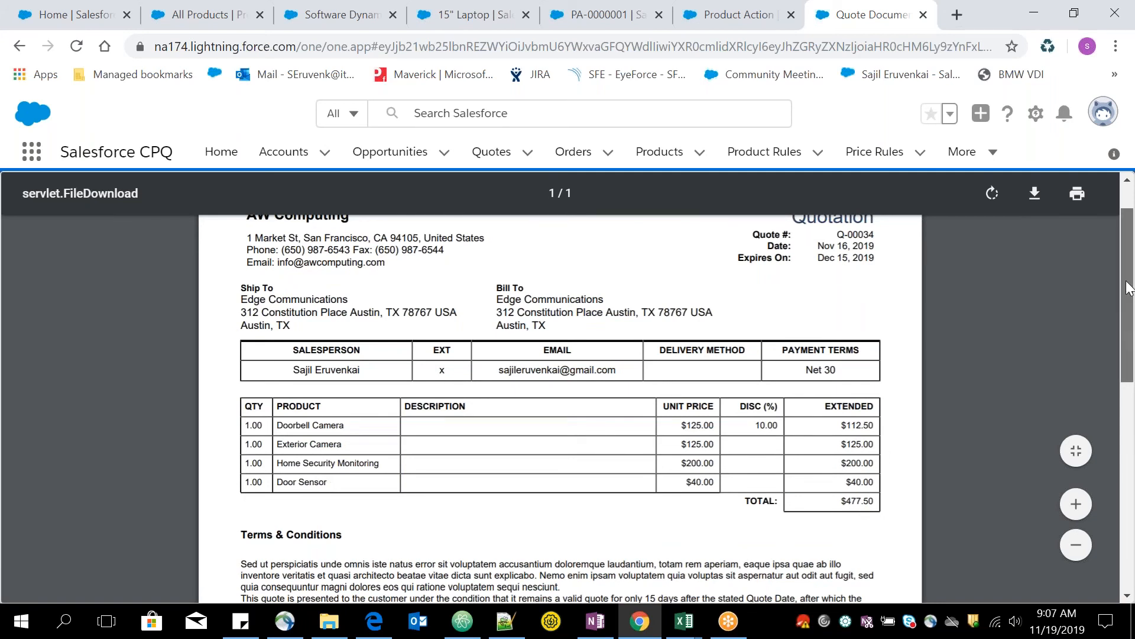
pyautogui.scroll(1, 1127, 288)
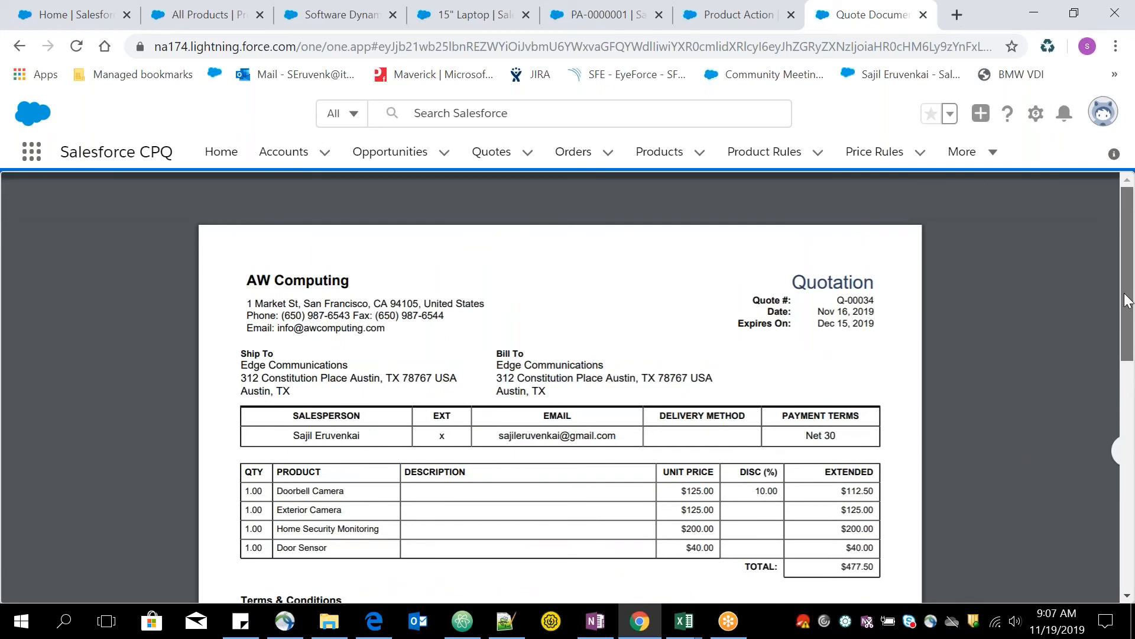
pyautogui.scroll(-1, 1125, 318)
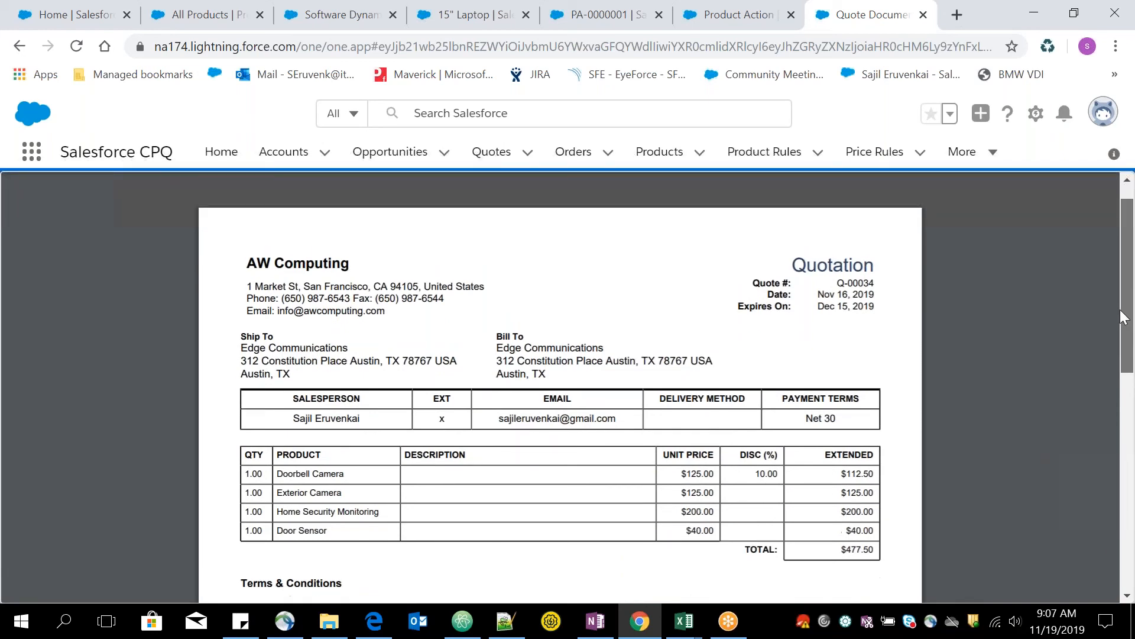
pyautogui.scroll(-1, 1124, 317)
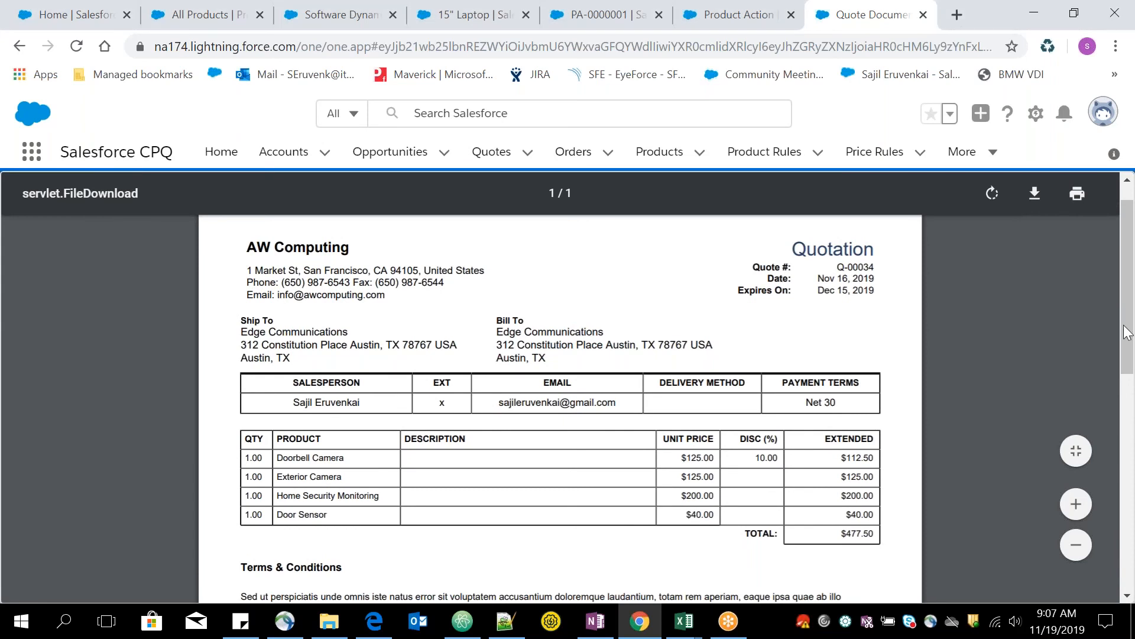
pyautogui.scroll(-1, 1127, 340)
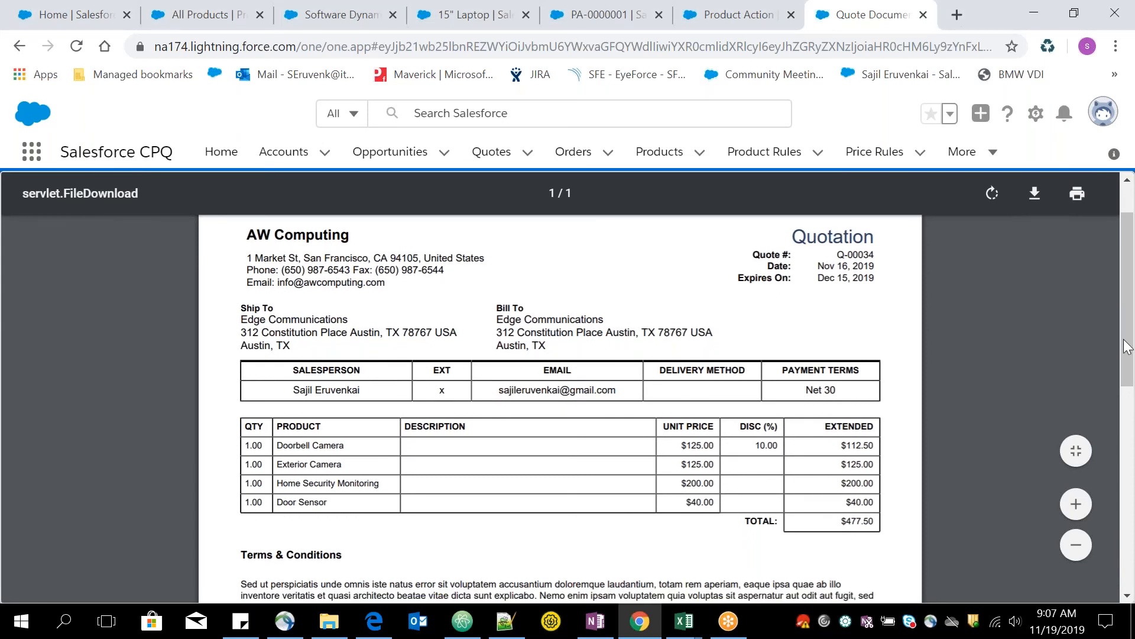
pyautogui.scroll(-3, 1126, 347)
pyautogui.scroll(-13, 1124, 385)
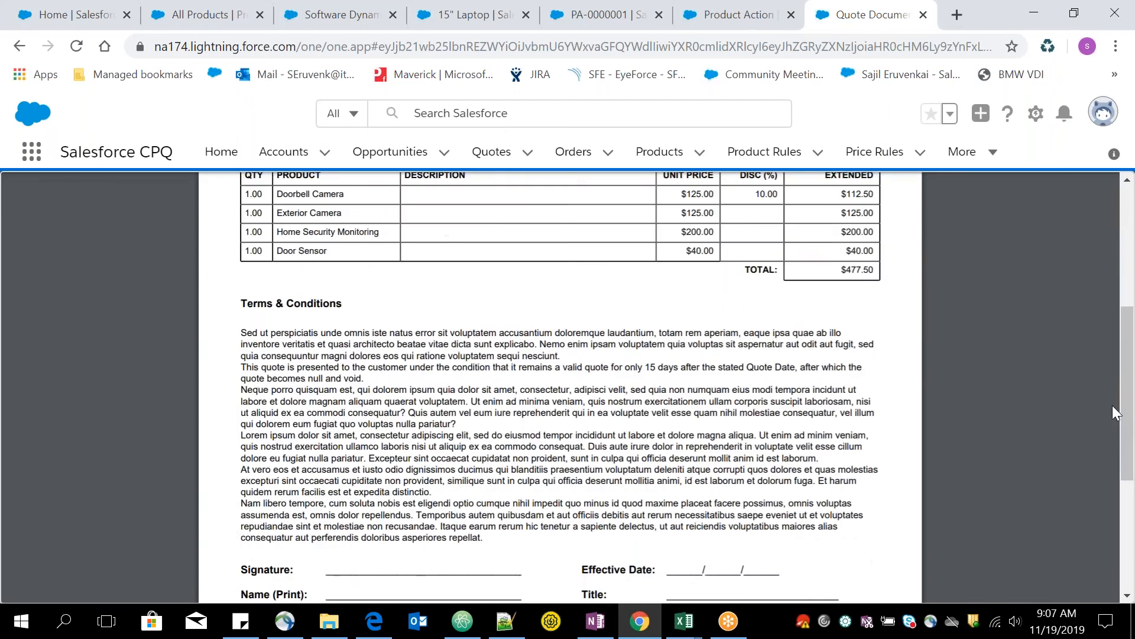
pyautogui.scroll(1, 1123, 423)
pyautogui.scroll(15, 1126, 423)
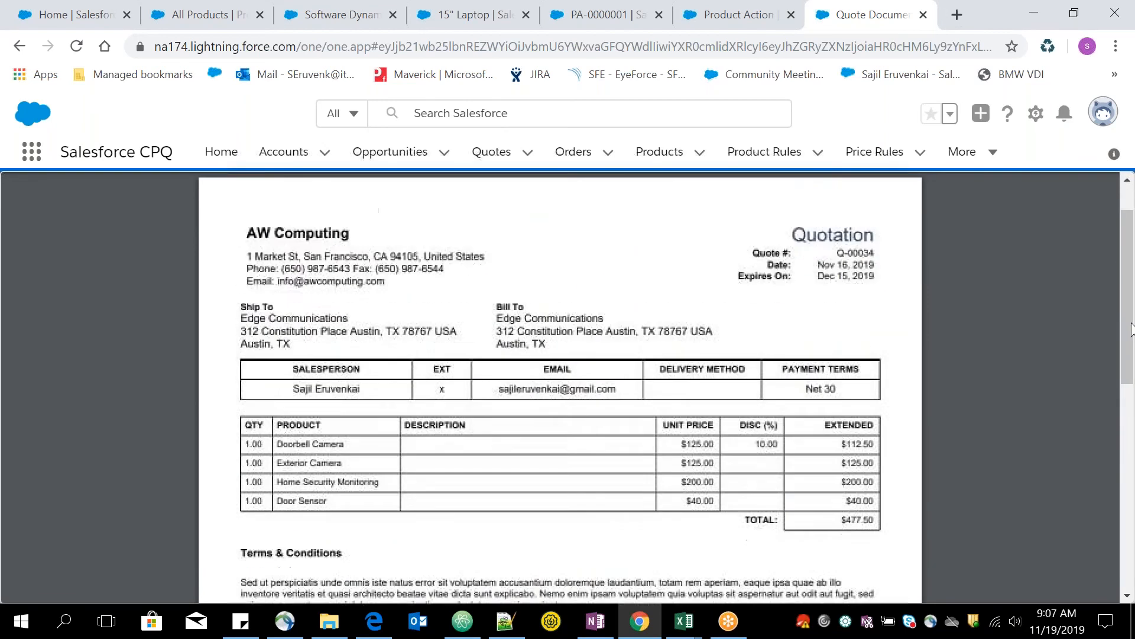
pyautogui.scroll(-1, 1129, 355)
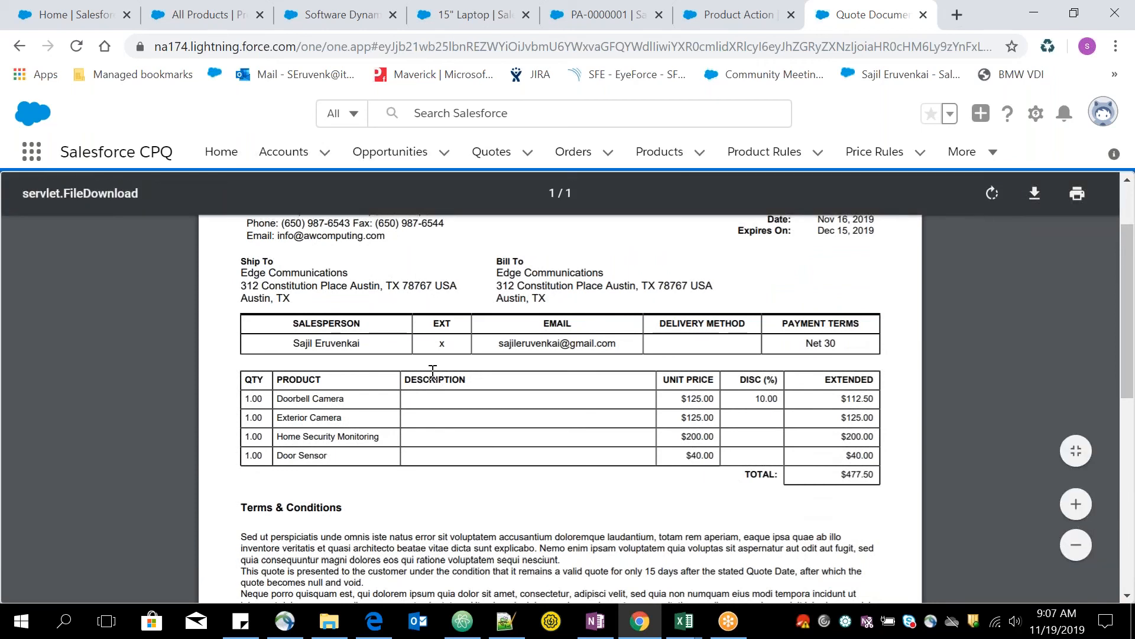
pyautogui.moveTo(1127, 275); pyautogui.dragTo(1126, 214)
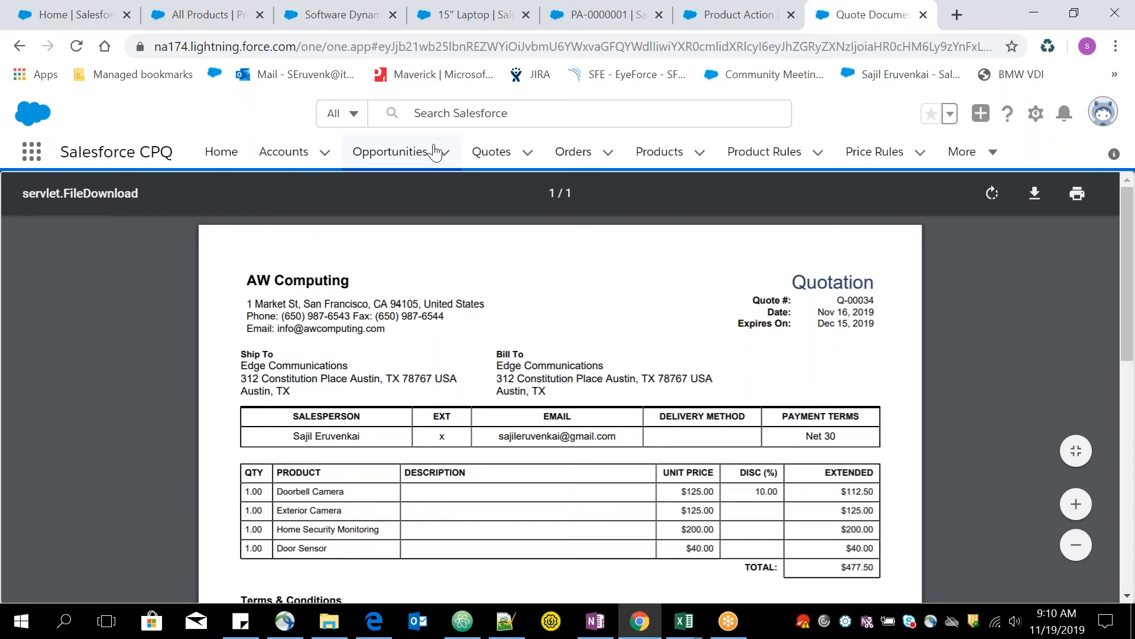
# Leave the quotation PDF and open the recent All Products list.
pyautogui.click(700, 152)
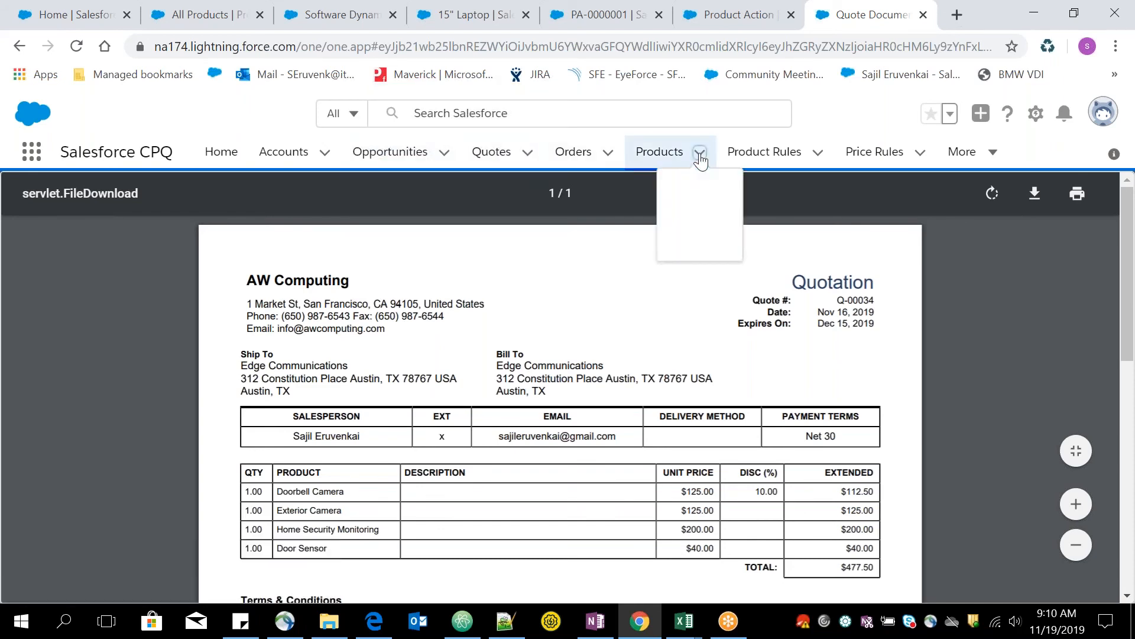
pyautogui.click(686, 390)
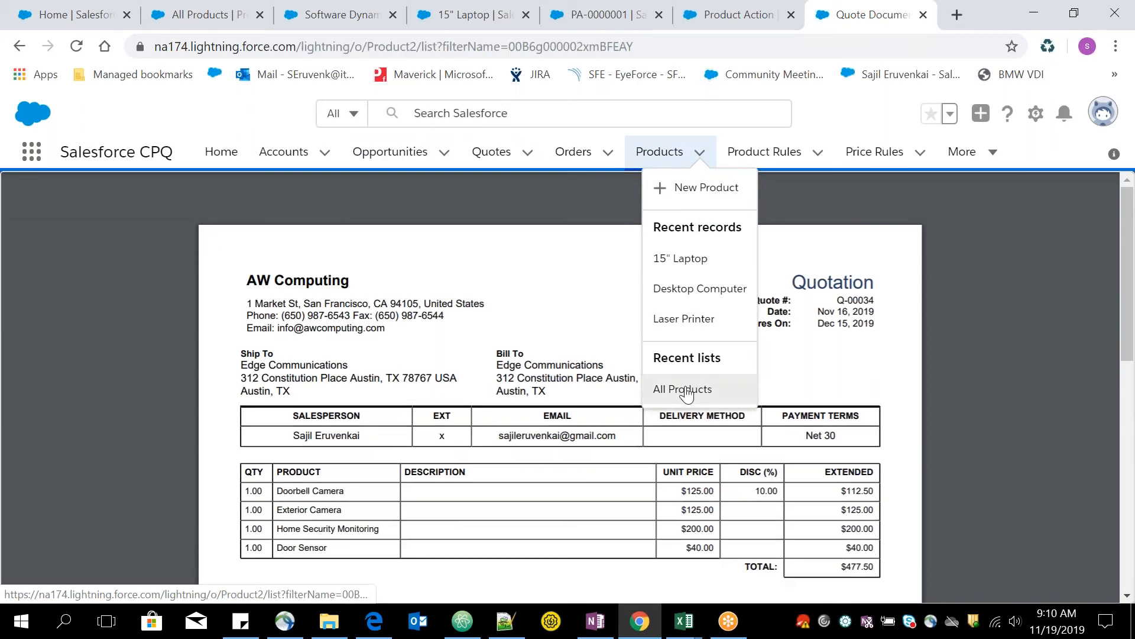
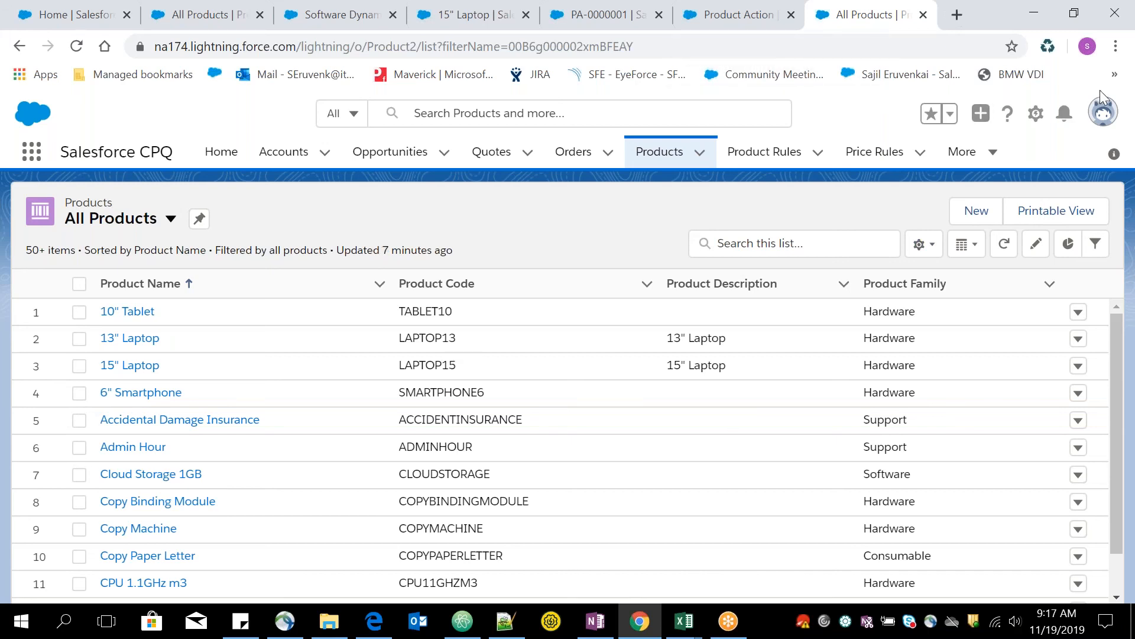
# Open Salesforce Classic in a new browser tab, look at its home page and return to the All Products list in Lightning.
pyautogui.click(1103, 112)
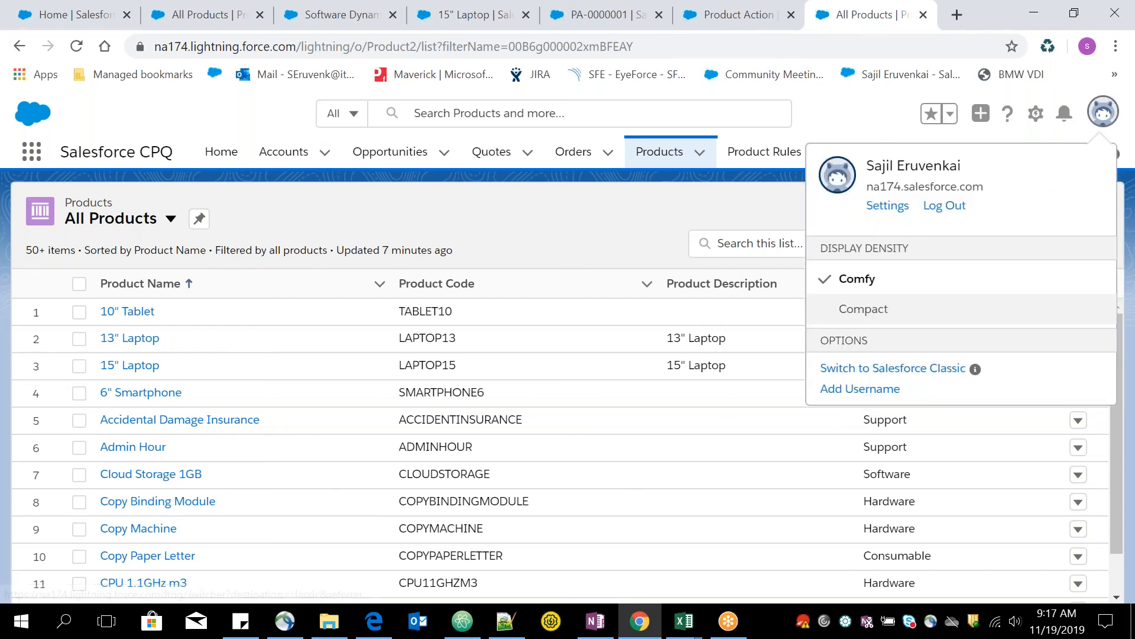
pyautogui.rightClick(934, 368)
pyautogui.click(934, 375)
pyautogui.click(872, 13)
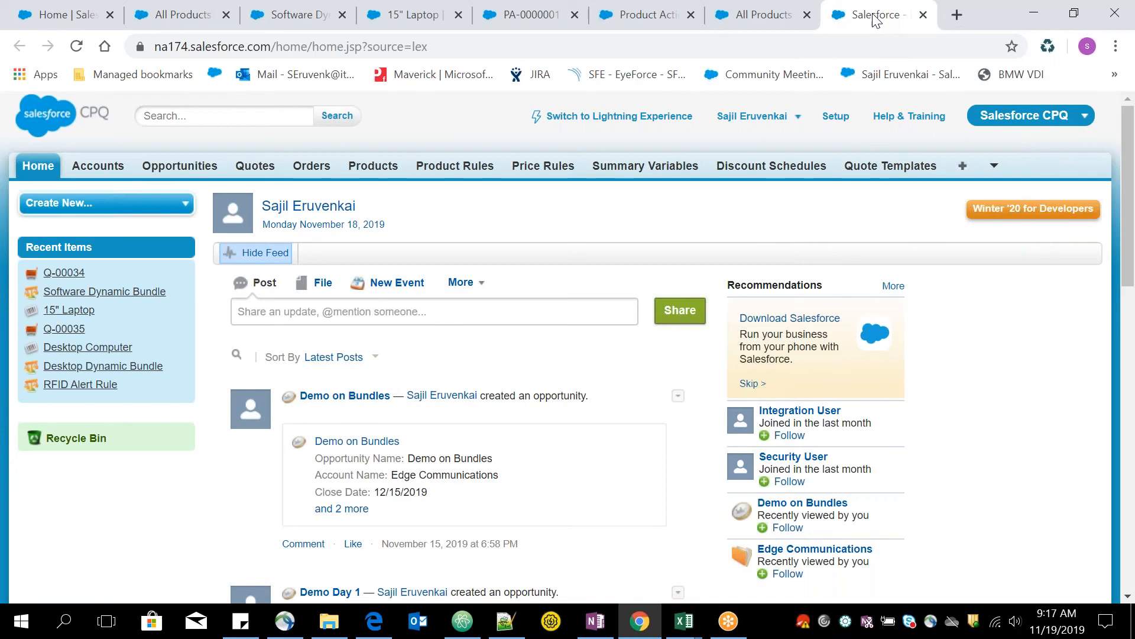
pyautogui.click(763, 15)
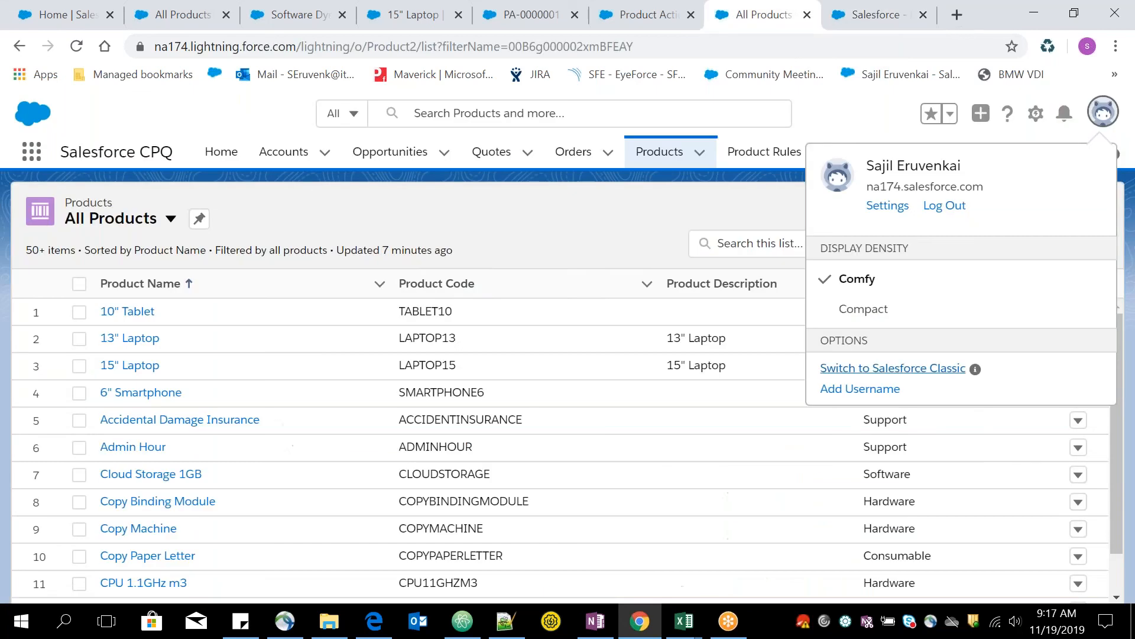
pyautogui.click(565, 283)
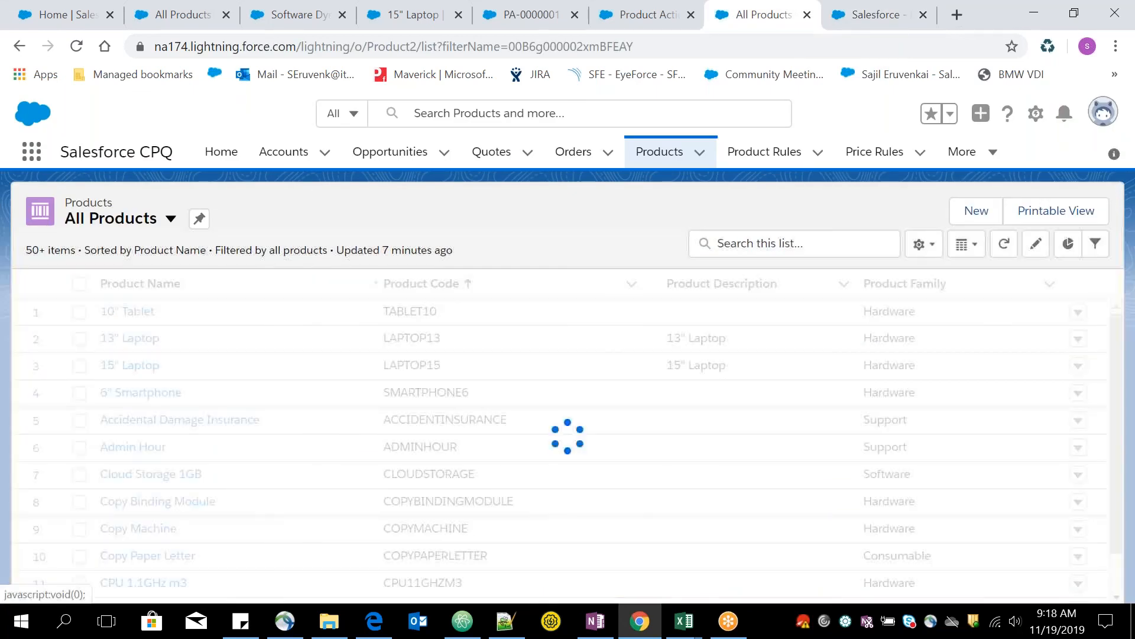